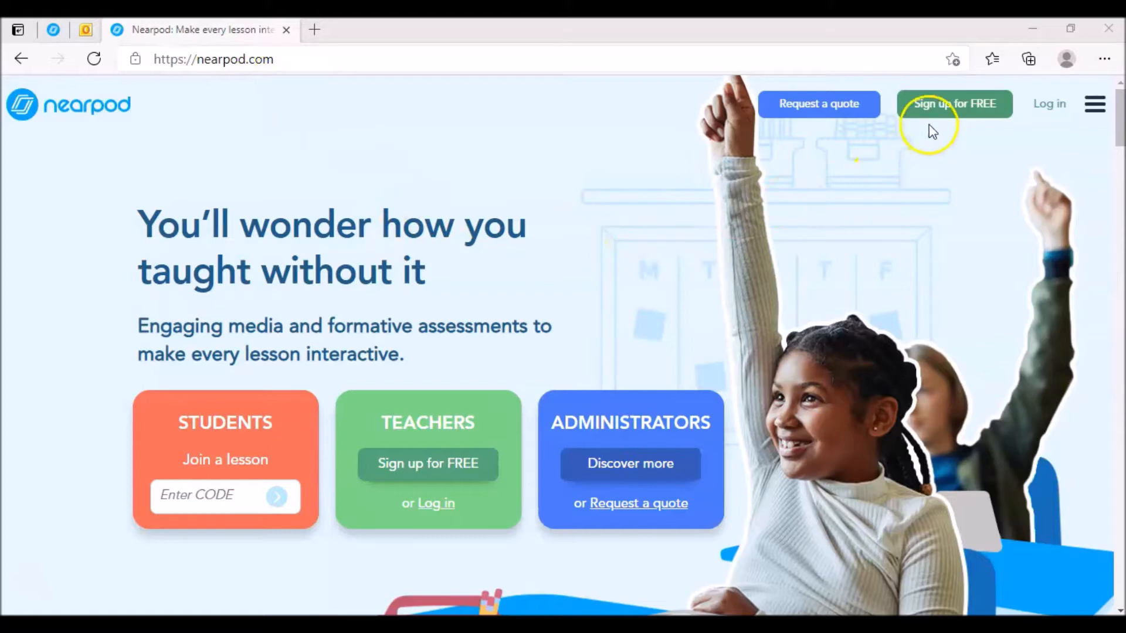
# - Log in to Nearpod as a teacher and create a new lesson in My Lessons
pyautogui.scroll(-1, 381, 258)
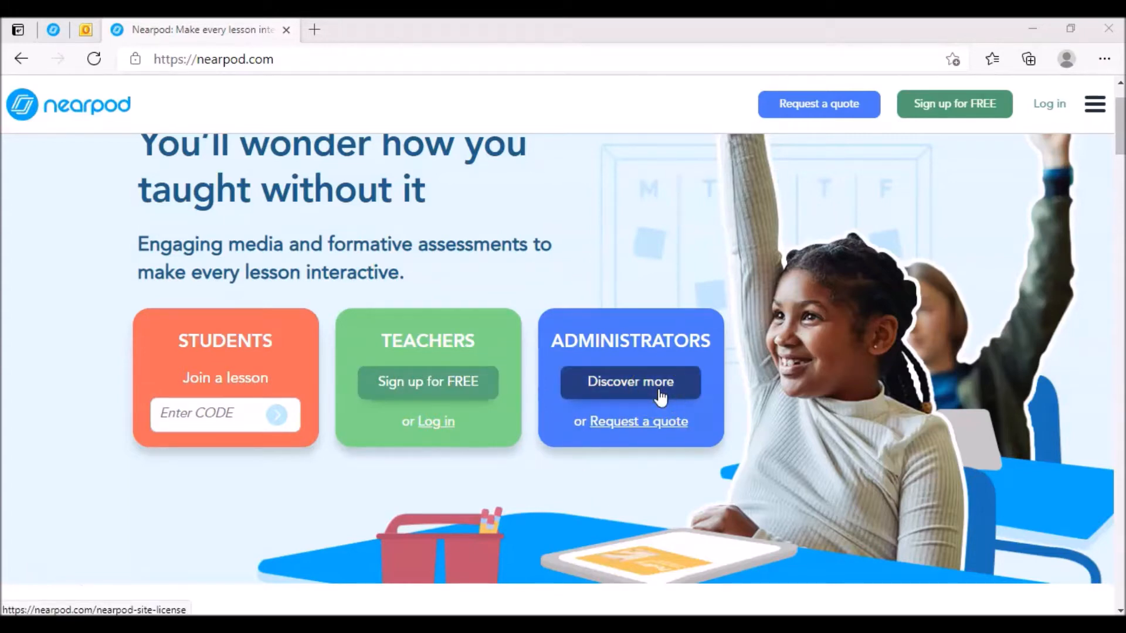
pyautogui.click(447, 428)
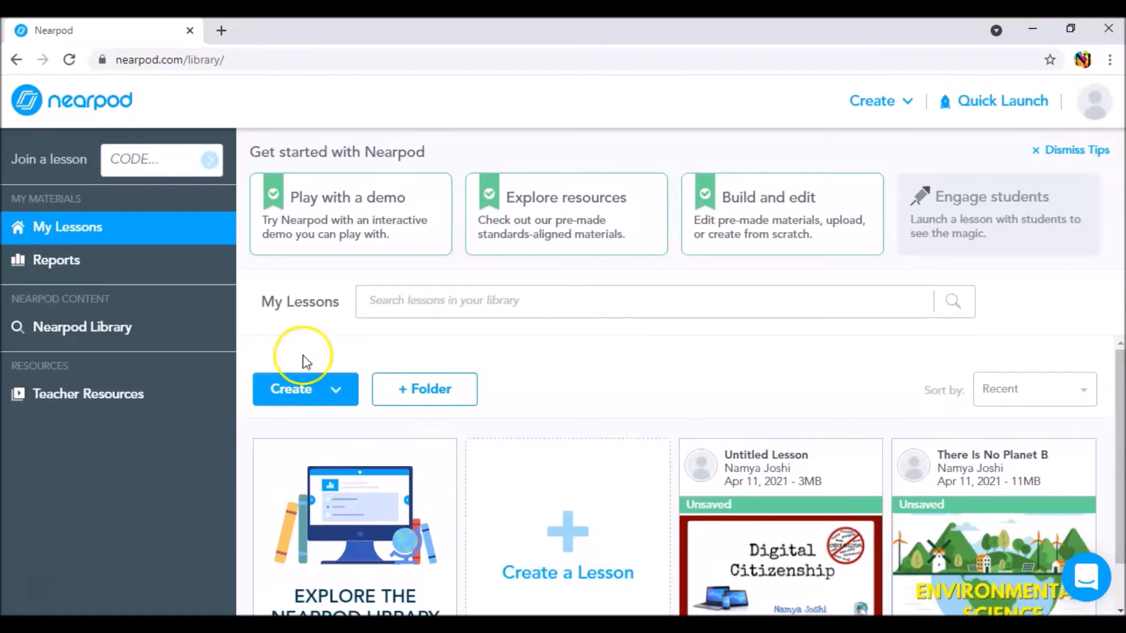
pyautogui.click(315, 392)
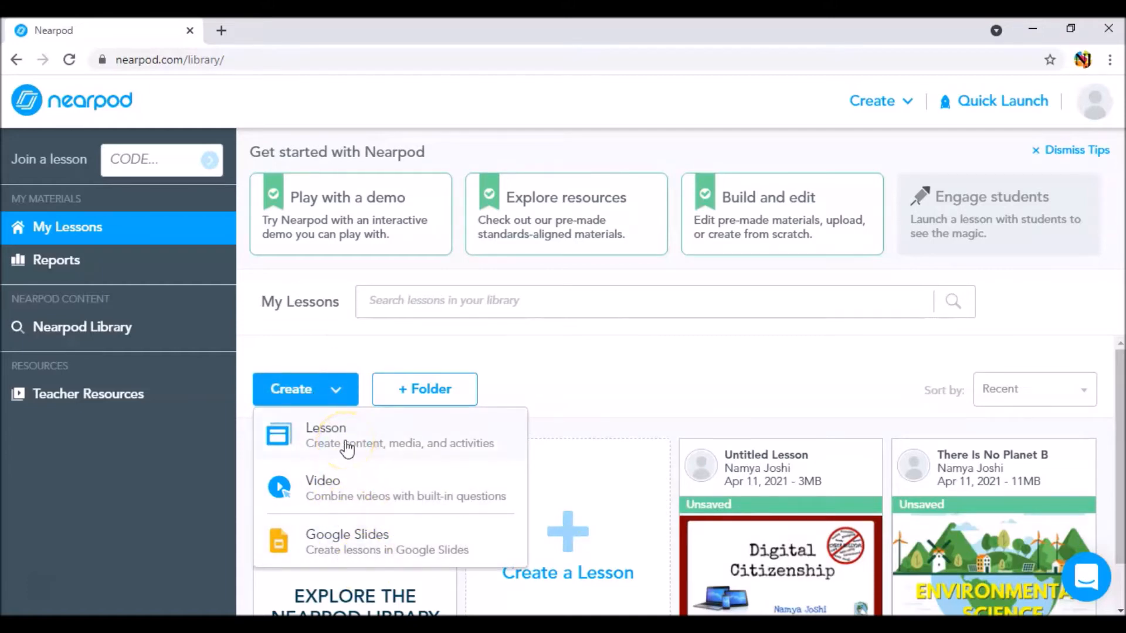
pyautogui.click(406, 541)
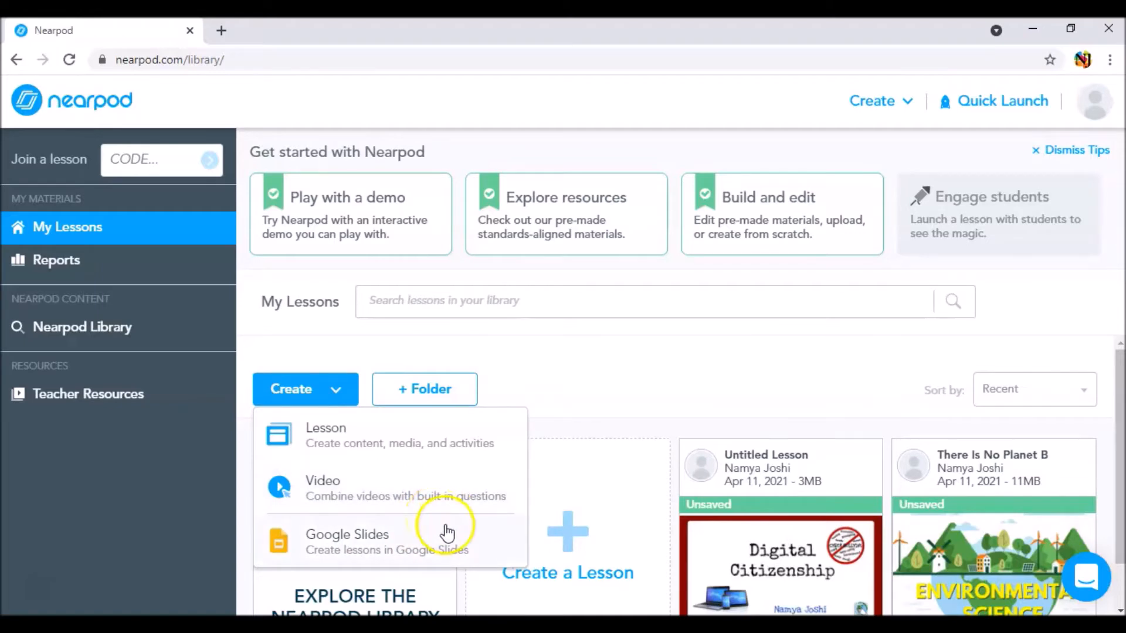
pyautogui.click(442, 457)
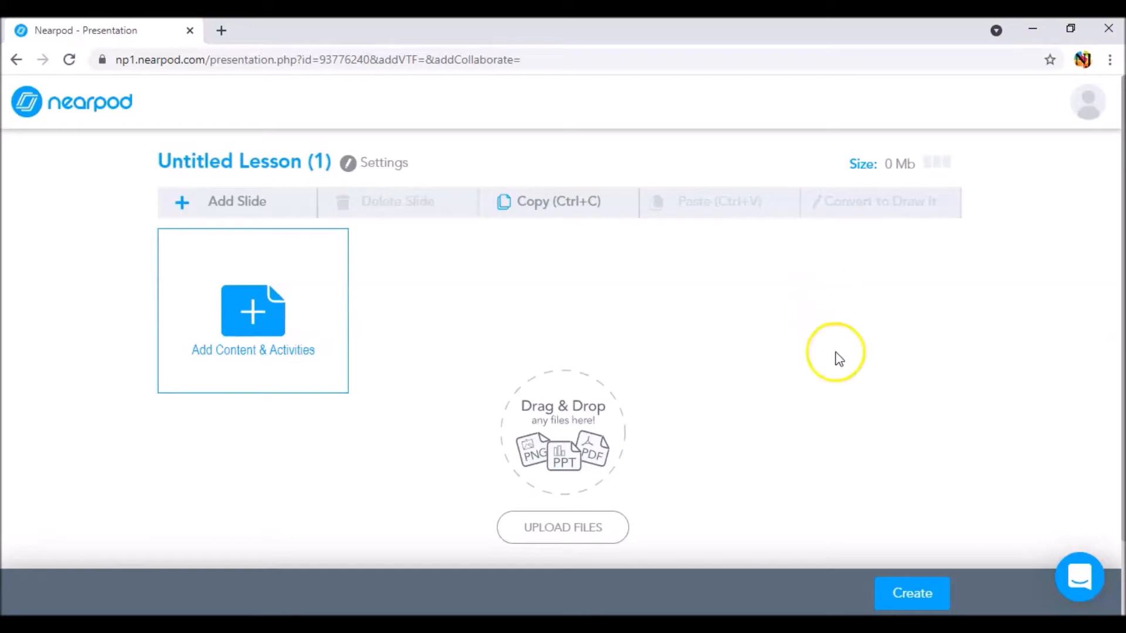
# - Switch to PowerPoint and look through the slides of the Digital Citizenship presentation
pyautogui.hotkey('alt', 'Tab')
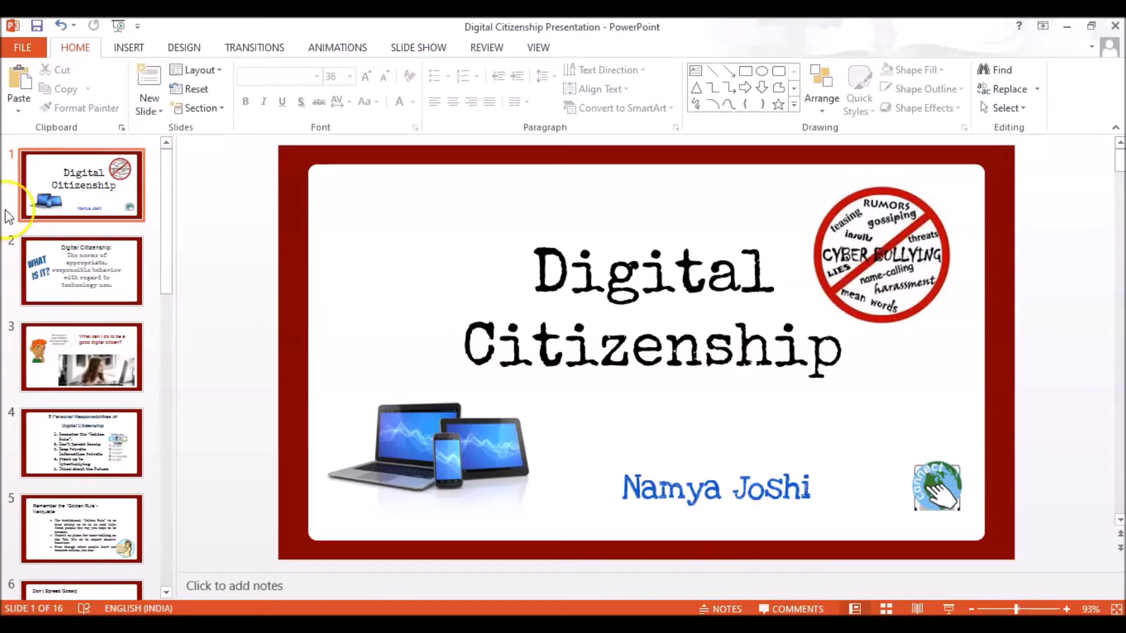
pyautogui.scroll(-3, 57, 235)
pyautogui.scroll(-3, 56, 232)
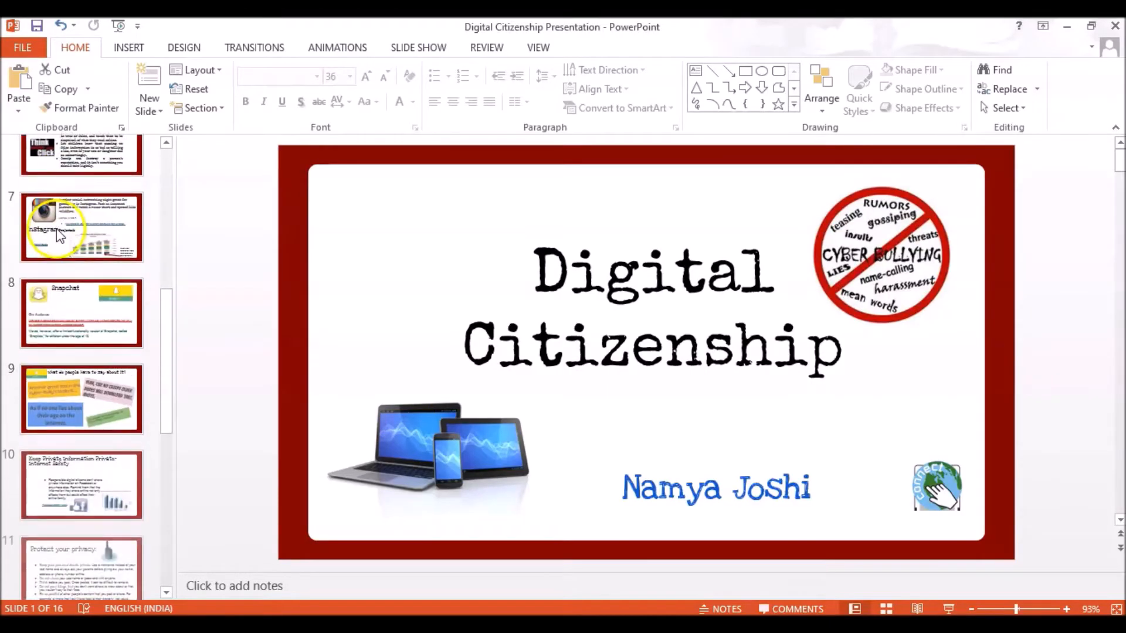
pyautogui.scroll(6, 84, 248)
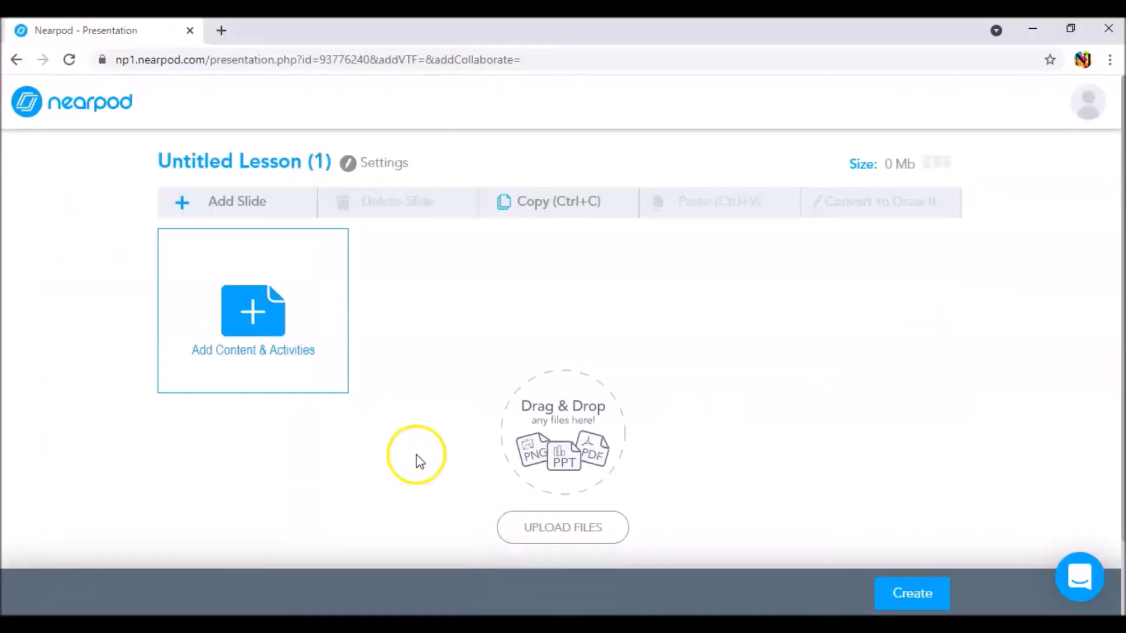
# - Return to the Nearpod lesson, upload the Digital Citizenship presentation file from the computer and review its imported slides
pyautogui.click(552, 528)
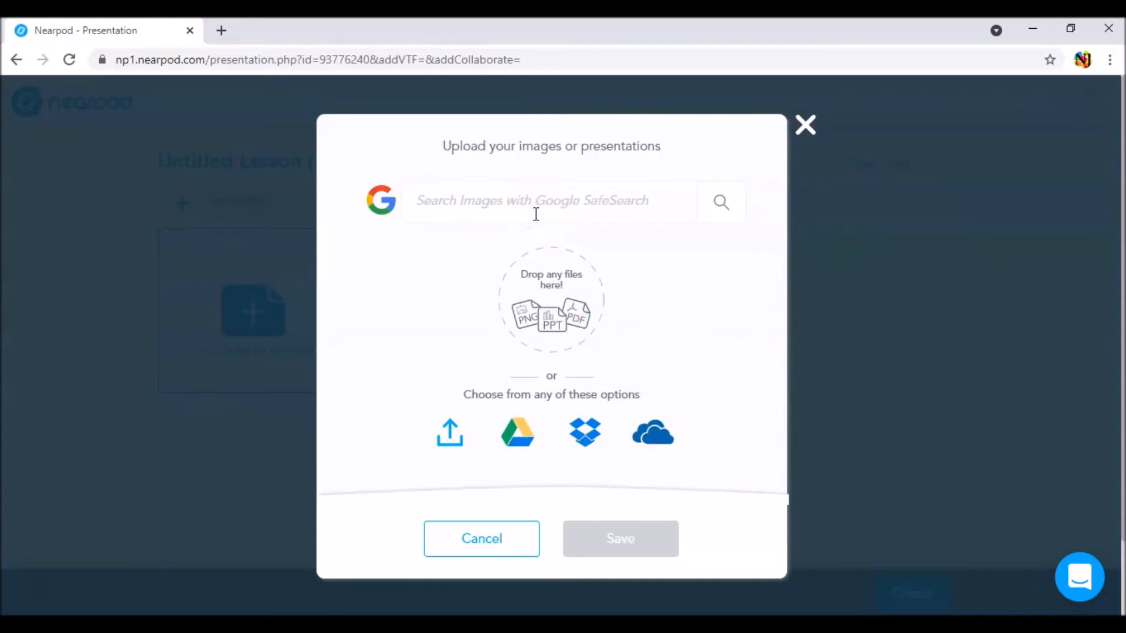
pyautogui.click(458, 440)
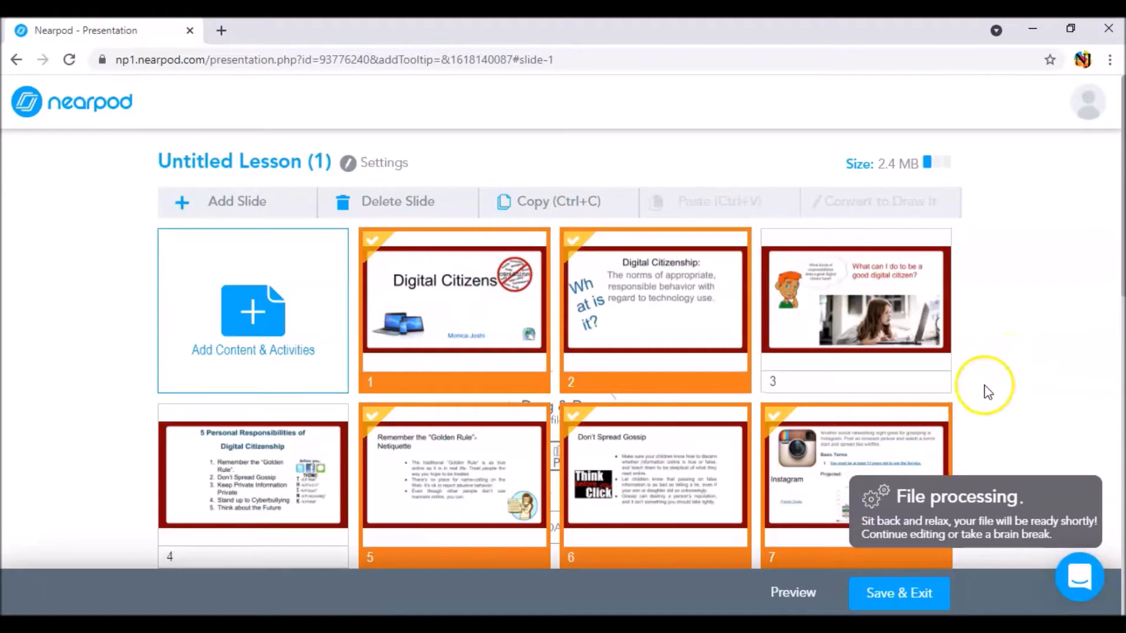
pyautogui.scroll(-6, 498, 355)
pyautogui.scroll(-5, 498, 354)
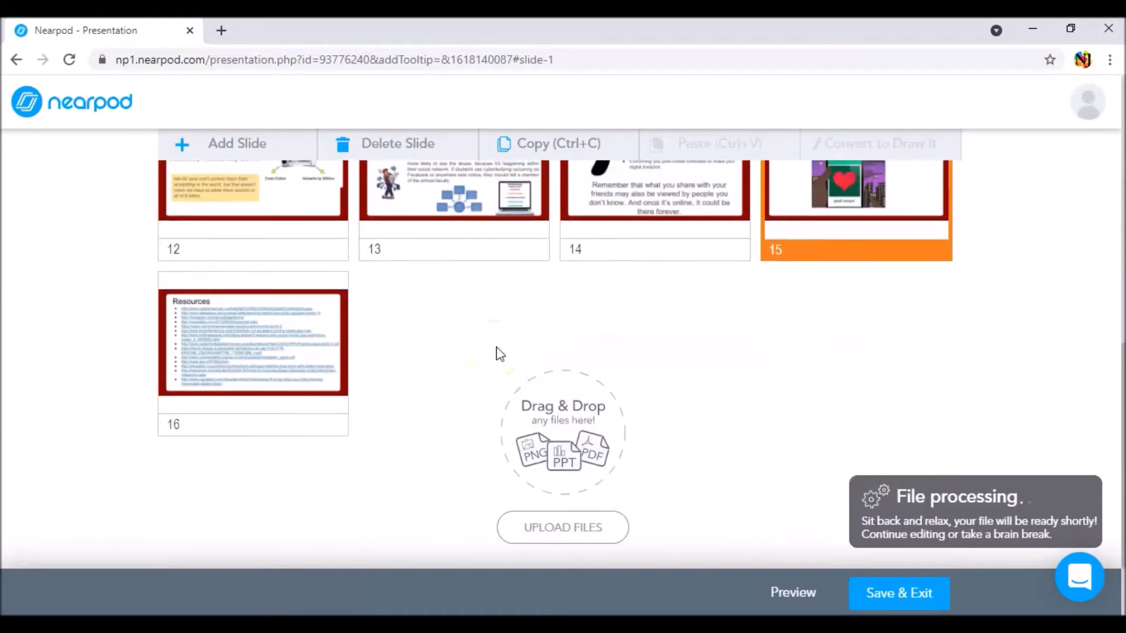
pyautogui.scroll(10, 497, 355)
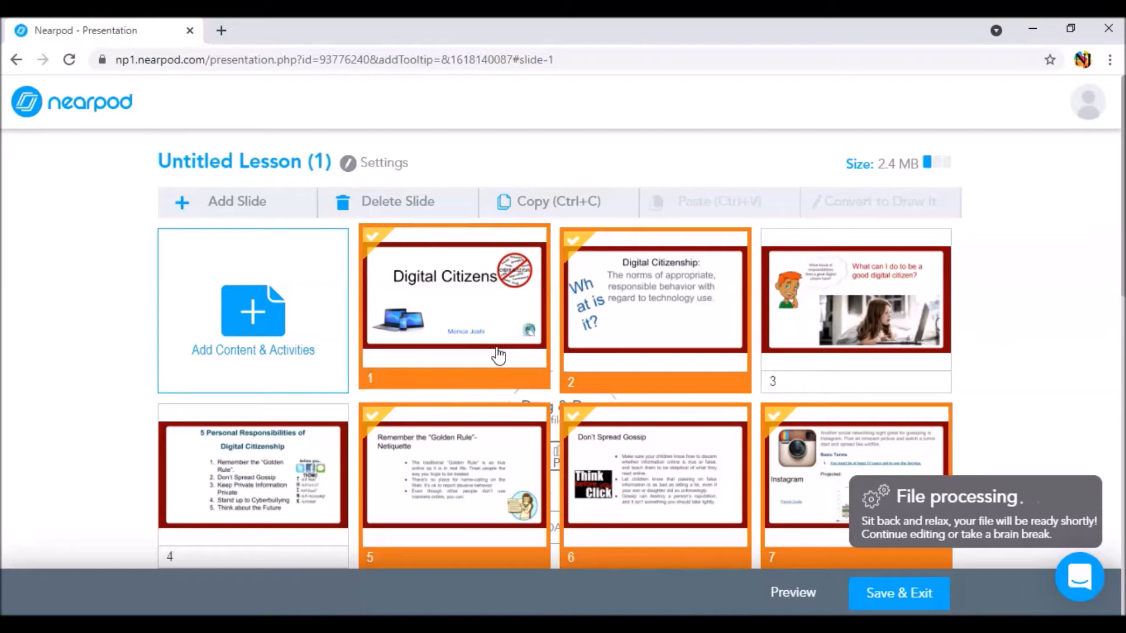
# - Select only the Digital Citizenship title slide and delete it from the lesson
pyautogui.click(476, 316)
pyautogui.click(476, 311)
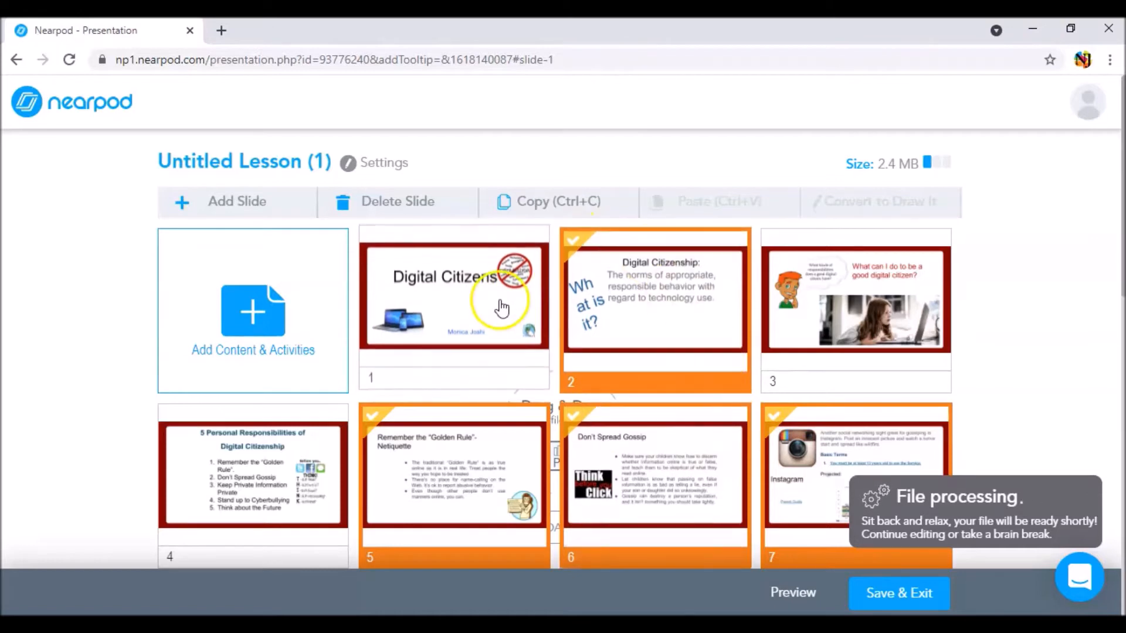
pyautogui.click(500, 306)
pyautogui.press('Delete')
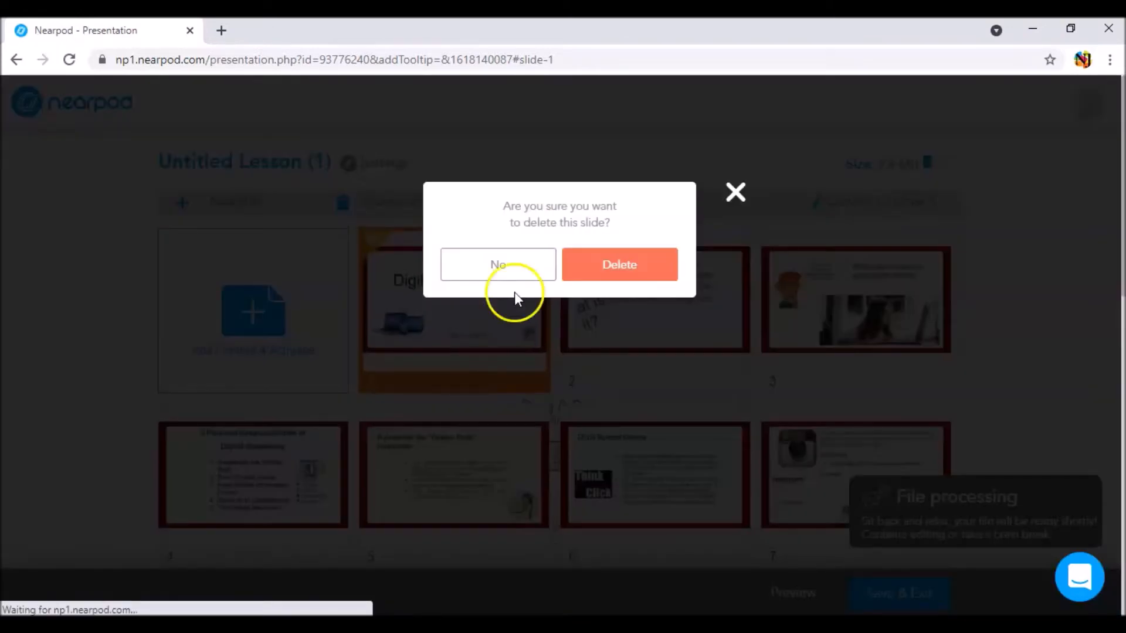
pyautogui.click(623, 267)
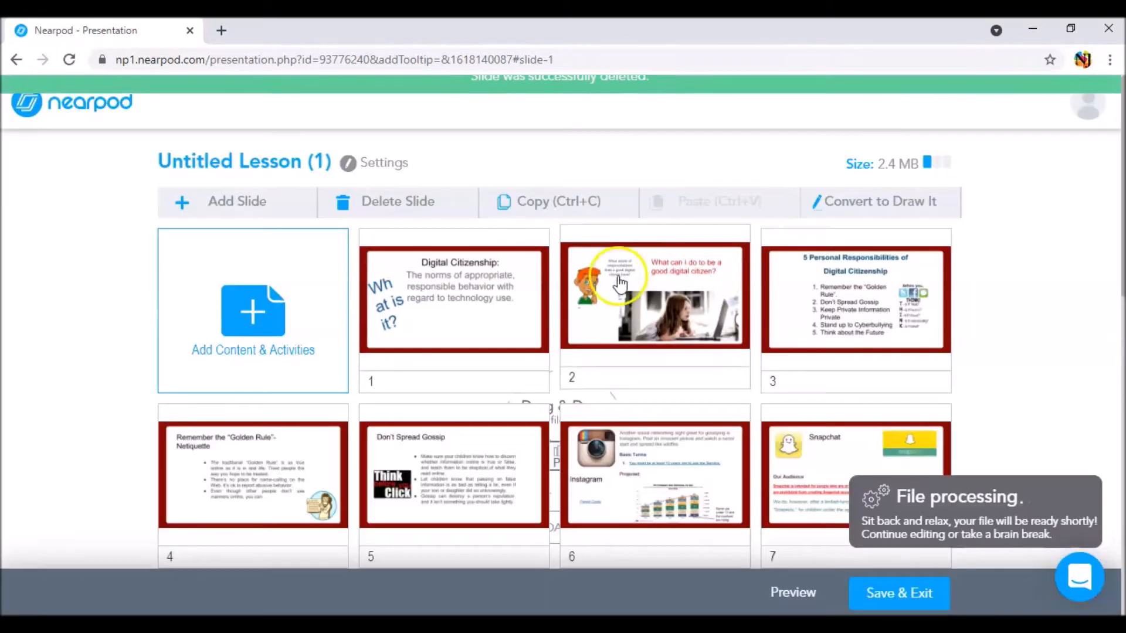
# - Upload the images Slide1 to Slide16 from the Digital Citizenship folder in Downloads as individual slides
pyautogui.scroll(-9, 447, 344)
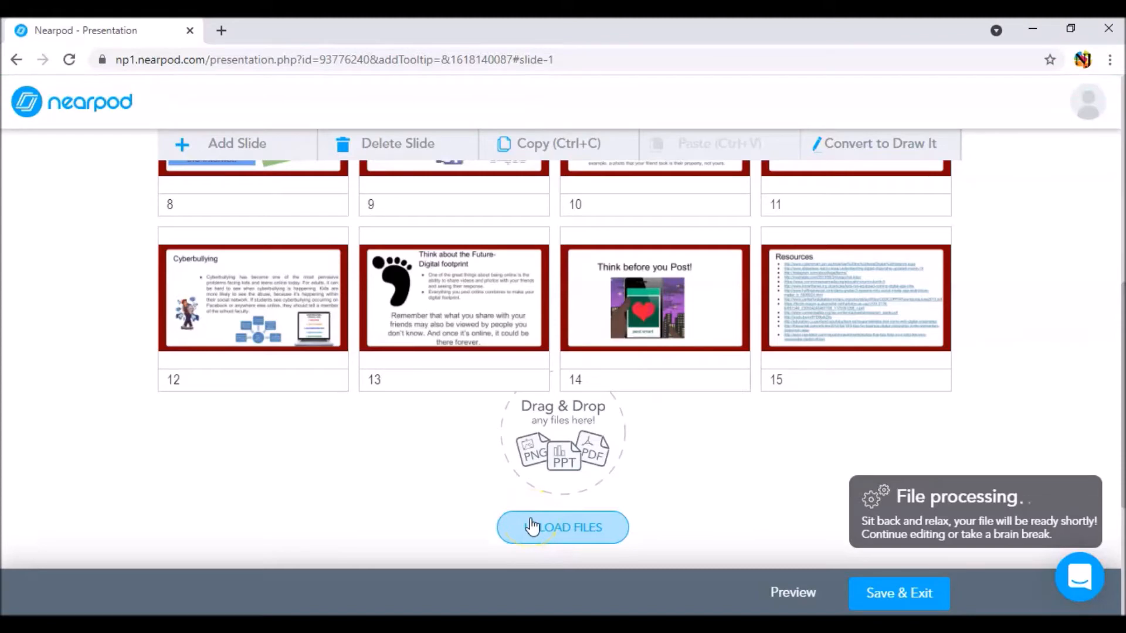
pyautogui.click(455, 498)
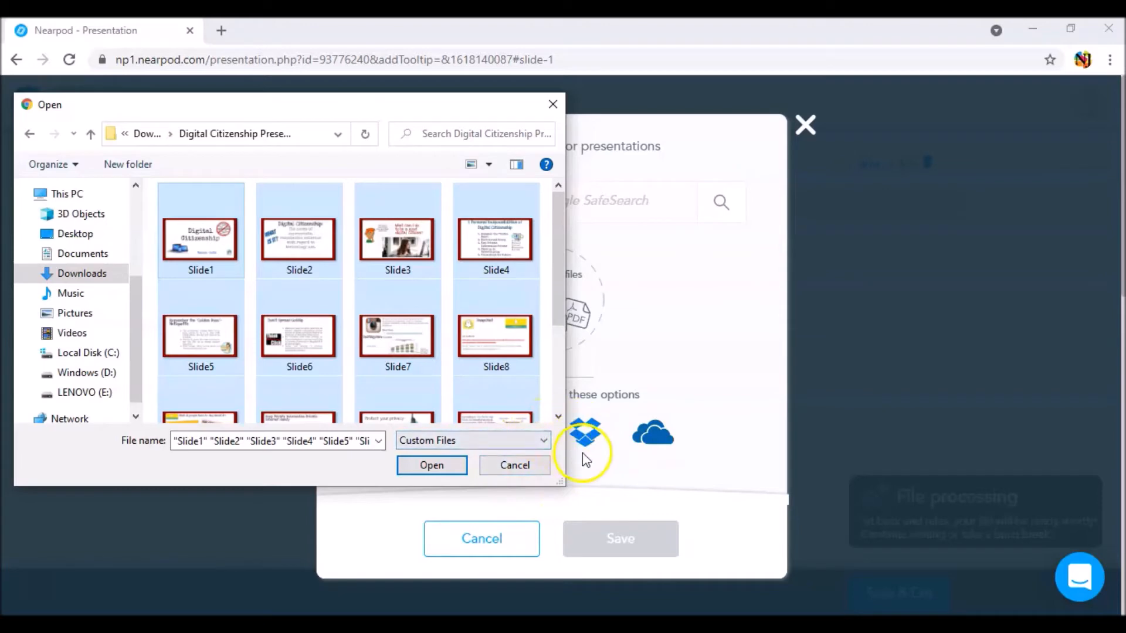
pyautogui.scroll(-3, 357, 316)
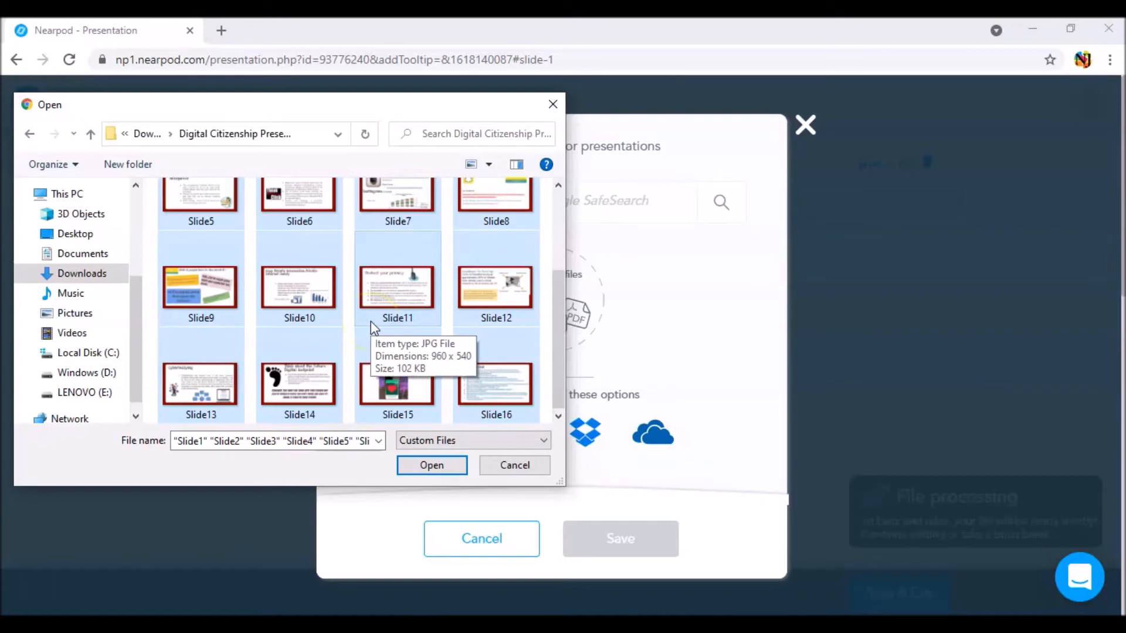
pyautogui.click(434, 469)
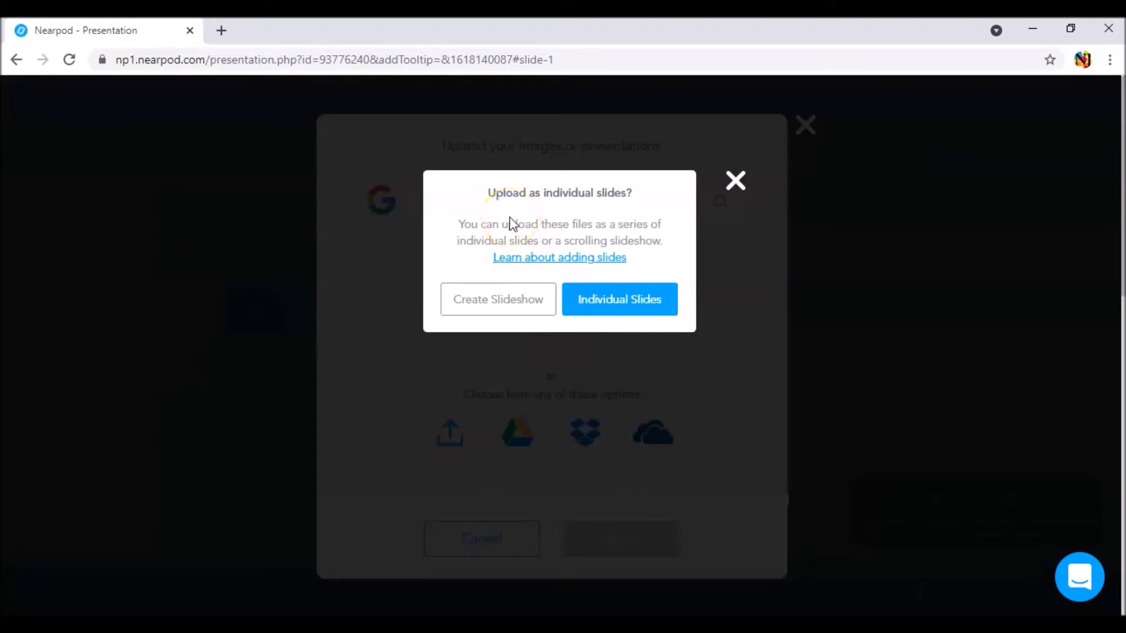
pyautogui.click(496, 299)
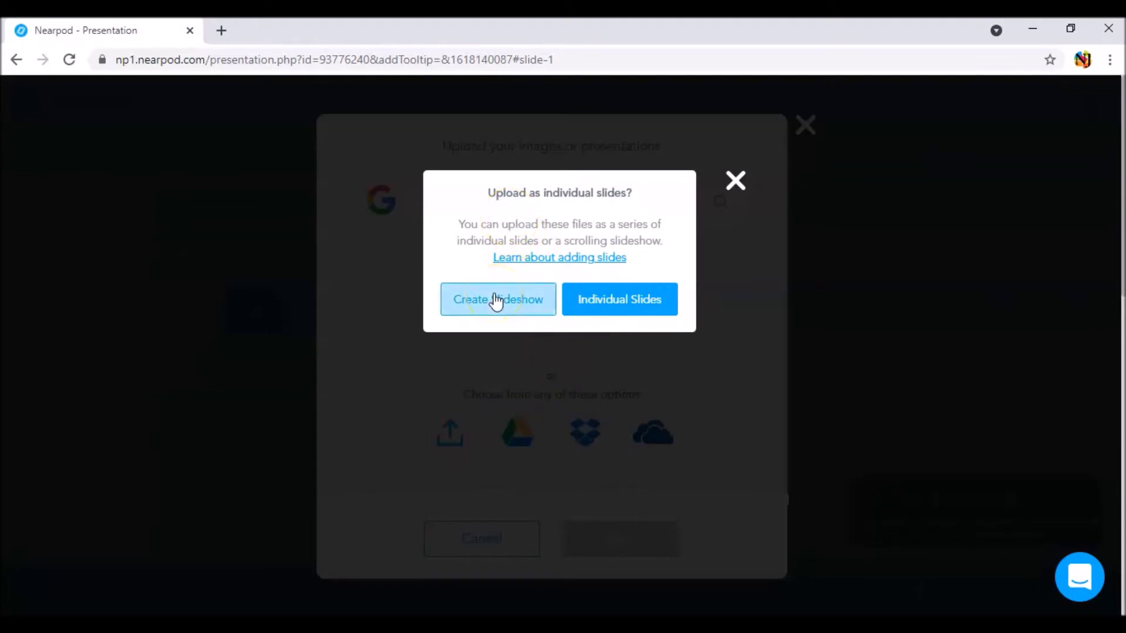
pyautogui.click(585, 314)
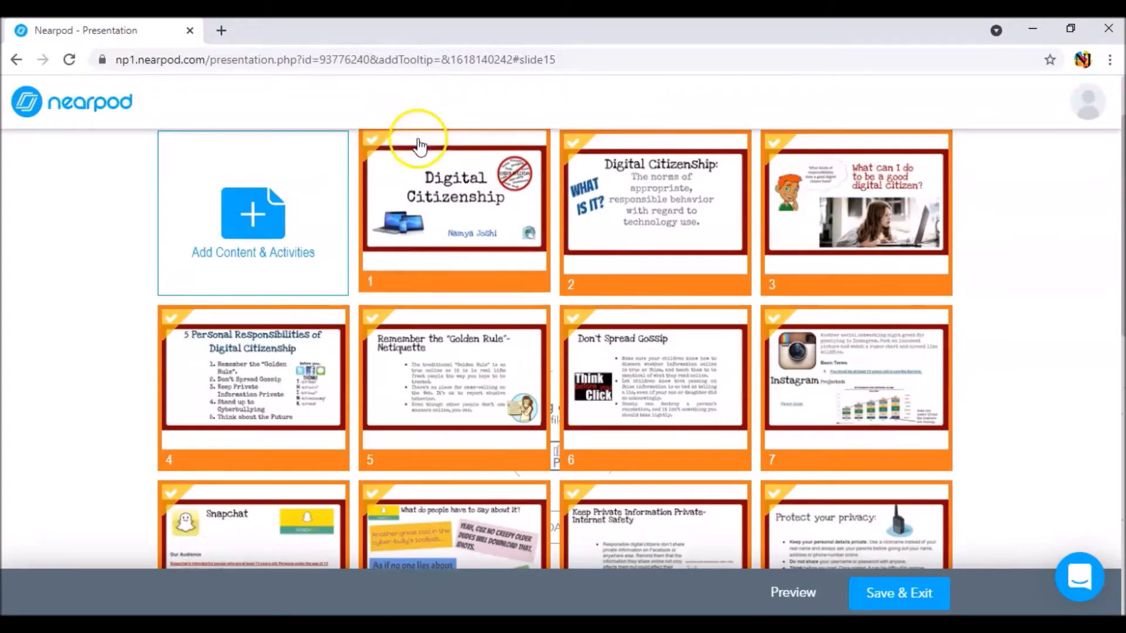
pyautogui.scroll(2, 422, 175)
pyautogui.click(1016, 317)
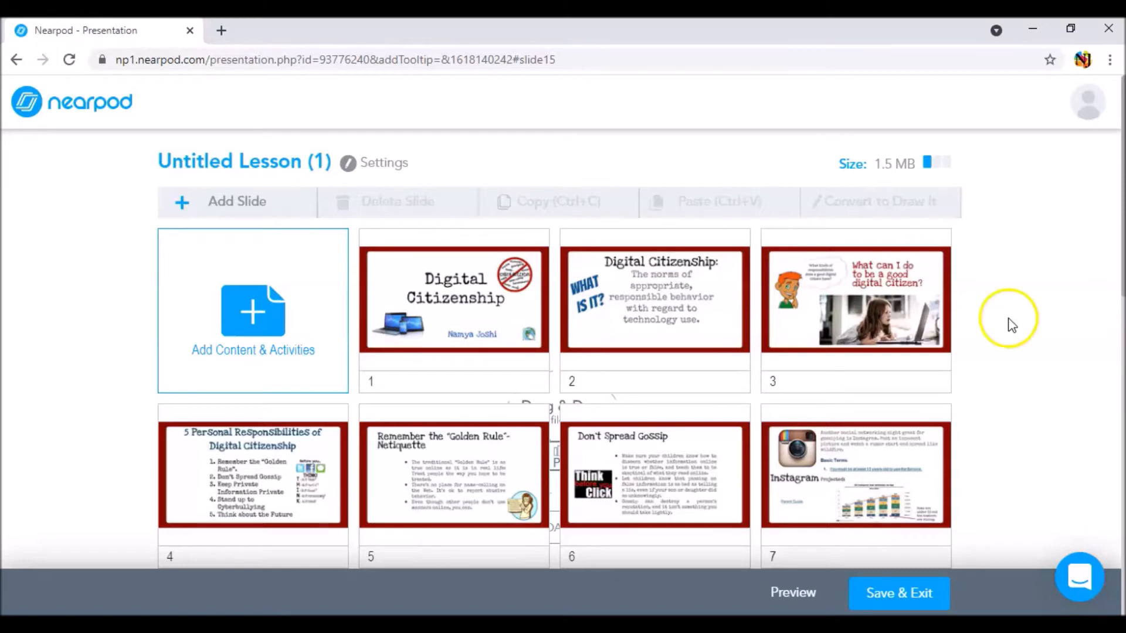
# - Examine the content types that can be added after slide 3, from Video to Web Content
pyautogui.rightClick(907, 343)
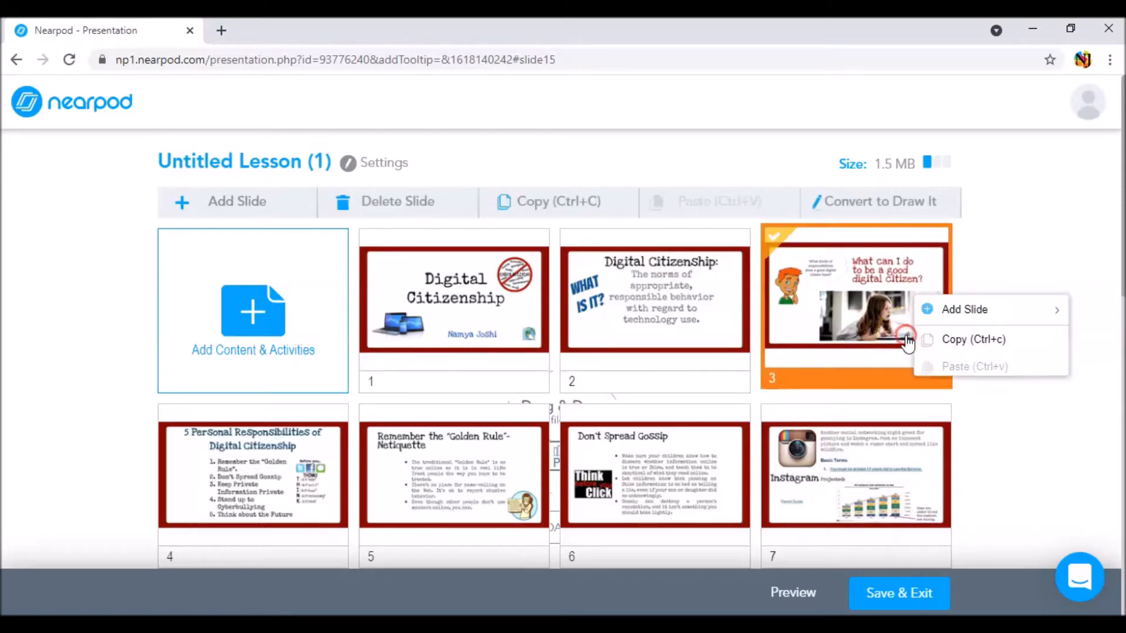
pyautogui.click(951, 324)
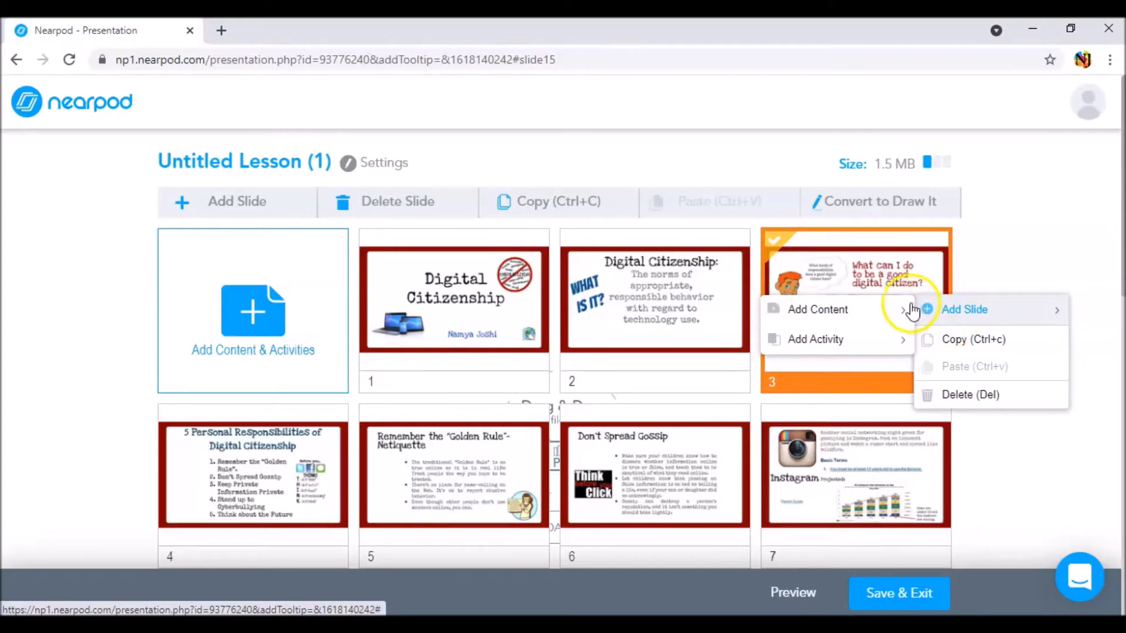
pyautogui.click(890, 309)
pyautogui.click(975, 351)
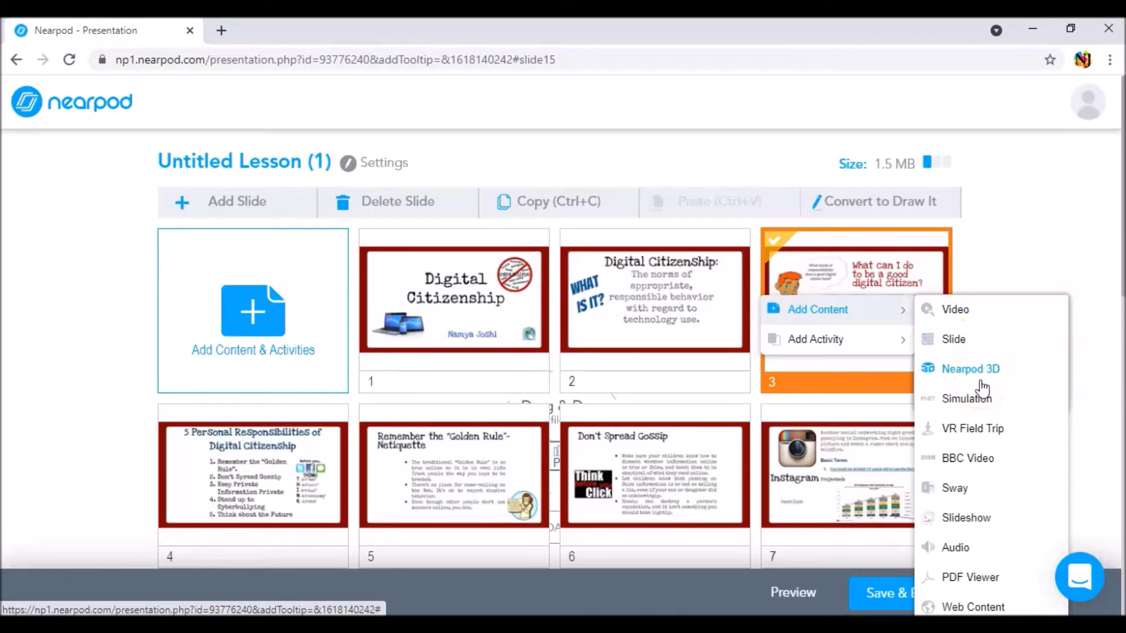
pyautogui.click(990, 405)
pyautogui.click(997, 430)
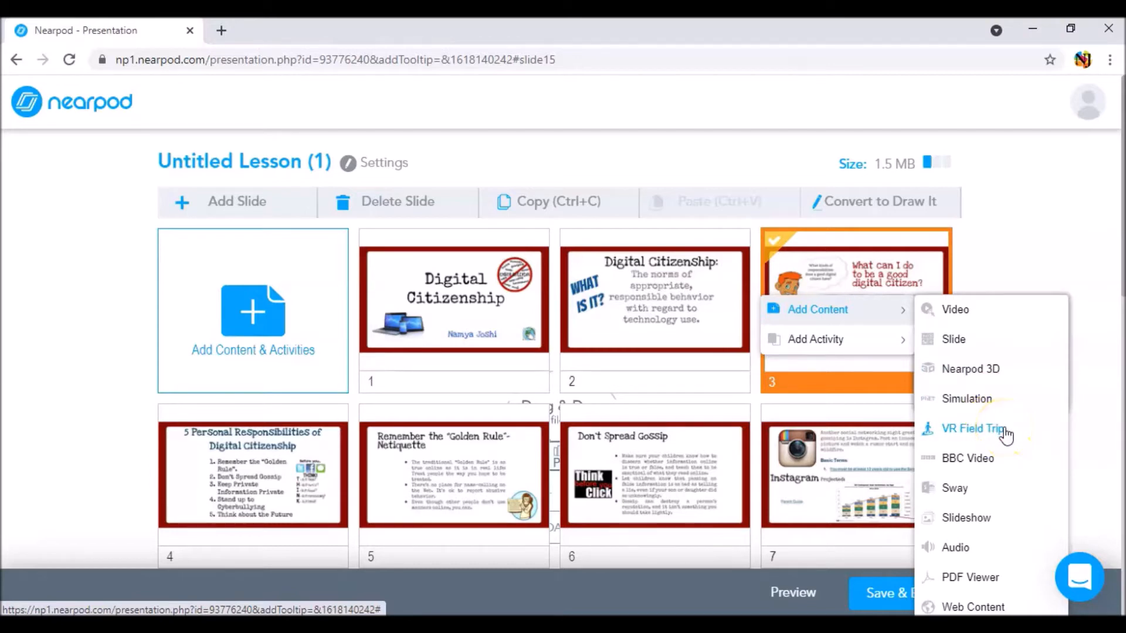
pyautogui.click(1007, 466)
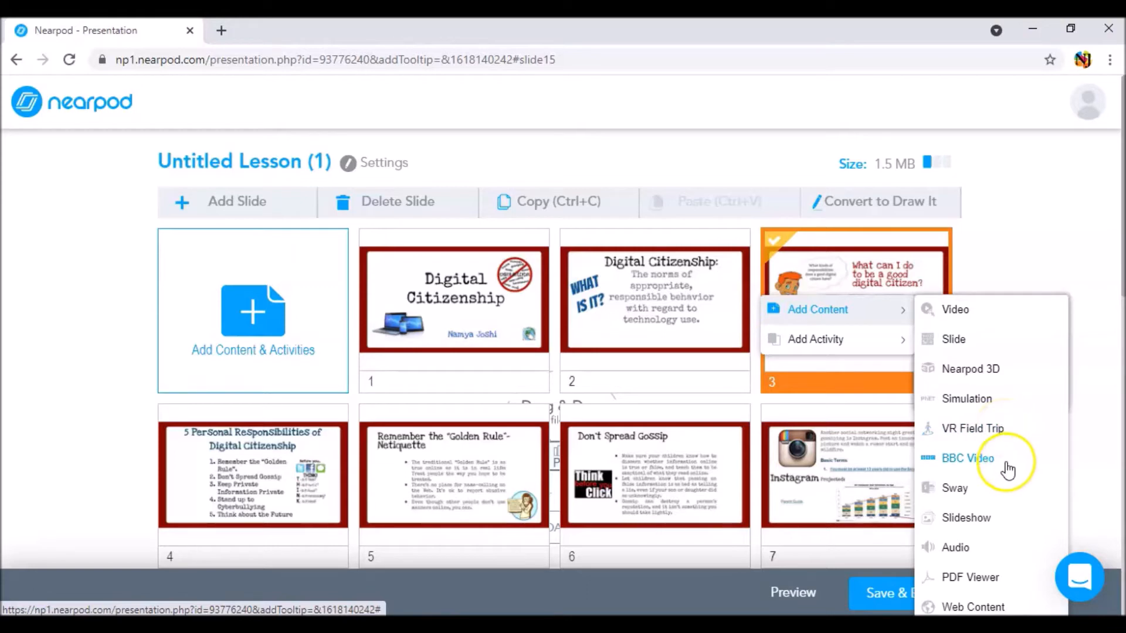
pyautogui.click(989, 524)
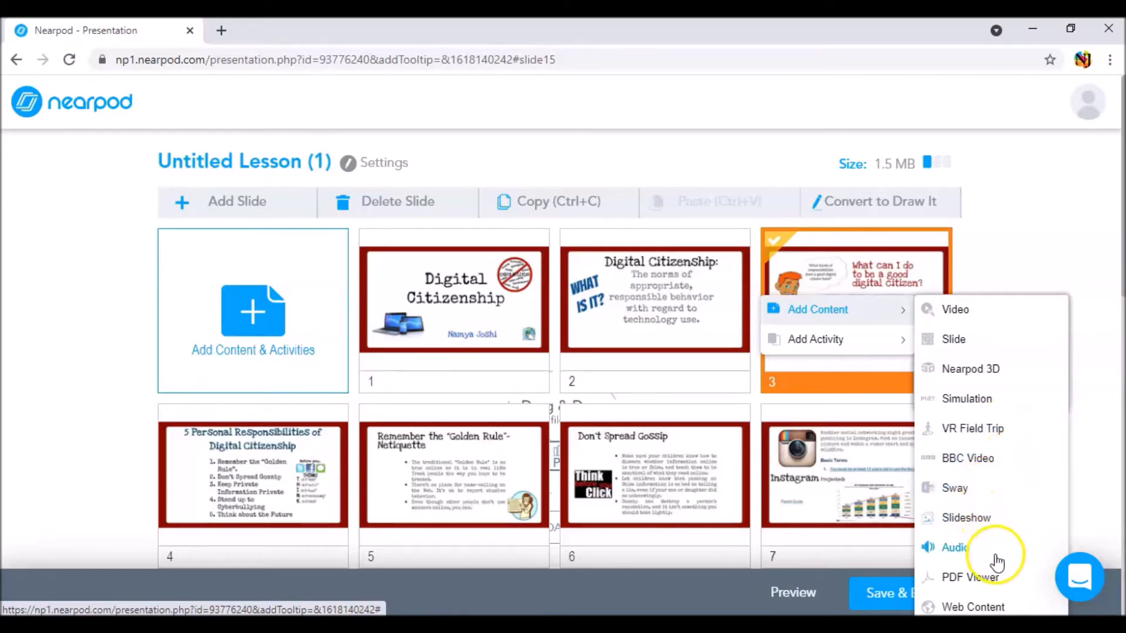
pyautogui.scroll(-5, 993, 566)
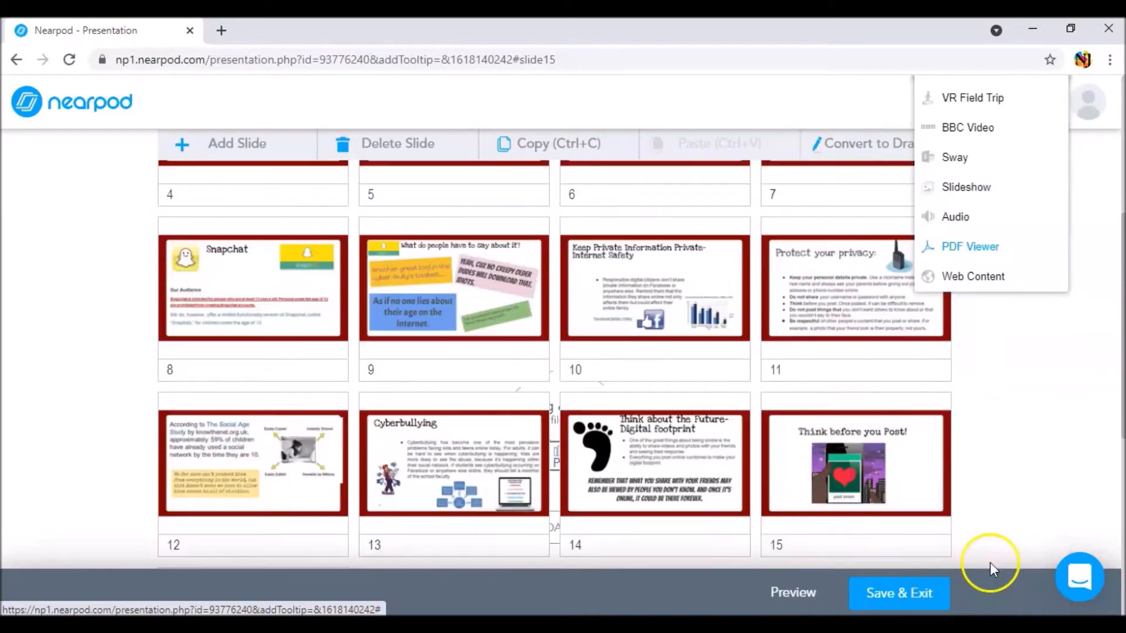
pyautogui.scroll(5, 1005, 343)
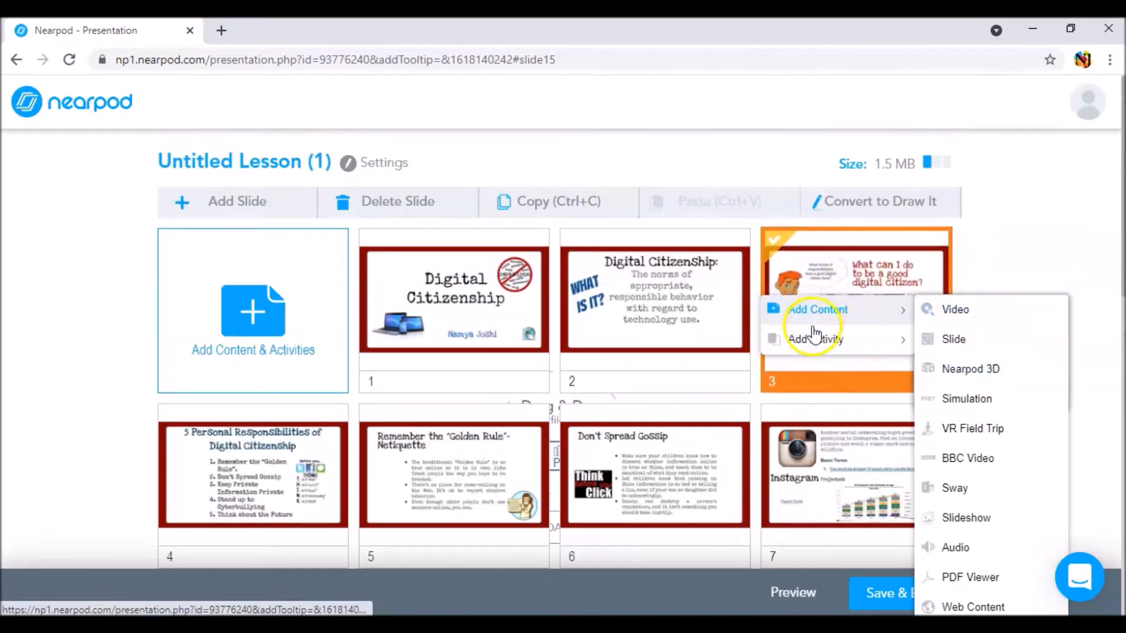
# - Insert a Collaborate Board activity after slide 3, "What can I do to be a good digital citizen?"
pyautogui.rightClick(832, 262)
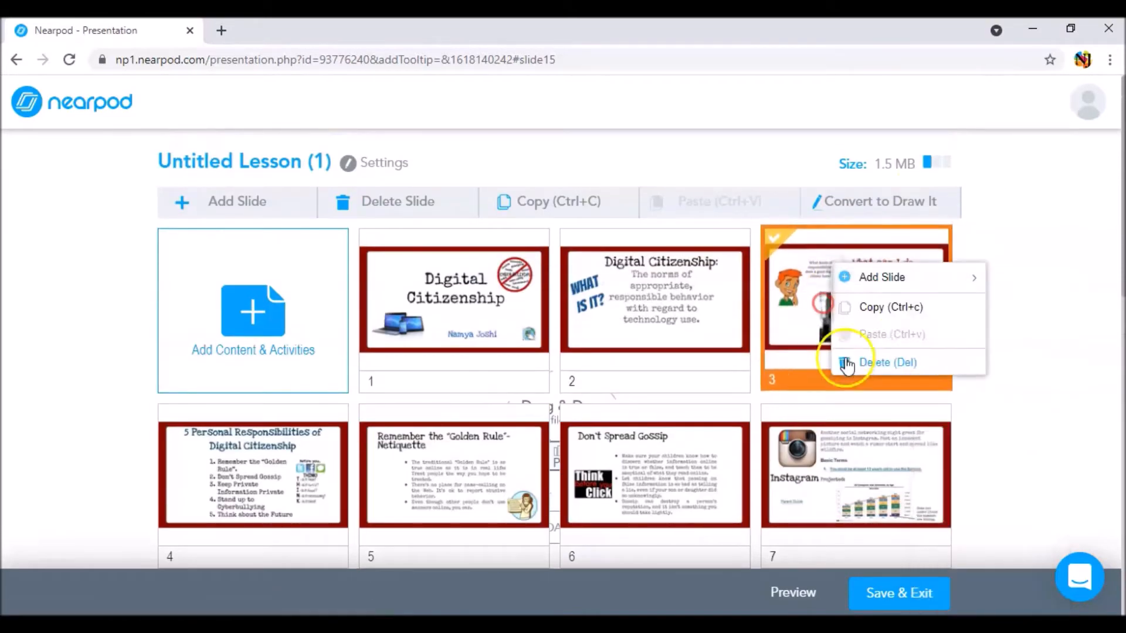
pyautogui.moveTo(882, 278)
pyautogui.moveTo(786, 314)
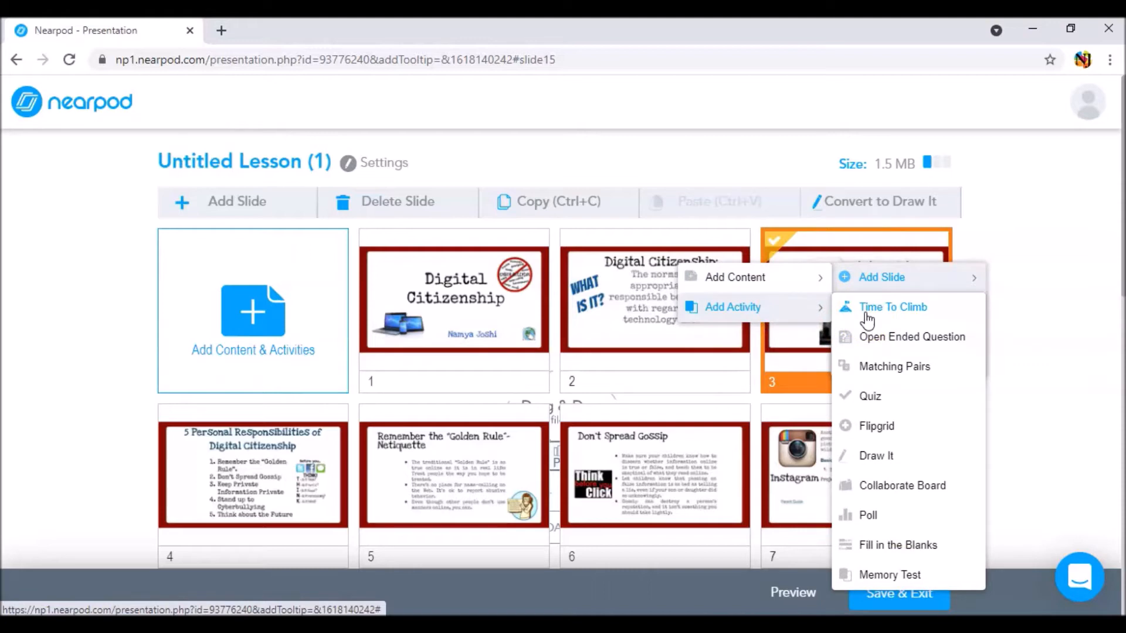
pyautogui.click(892, 349)
pyautogui.click(936, 495)
pyautogui.click(936, 496)
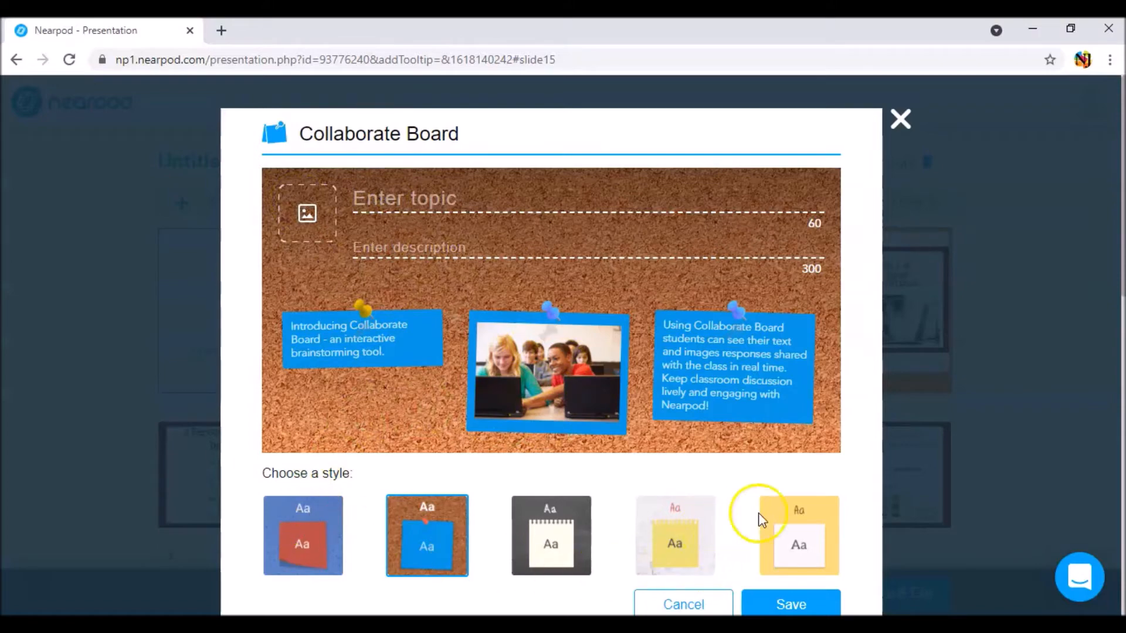
# - Set the board's topic to "Digital Citizenship" and its description to 'What words comes to mind when you hear about " Digital Citizenship "', and save it
pyautogui.scroll(-3, 824, 527)
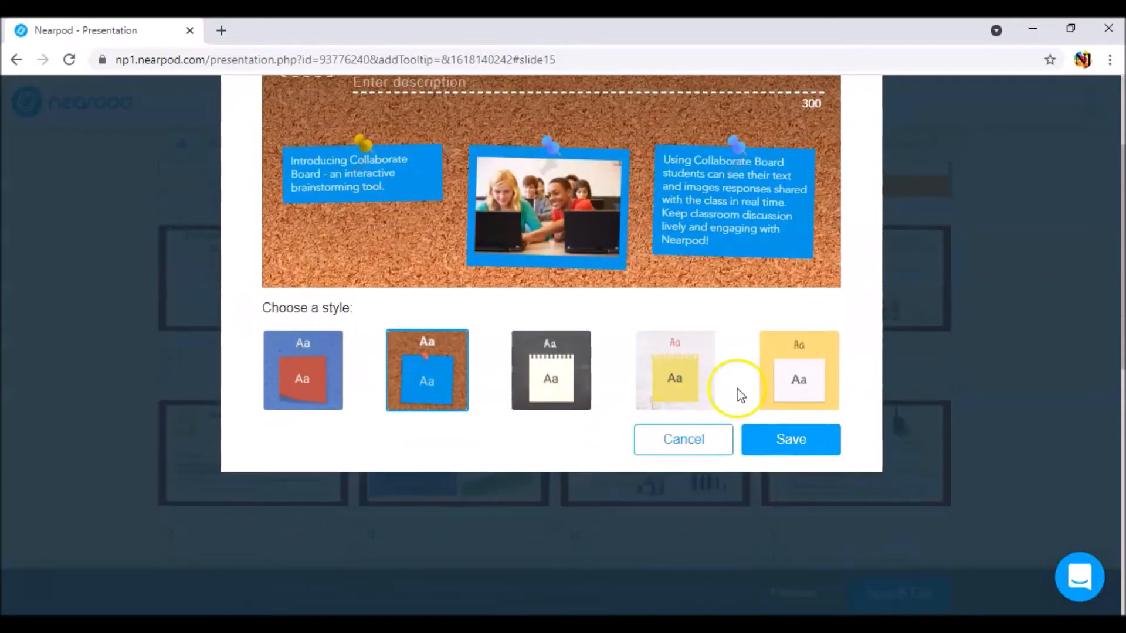
pyautogui.scroll(3, 372, 332)
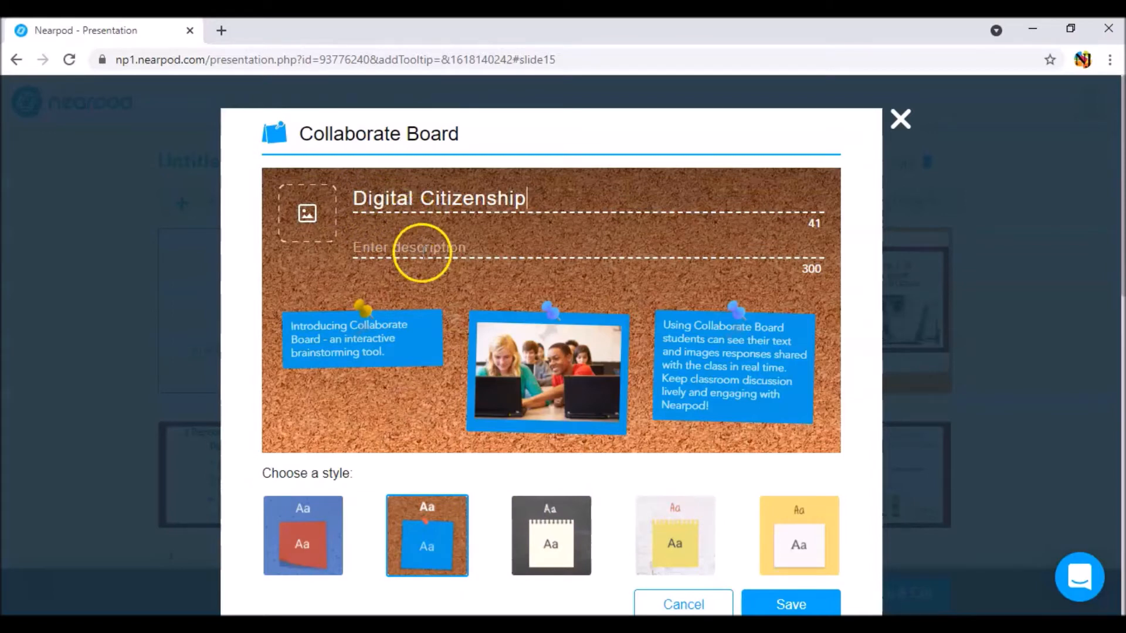
pyautogui.click(394, 241)
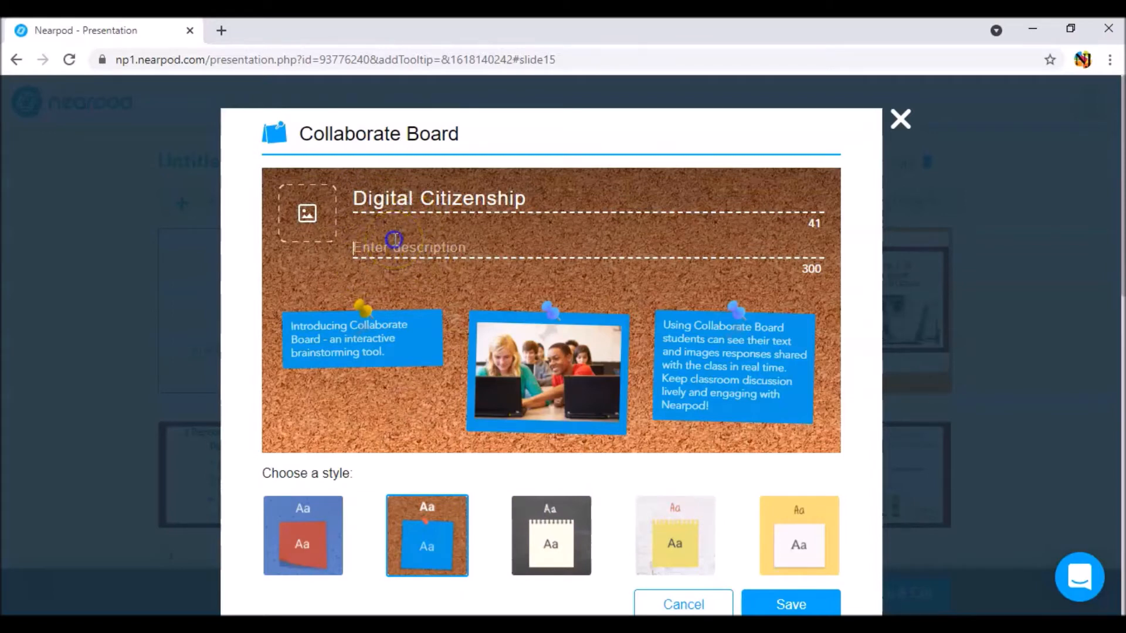
pyautogui.write('What words comes to mind when you hear about " Digital Citizenship "')
pyautogui.scroll(-3, 587, 352)
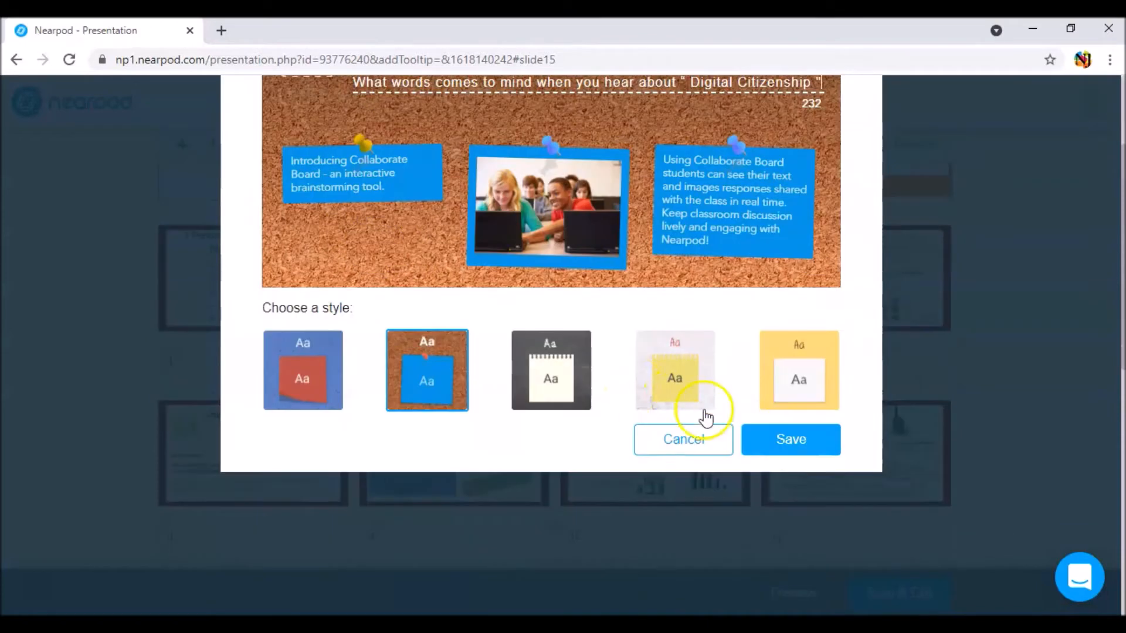
pyautogui.click(799, 452)
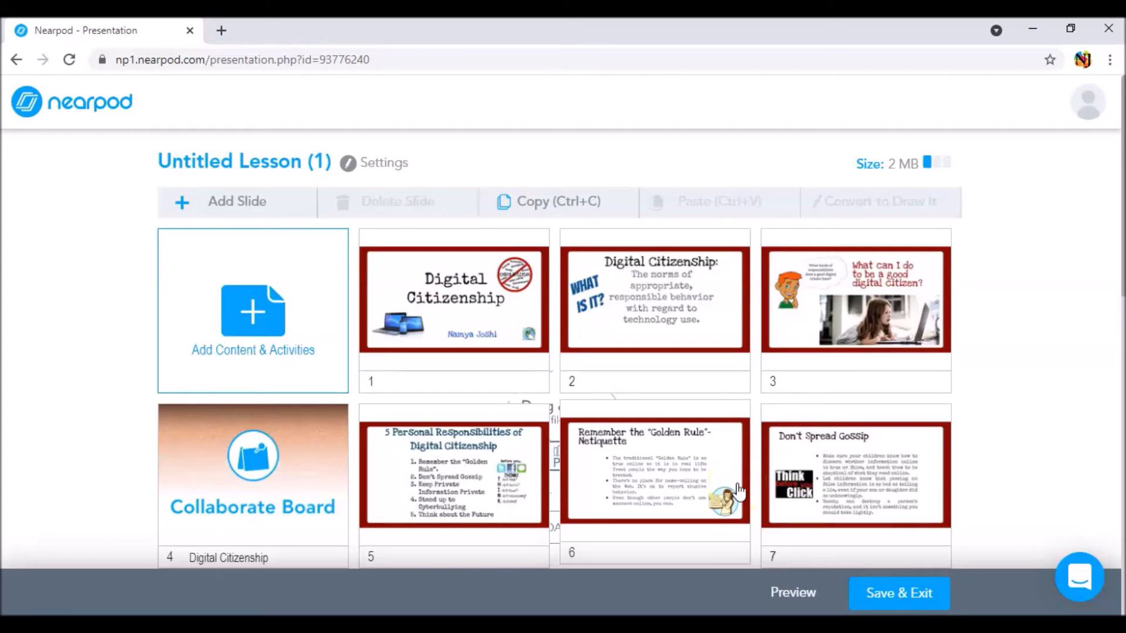
# - Insert a Poll activity after the Golden Rule Netiquette slide with the question "What do you think of this as a solution?"
pyautogui.rightClick(696, 500)
pyautogui.moveTo(754, 469)
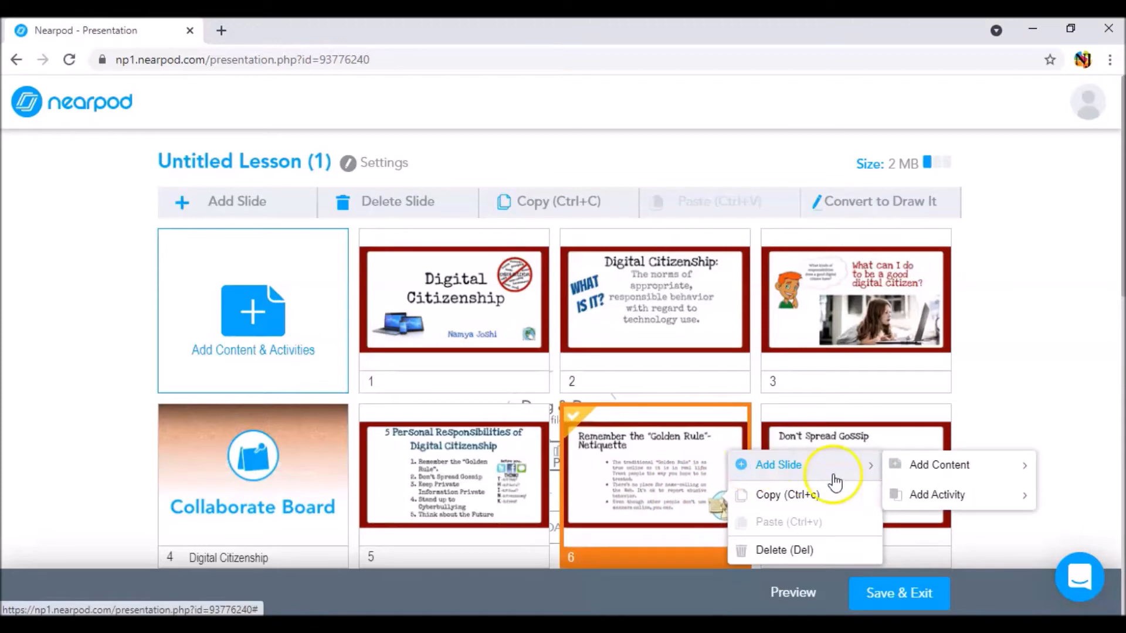
pyautogui.click(909, 496)
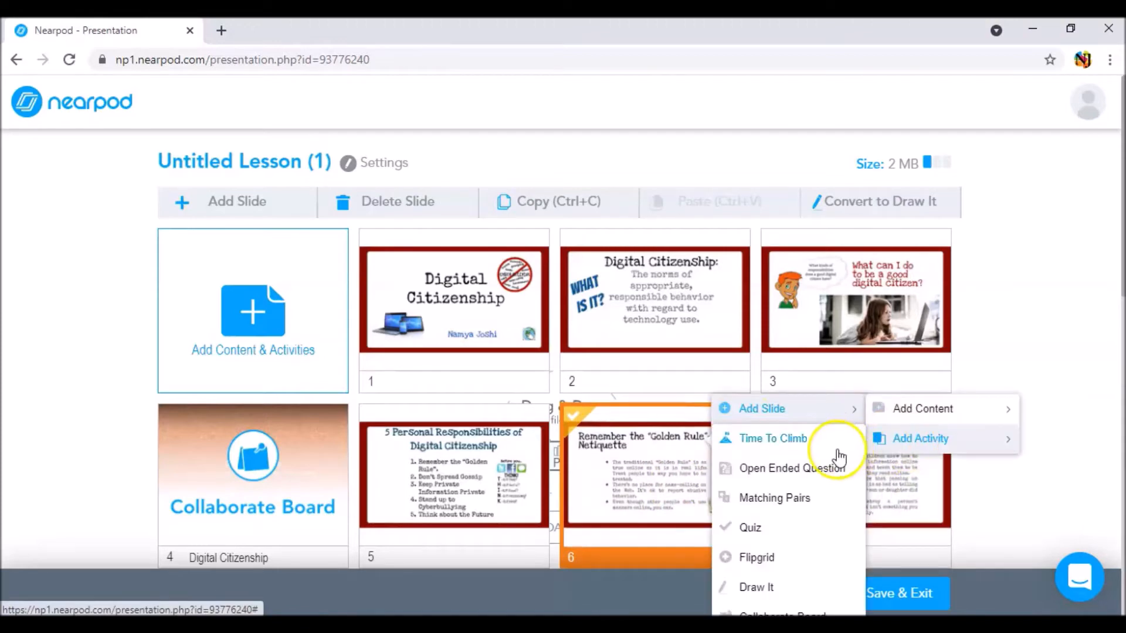
pyautogui.scroll(-3, 786, 447)
pyautogui.click(780, 482)
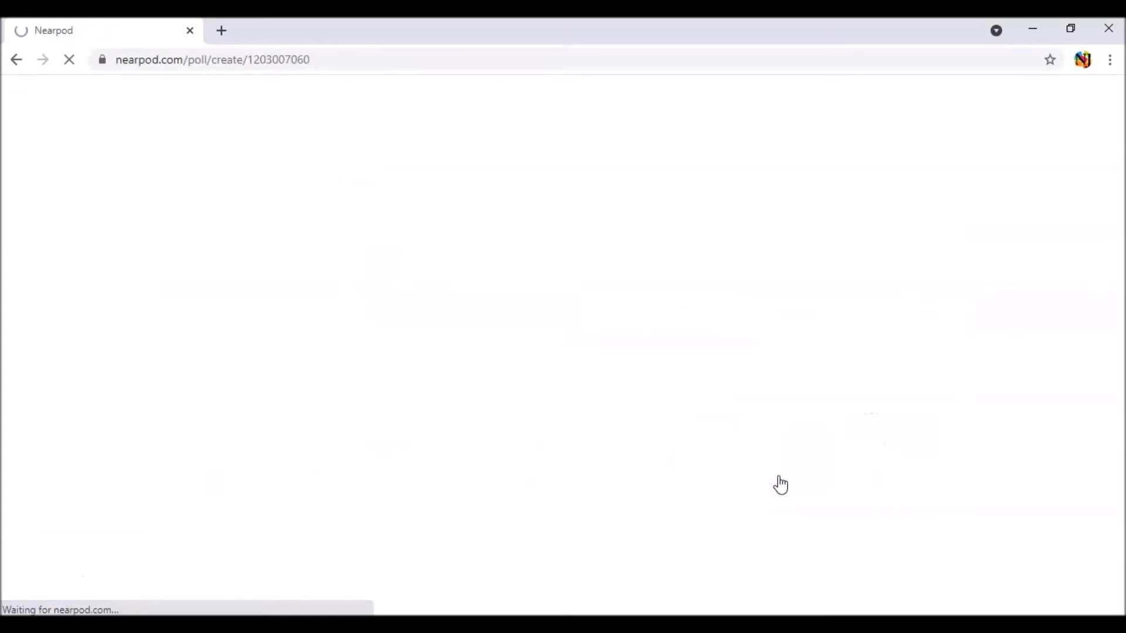
pyautogui.click(164, 236)
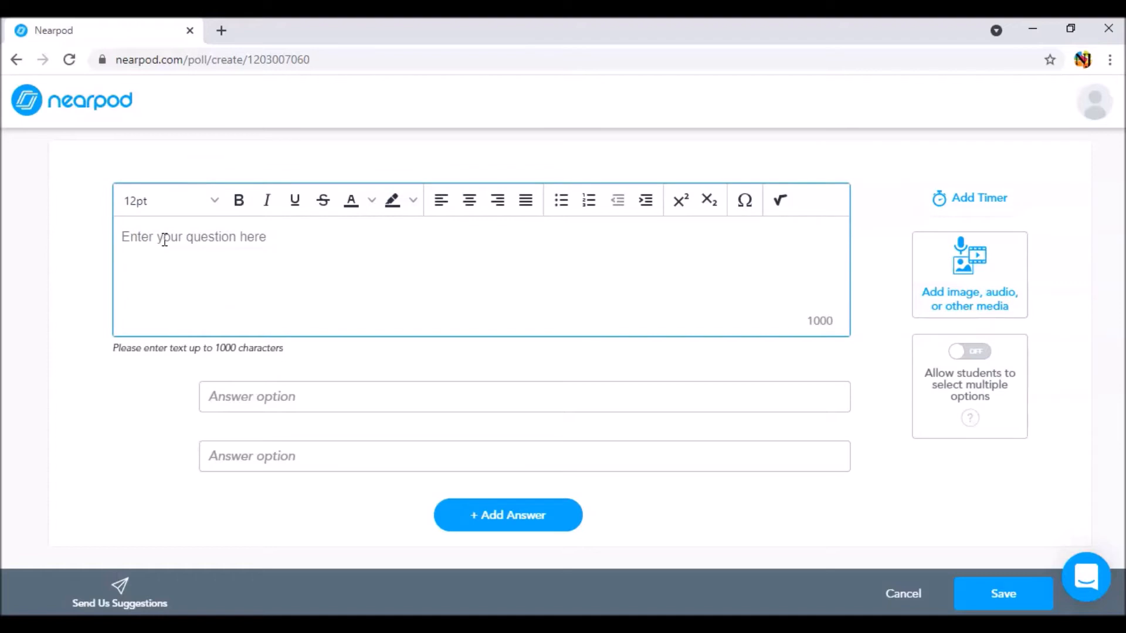
pyautogui.write('What do you think of this as a solution?')
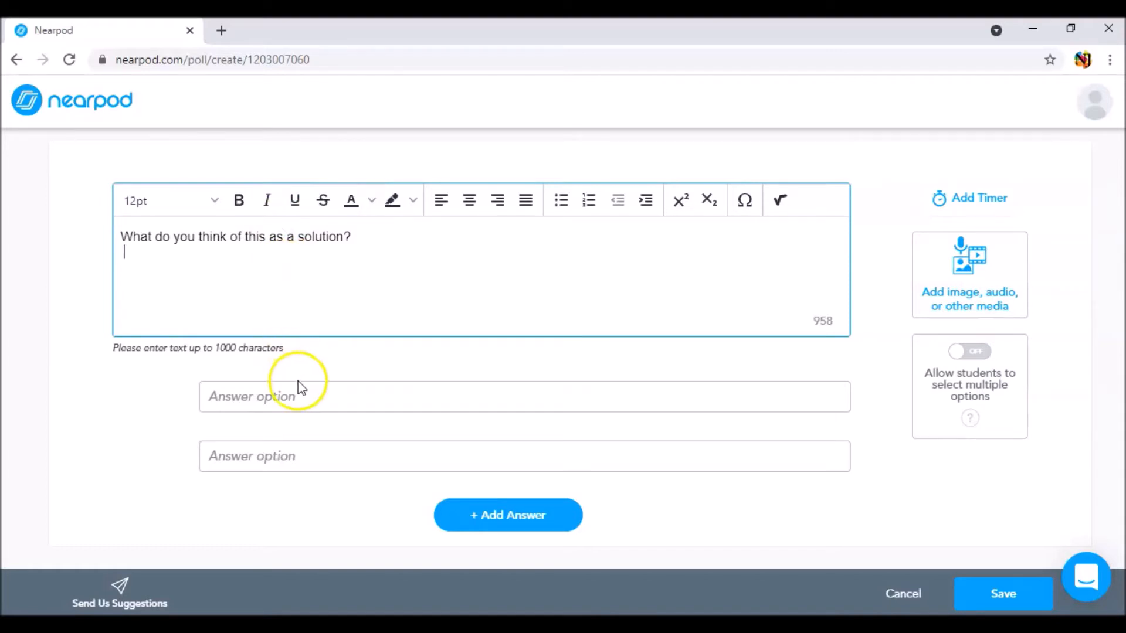
# - Enter the poll answers Great Idea, Probably would help, Not Sure, Probably would not help and Terrible idea, and save the poll
pyautogui.click(307, 395)
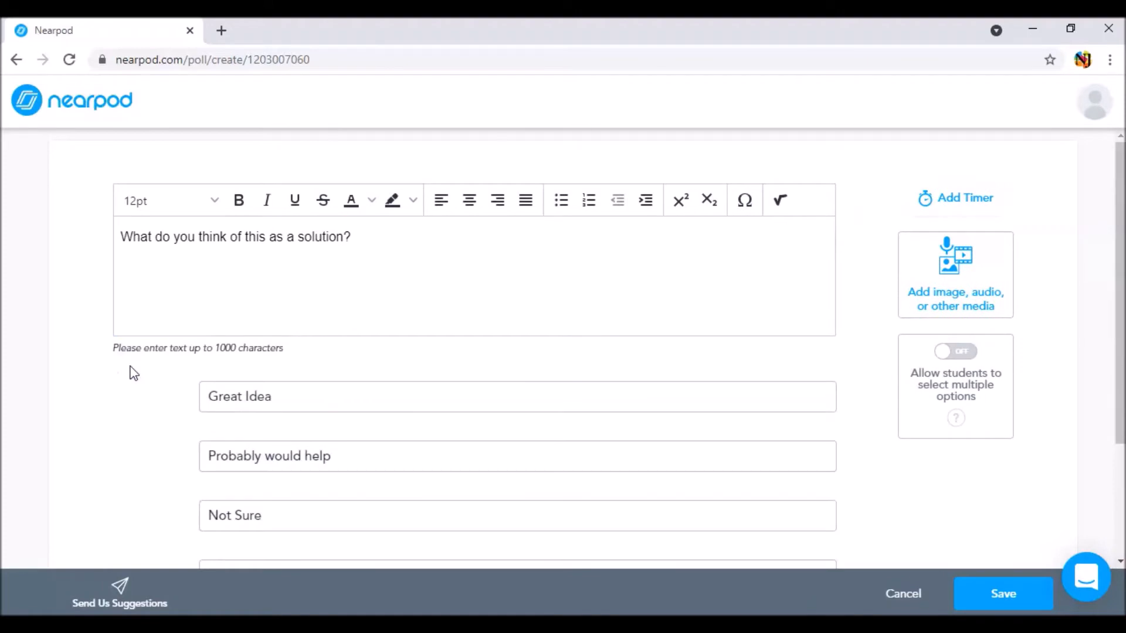
pyautogui.click(271, 365)
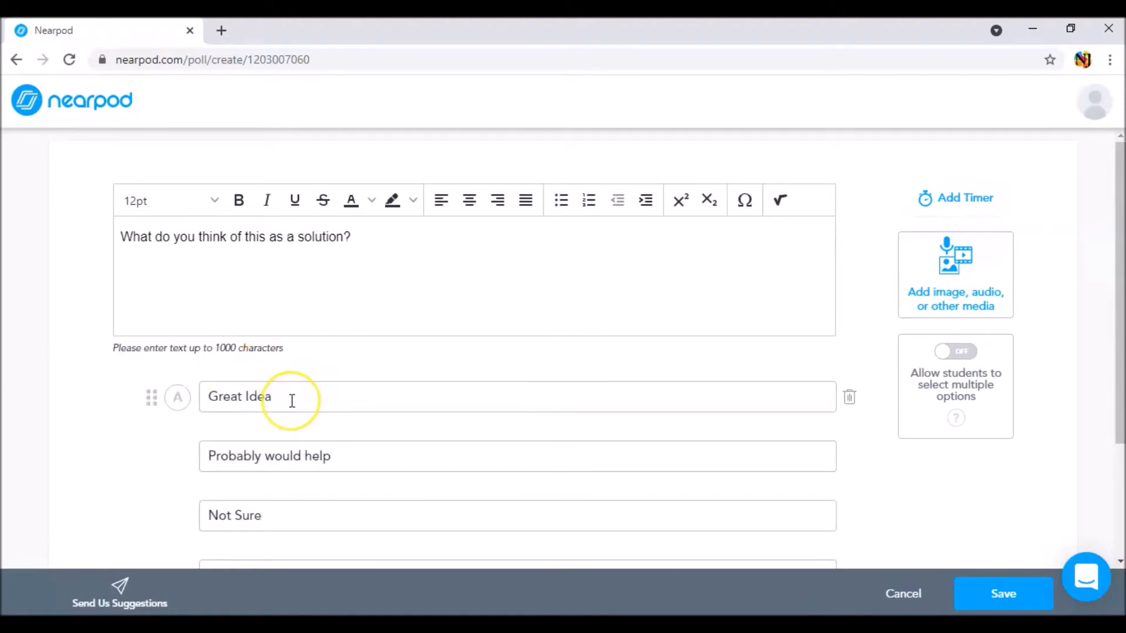
pyautogui.scroll(-2, 289, 399)
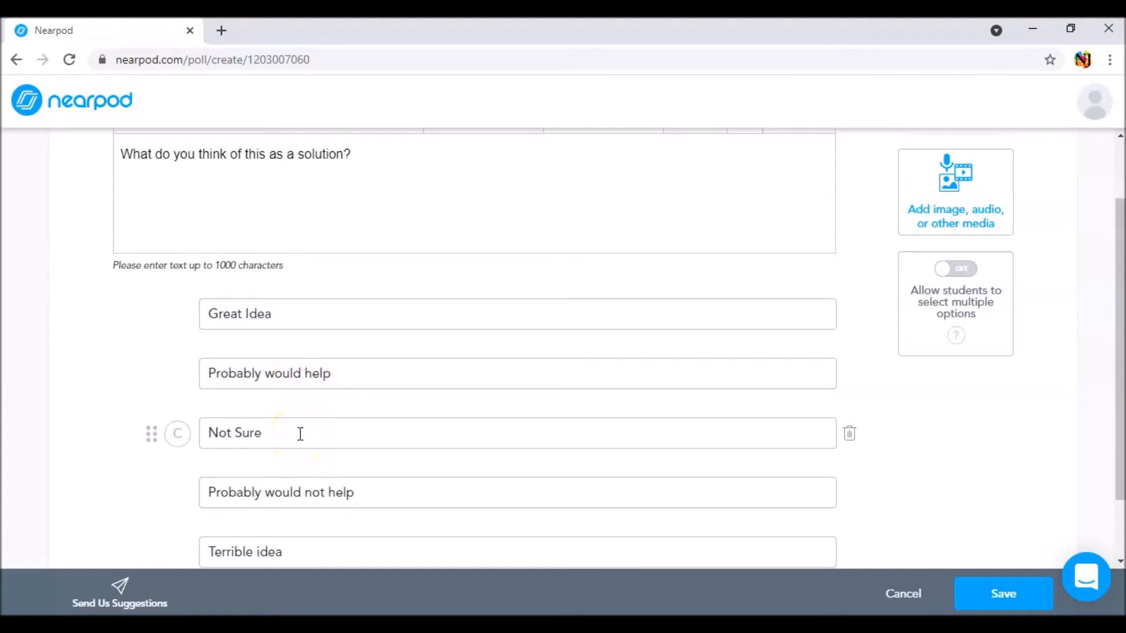
pyautogui.scroll(-2, 289, 430)
pyautogui.scroll(3, 288, 430)
pyautogui.scroll(-1, 691, 503)
pyautogui.scroll(-1, 993, 535)
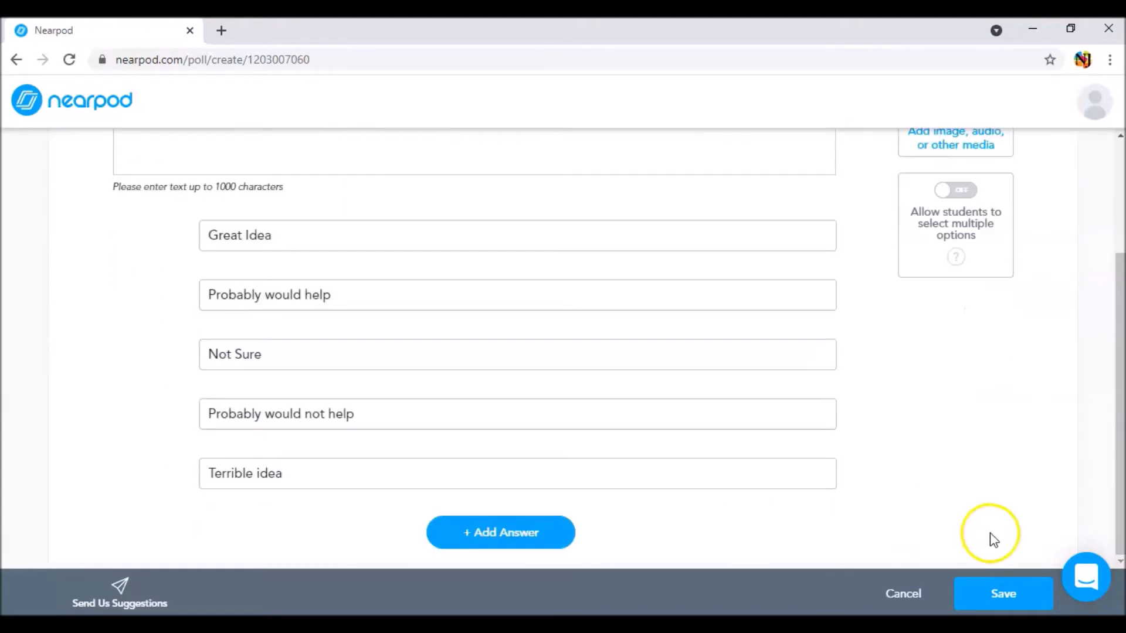
pyautogui.click(1005, 595)
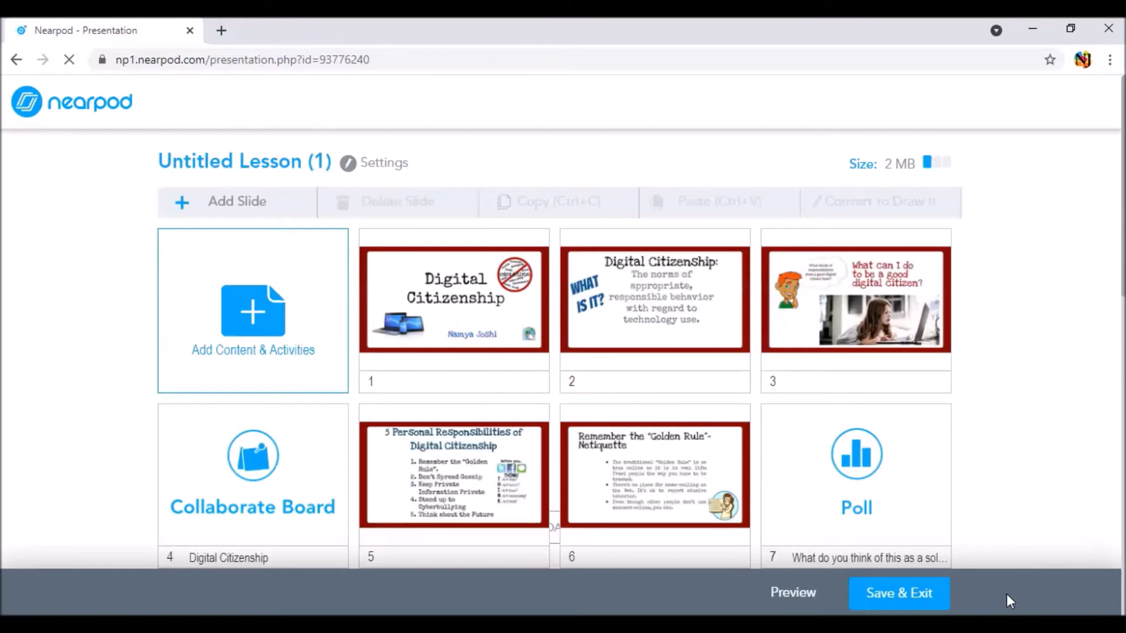
# - Start adding video content after slide 9, the Instagram slide
pyautogui.click(840, 434)
pyautogui.scroll(-3, 1016, 363)
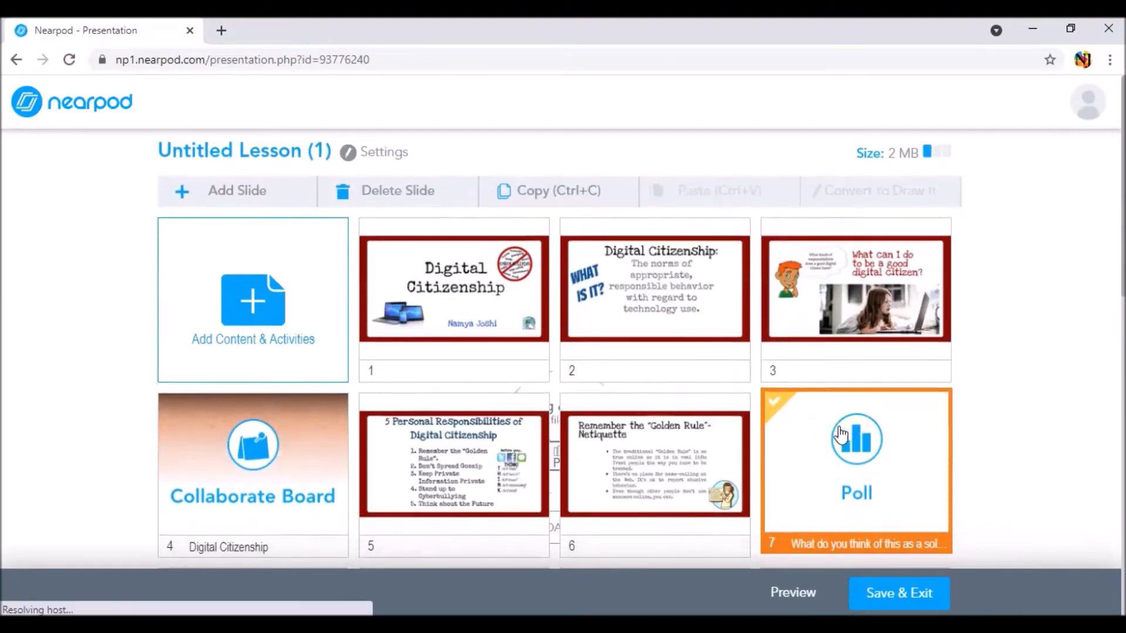
pyautogui.click(1017, 362)
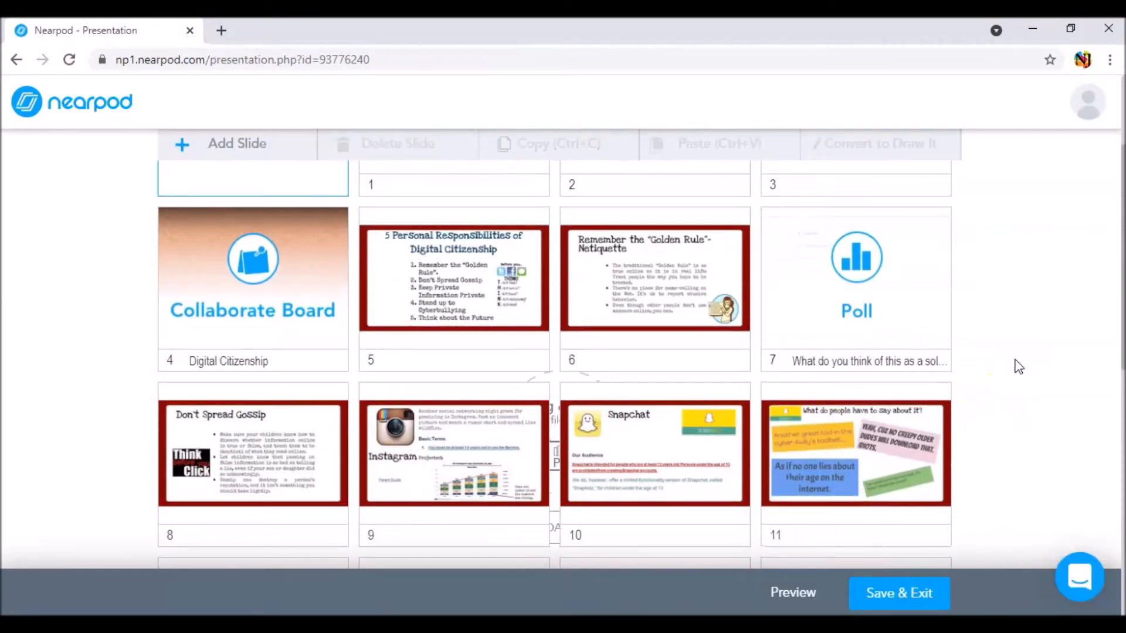
pyautogui.click(437, 438)
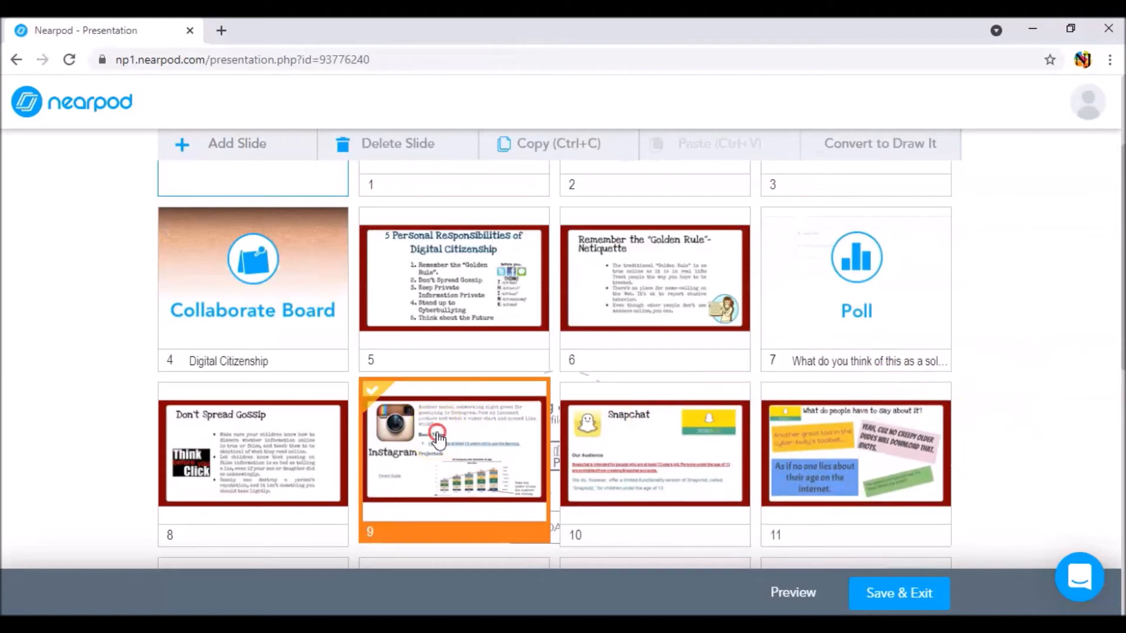
pyautogui.rightClick(431, 446)
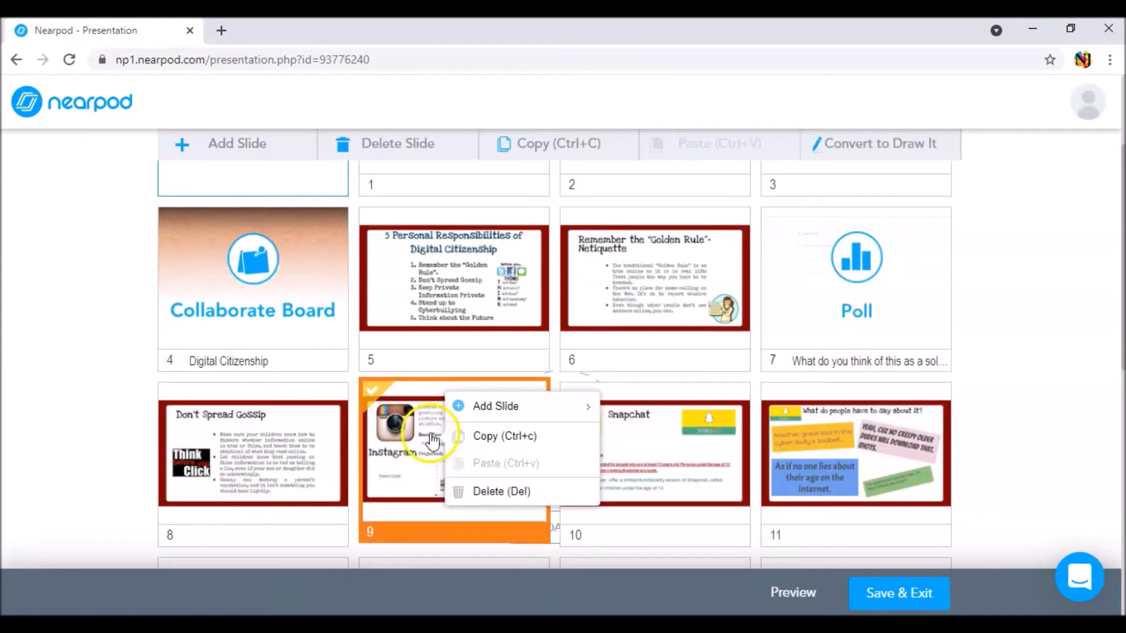
pyautogui.moveTo(473, 420)
pyautogui.click(613, 421)
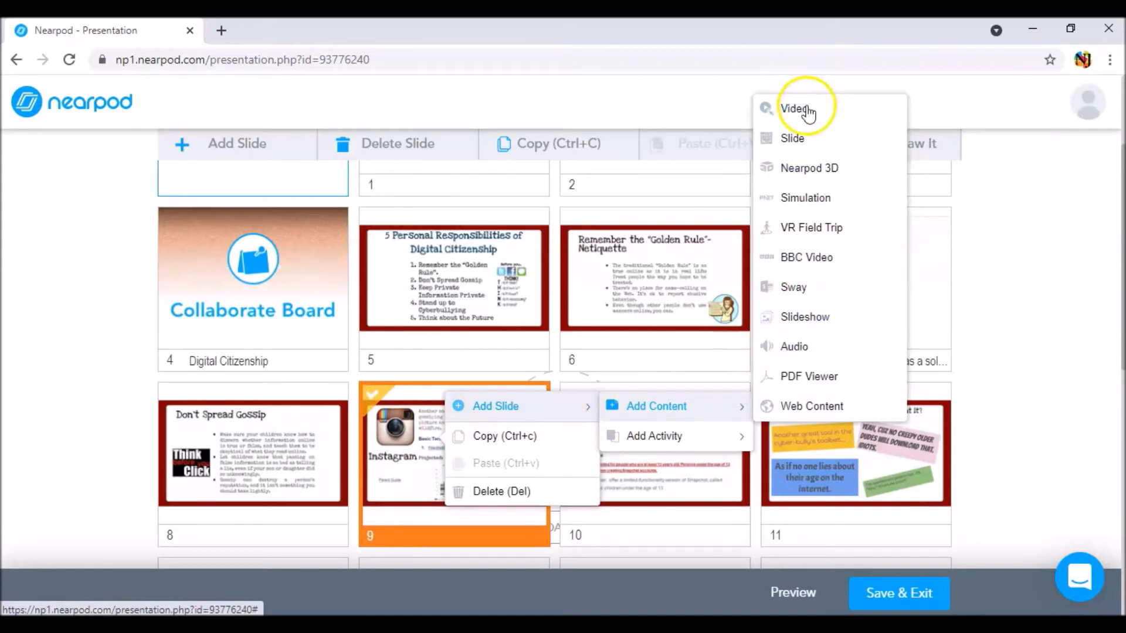
pyautogui.click(786, 108)
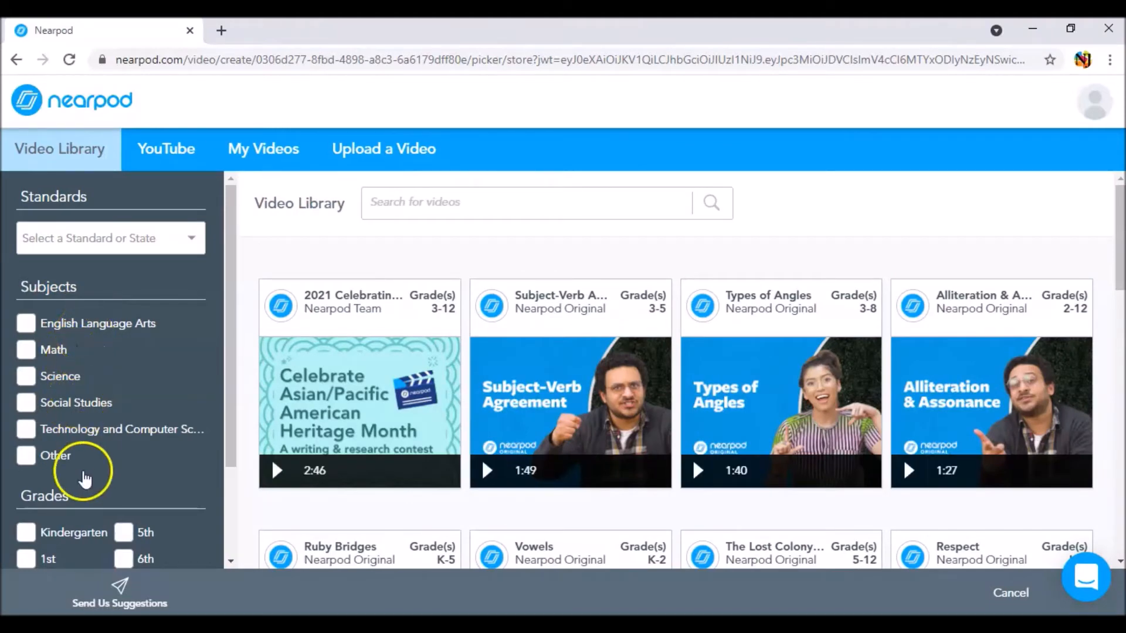
# - Search the Video Library for "digital citizenship" and browse the matching videos
pyautogui.scroll(-2, 103, 452)
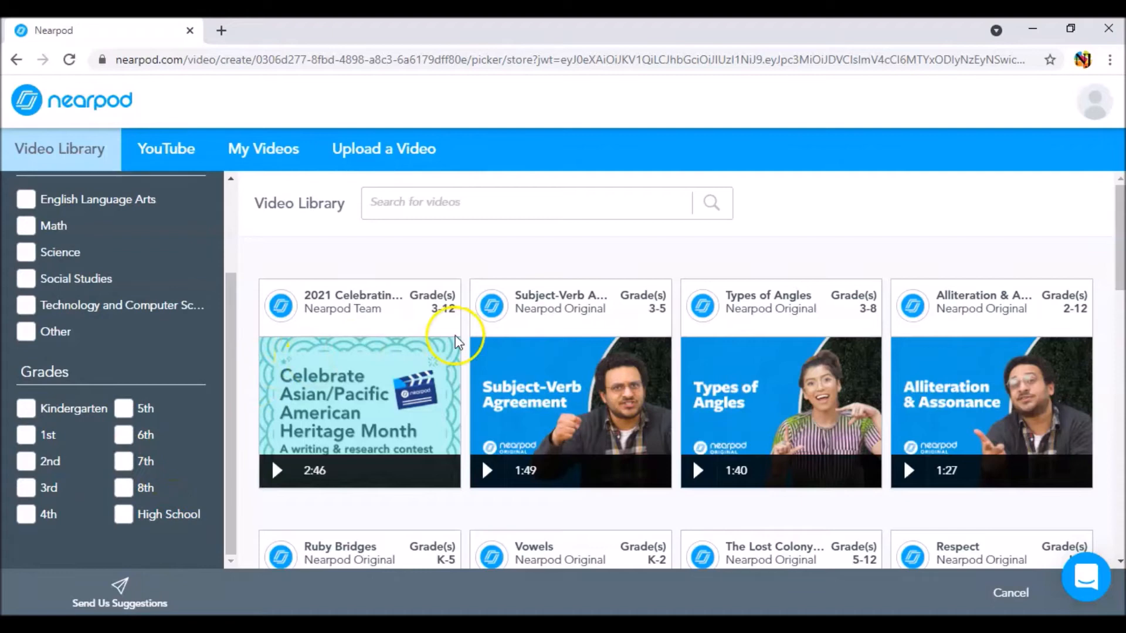
pyautogui.moveTo(401, 341)
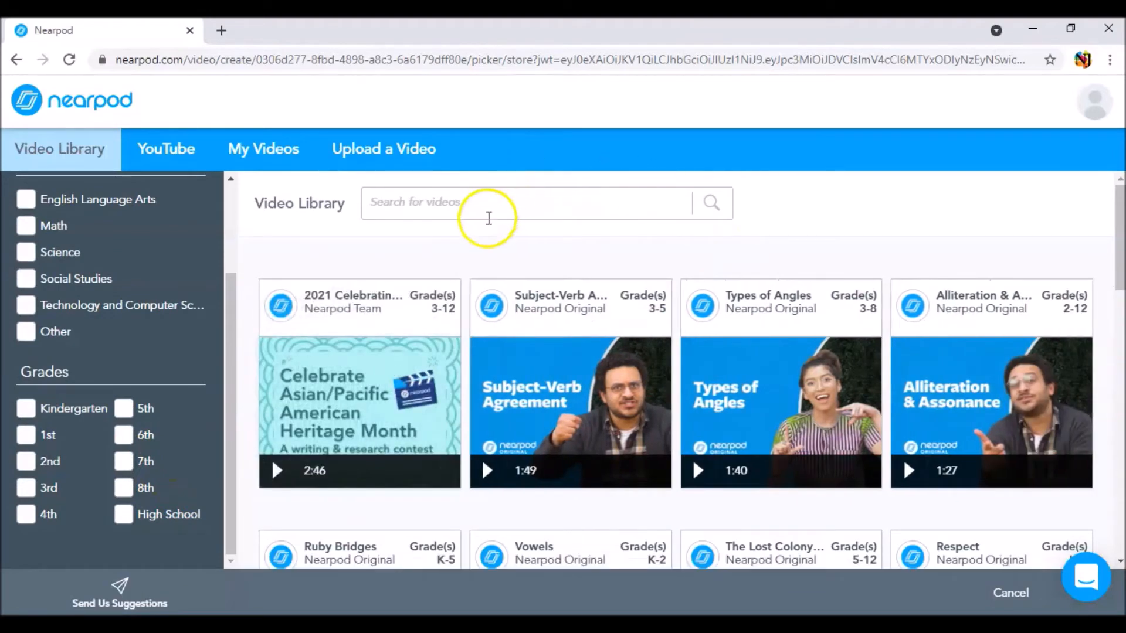
pyautogui.click(489, 218)
pyautogui.write('d')
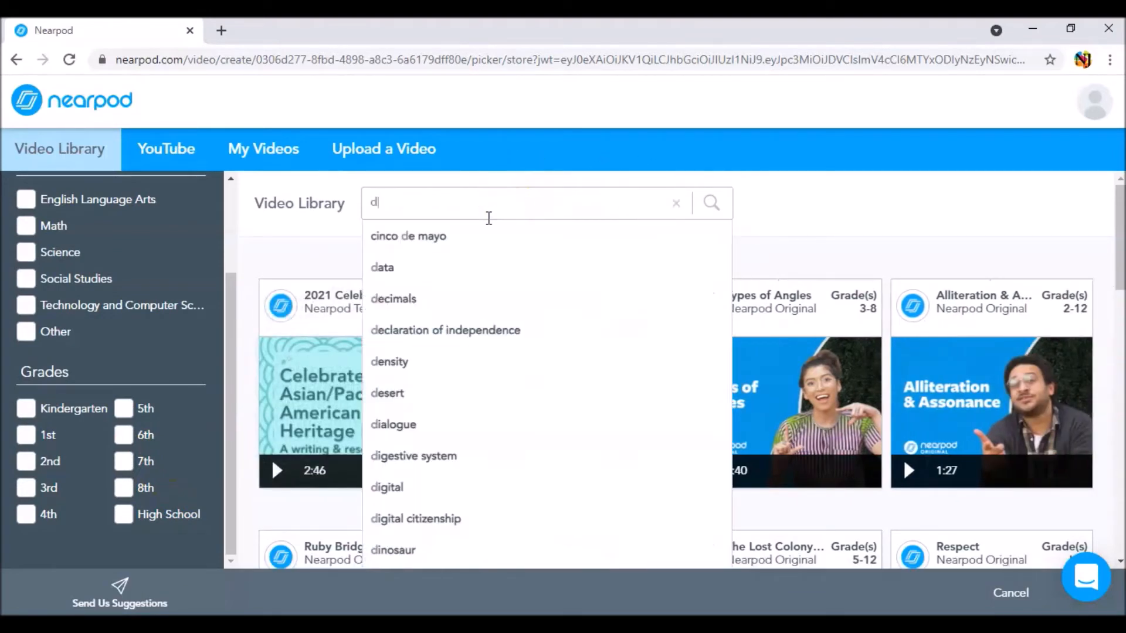
pyautogui.write('igi')
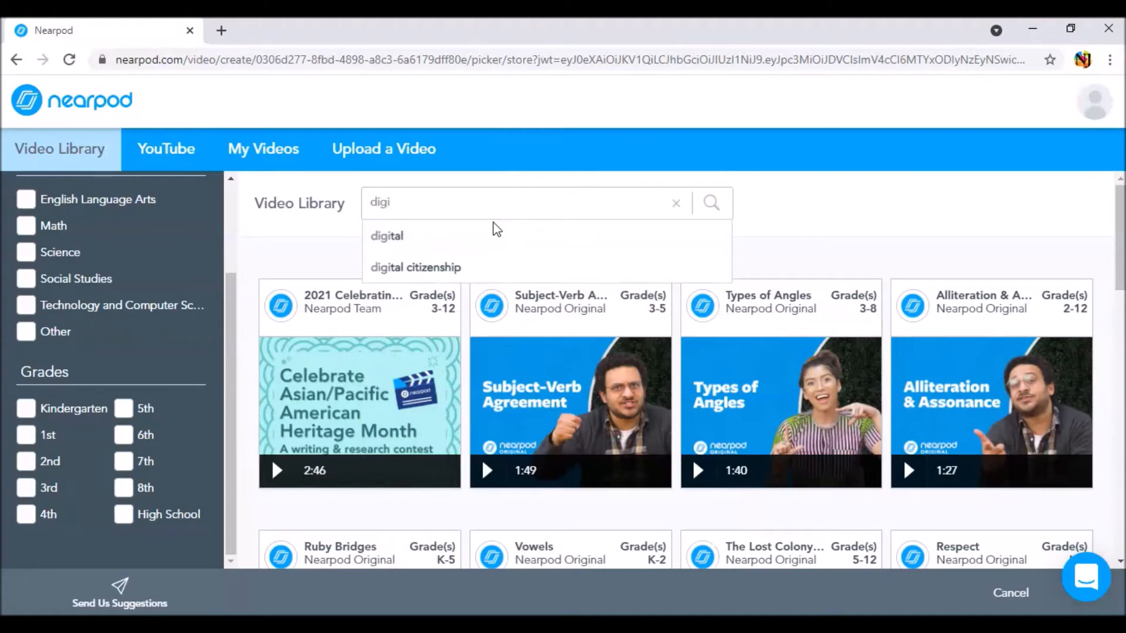
pyautogui.click(470, 266)
pyautogui.click(480, 256)
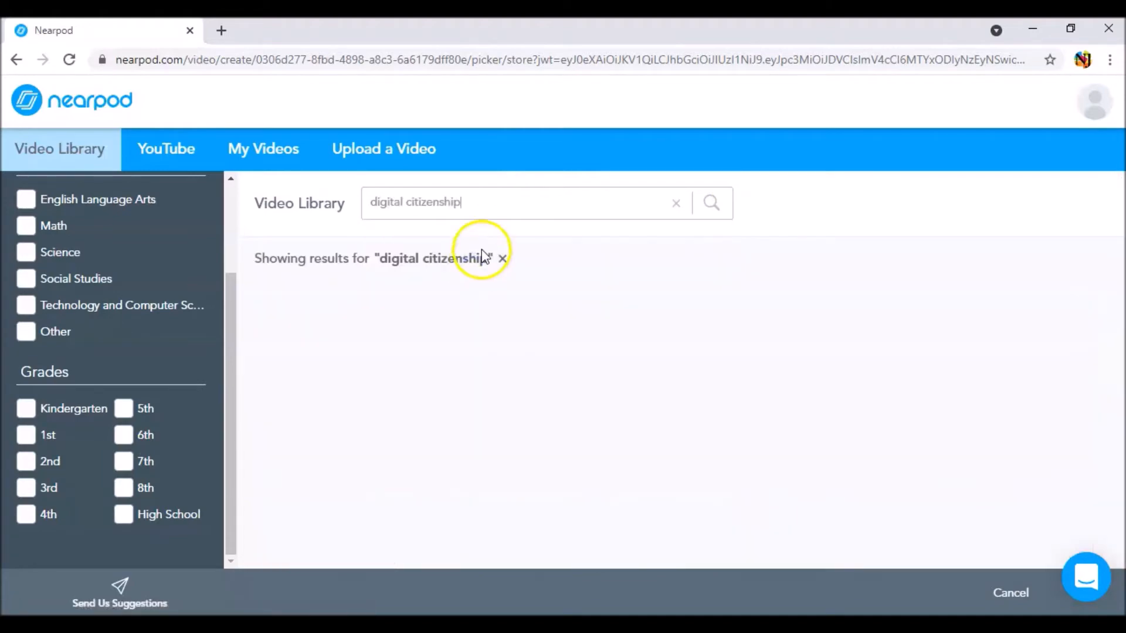
pyautogui.scroll(-1, 951, 428)
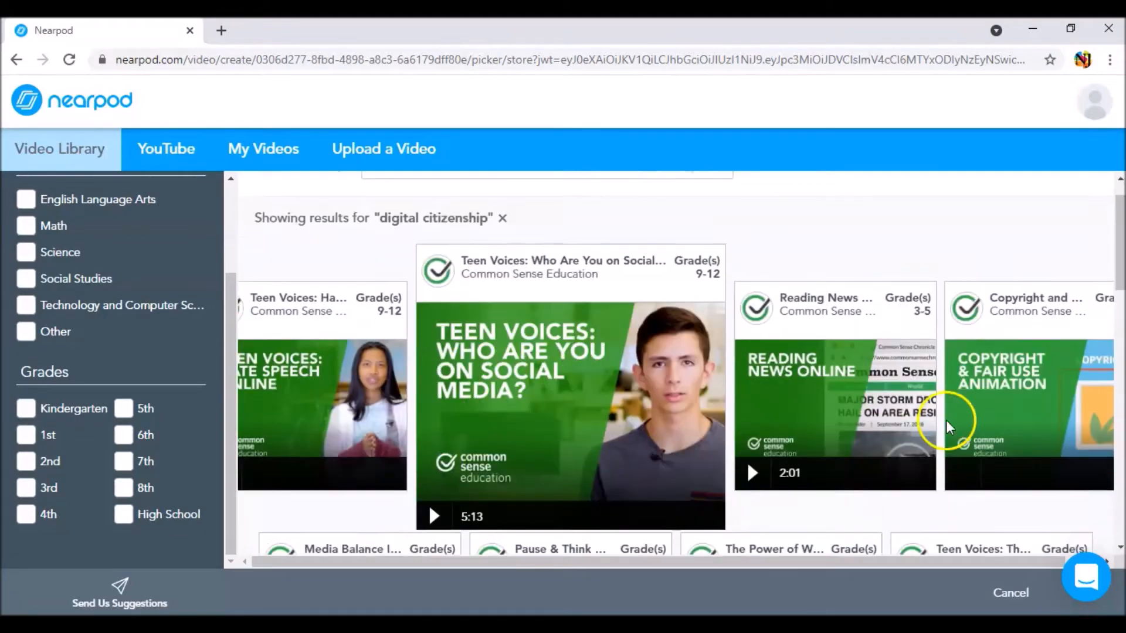
pyautogui.scroll(-6, 949, 425)
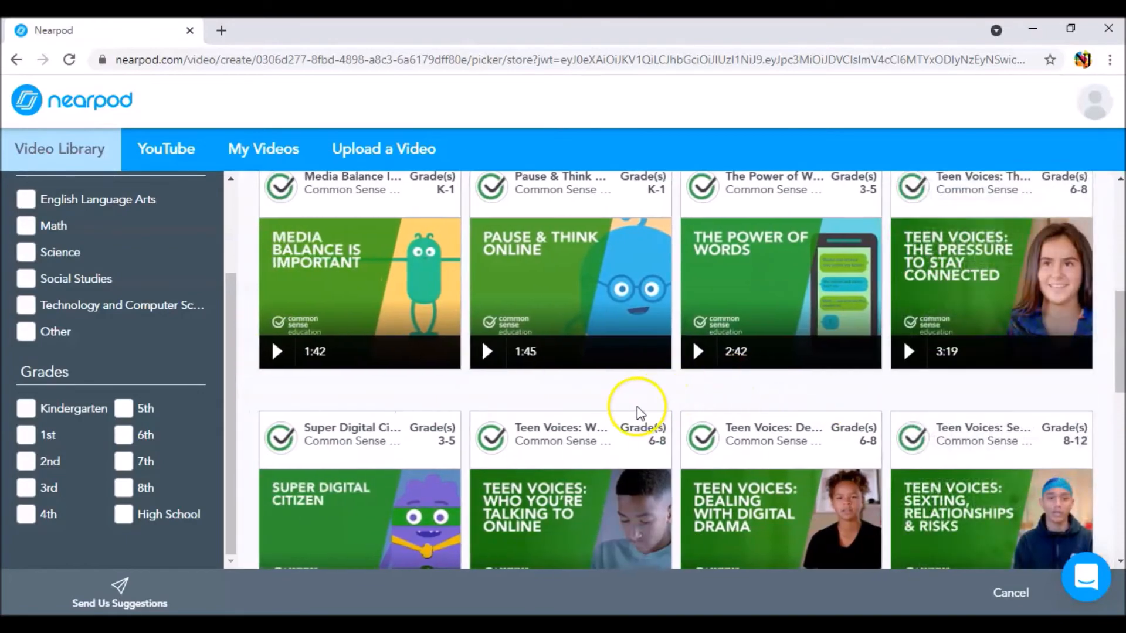
pyautogui.scroll(-7, 639, 411)
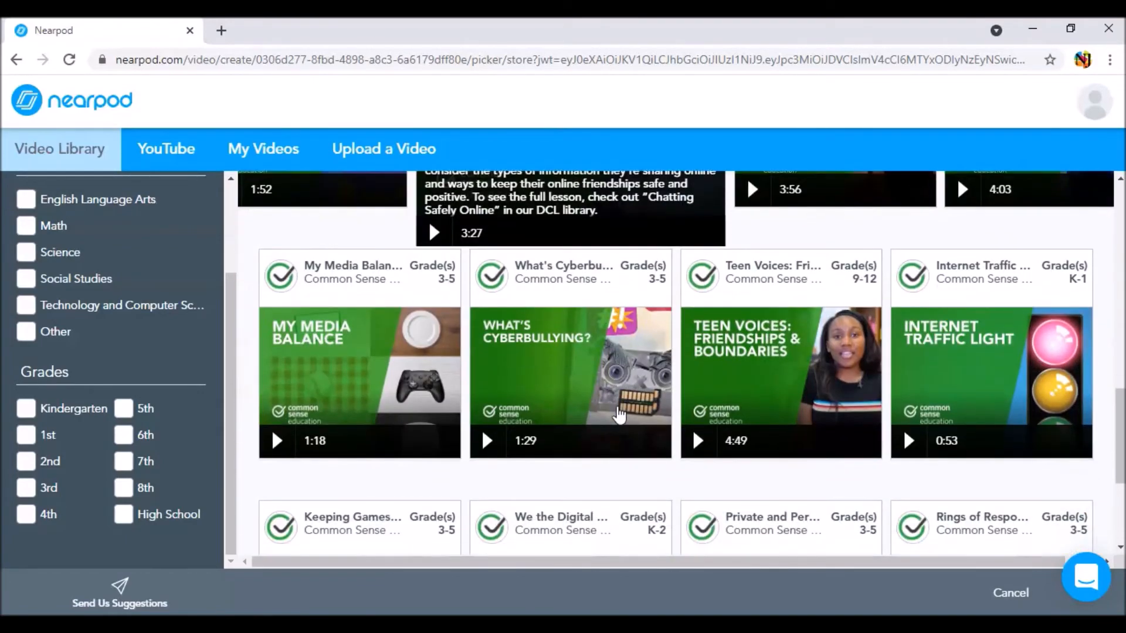
pyautogui.scroll(15, 616, 405)
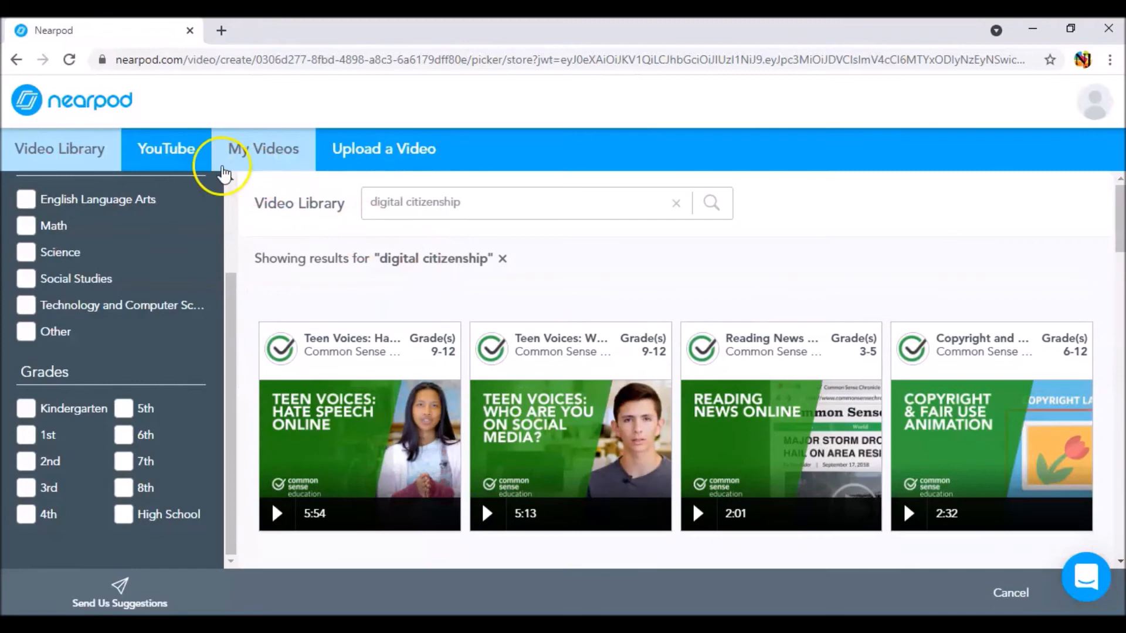
# - Switch the video source to YouTube and select the 2017 video "What Is Digital Citizenship?" from the digital citizenship results
pyautogui.click(156, 148)
pyautogui.scroll(-1, 468, 311)
pyautogui.scroll(-4, 467, 310)
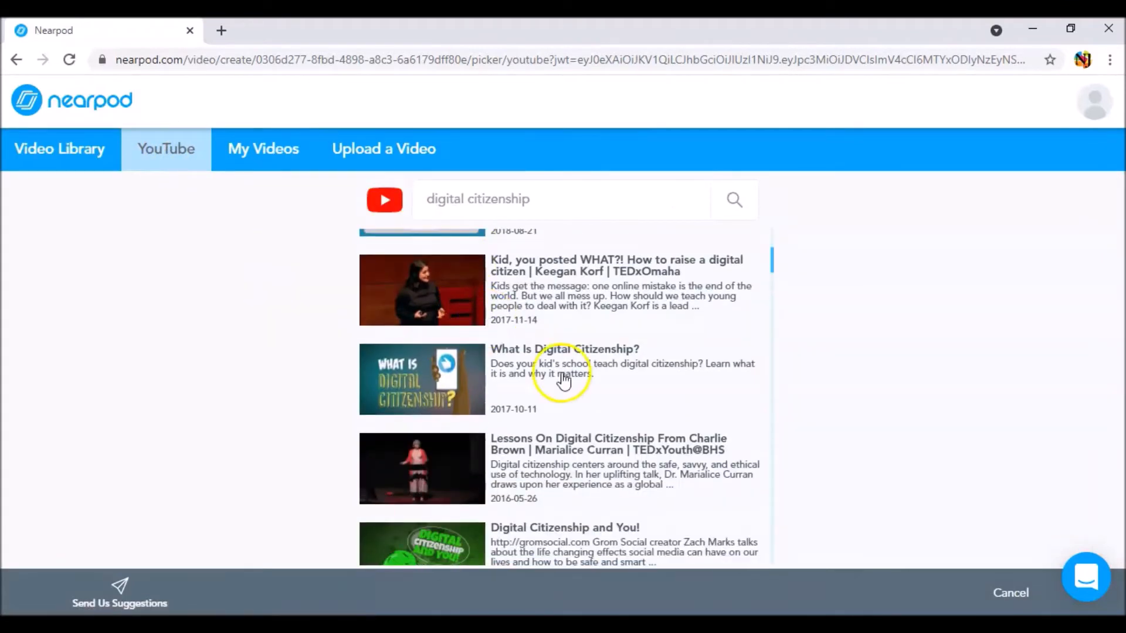
pyautogui.click(419, 382)
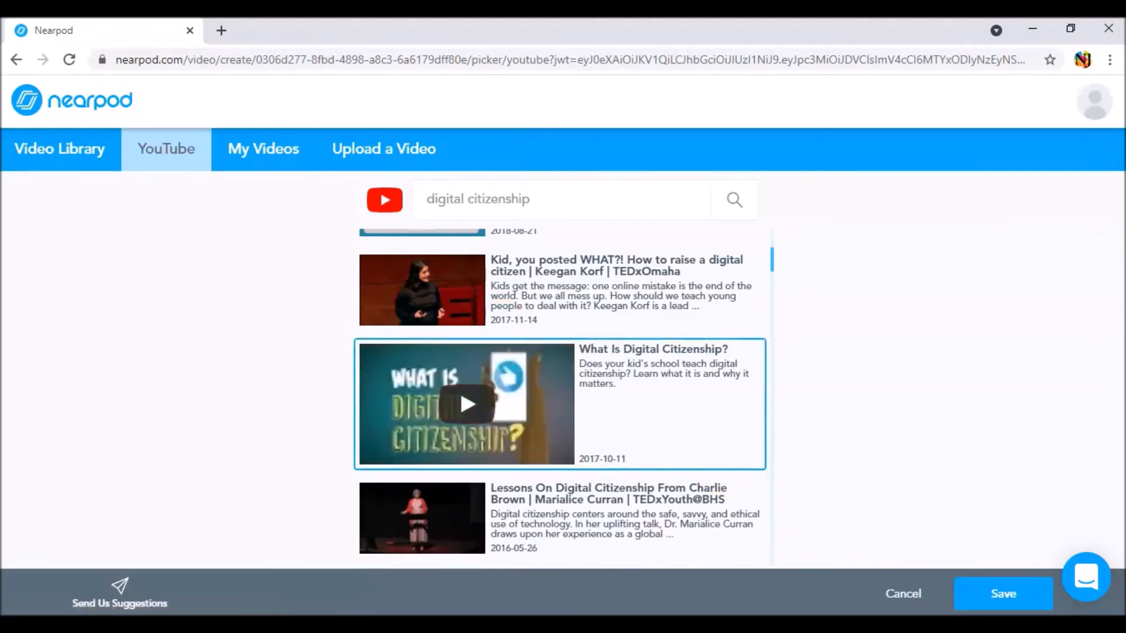
# - Save the chosen video and start an open ended question activity at 0:12 on its timeline
pyautogui.click(1024, 608)
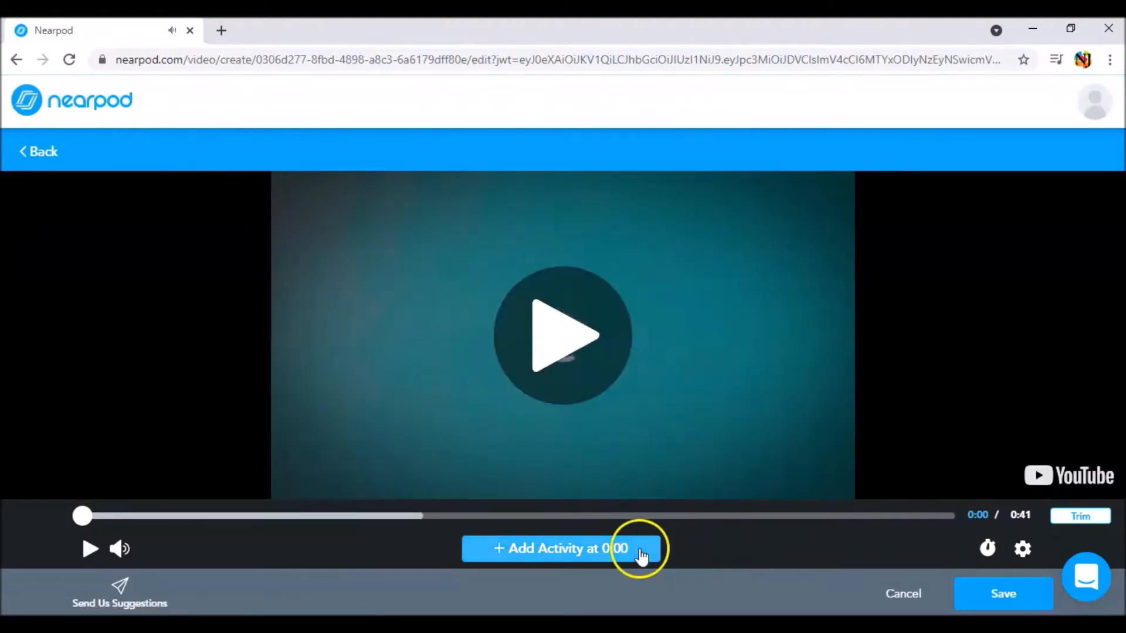
pyautogui.click(220, 516)
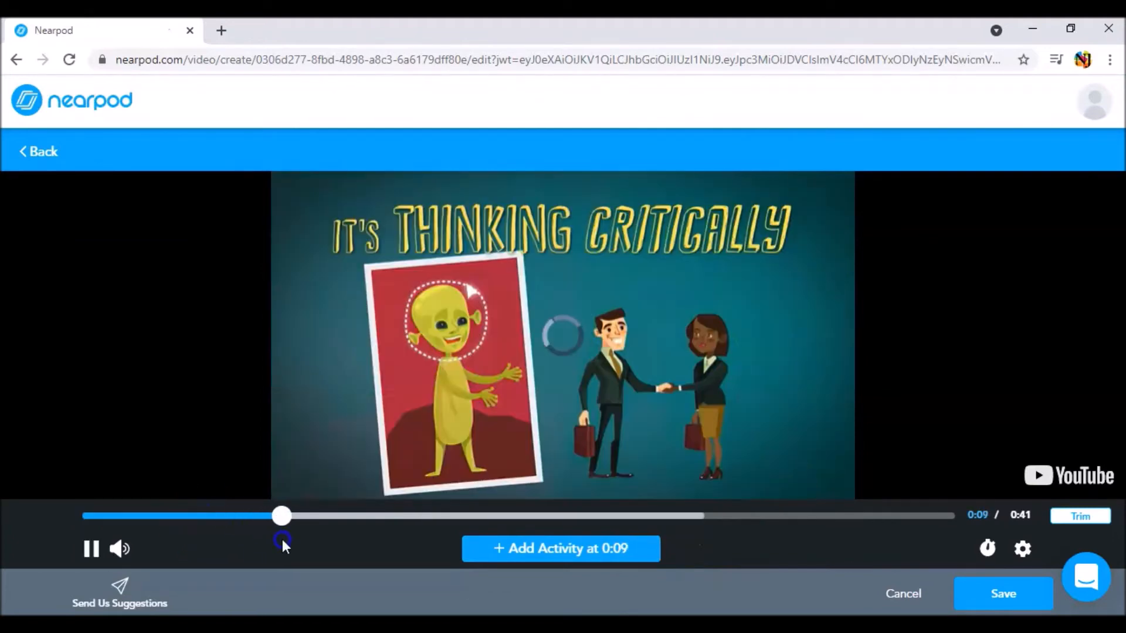
pyautogui.moveTo(282, 540); pyautogui.dragTo(345, 565)
pyautogui.click(516, 550)
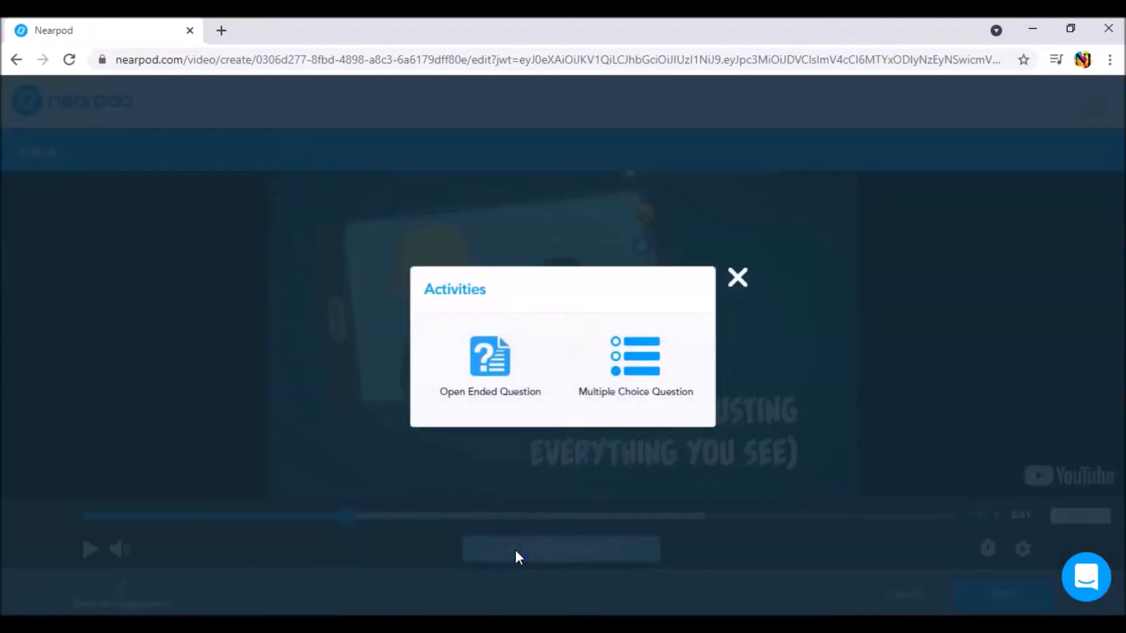
pyautogui.click(496, 359)
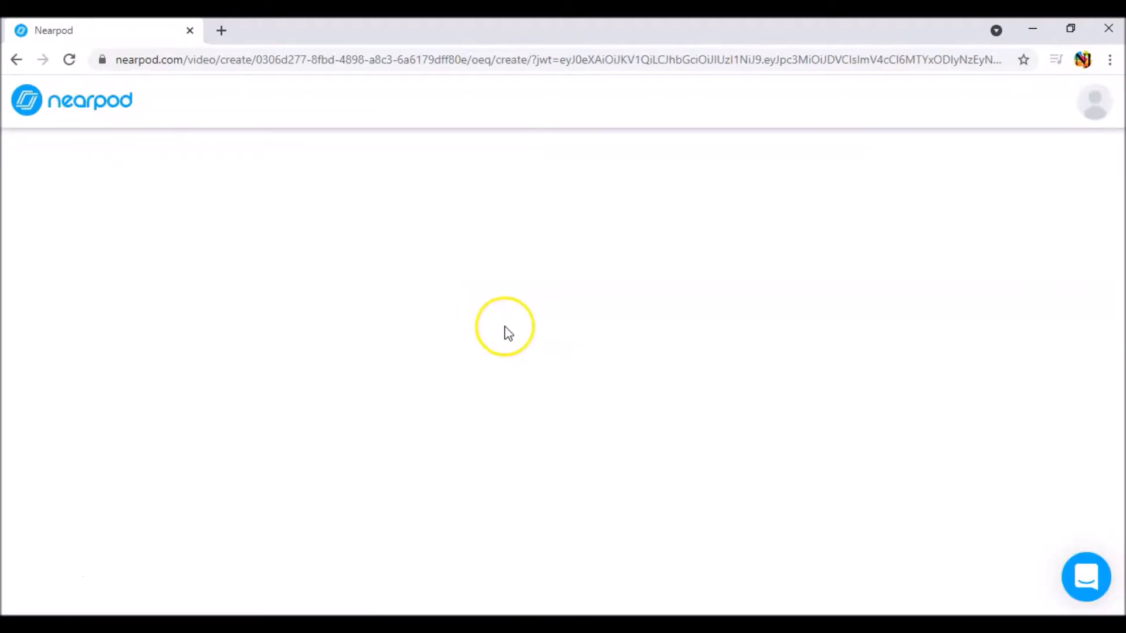
# - Enter the question "Are you enjoying the video?" and save both the question and the interactive video to the lesson
pyautogui.click(364, 247)
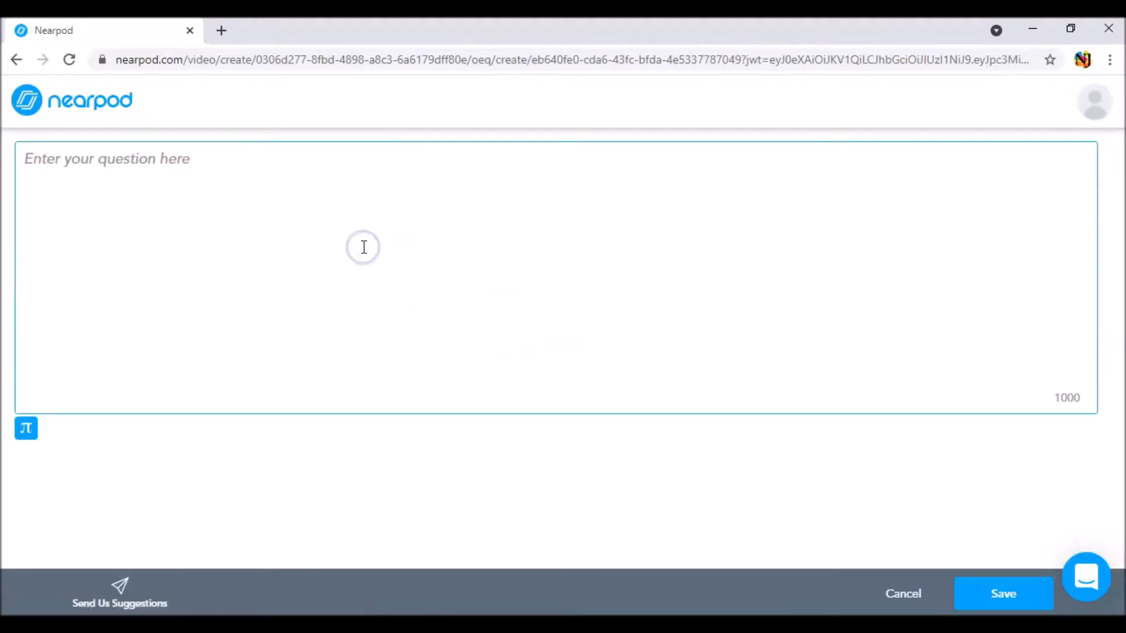
pyautogui.write('Are you joinig')
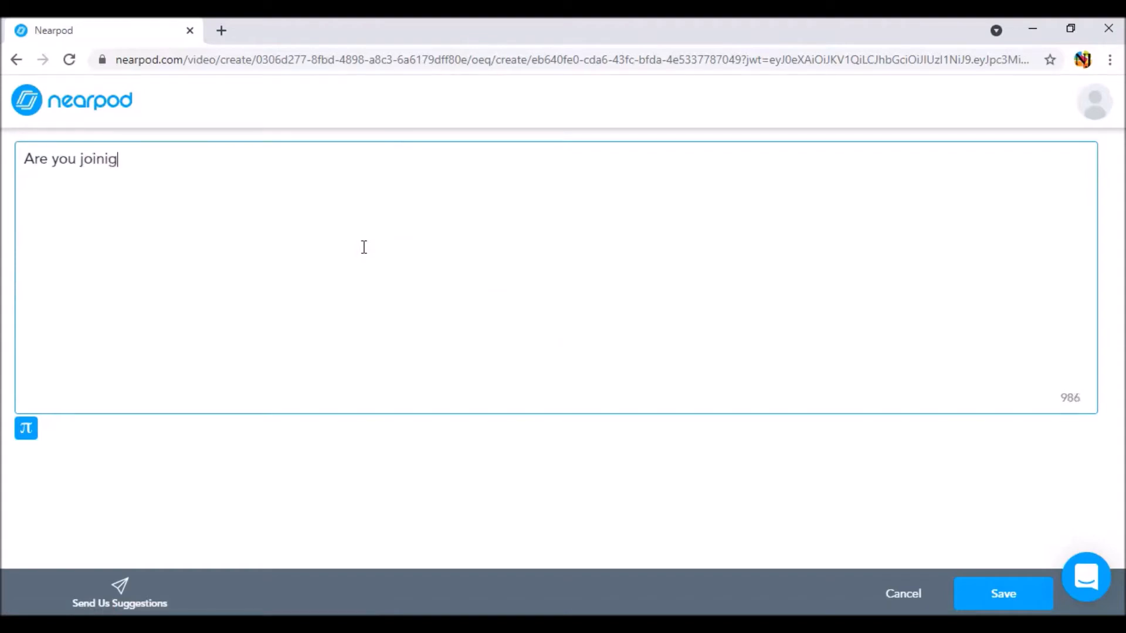
pyautogui.press('BackSpace')
pyautogui.press('BackSpace')
pyautogui.click(383, 249)
pyautogui.write('ying the video?')
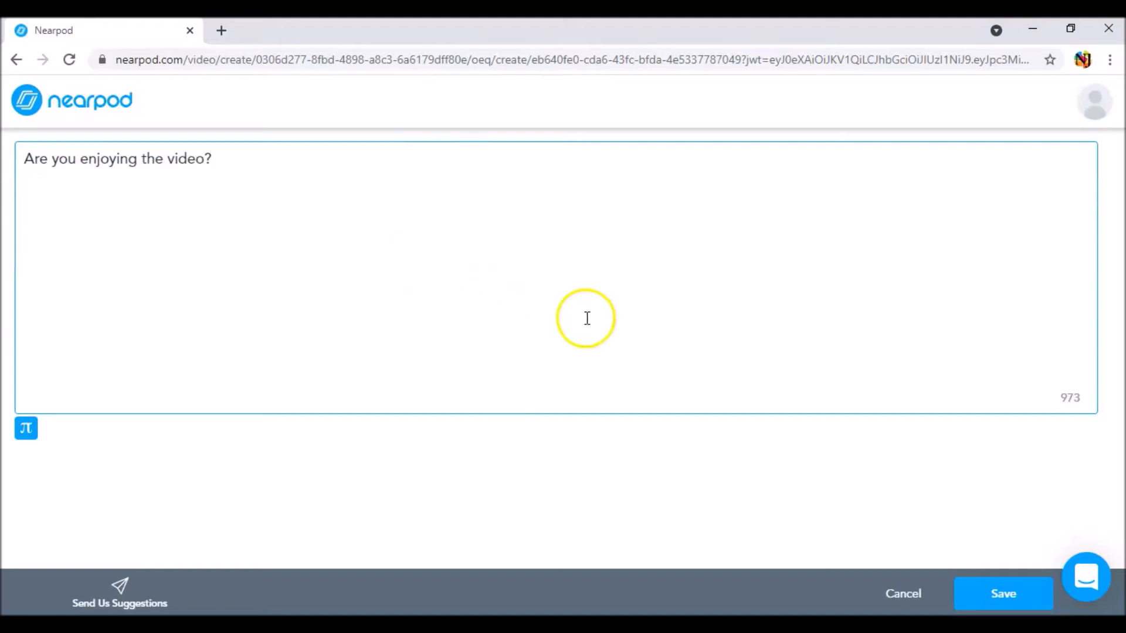
pyautogui.click(994, 596)
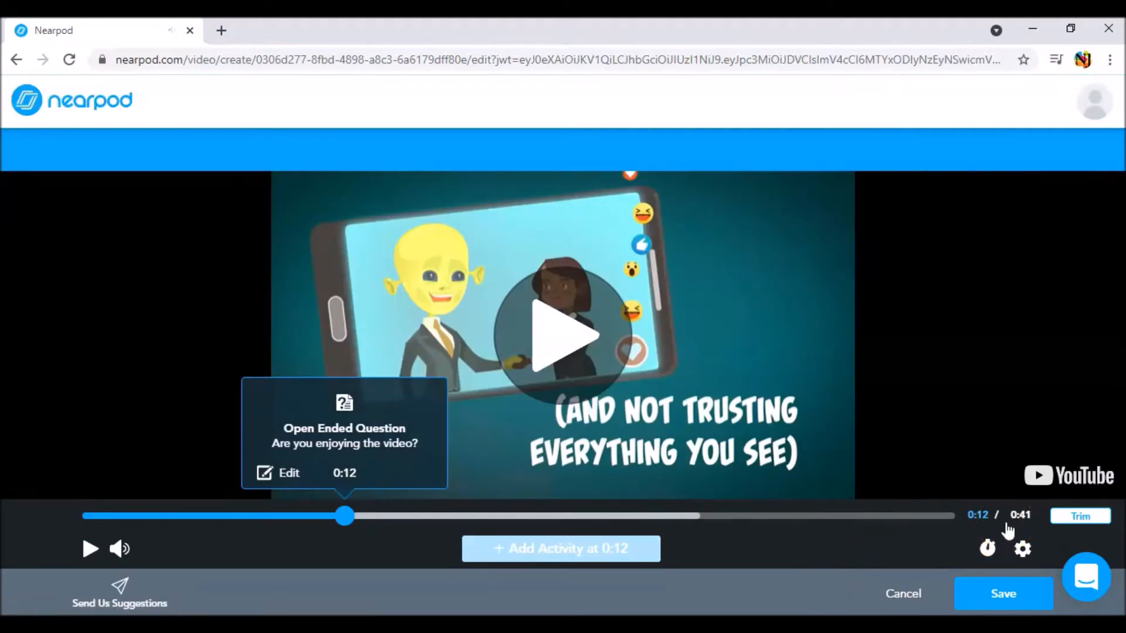
pyautogui.click(988, 587)
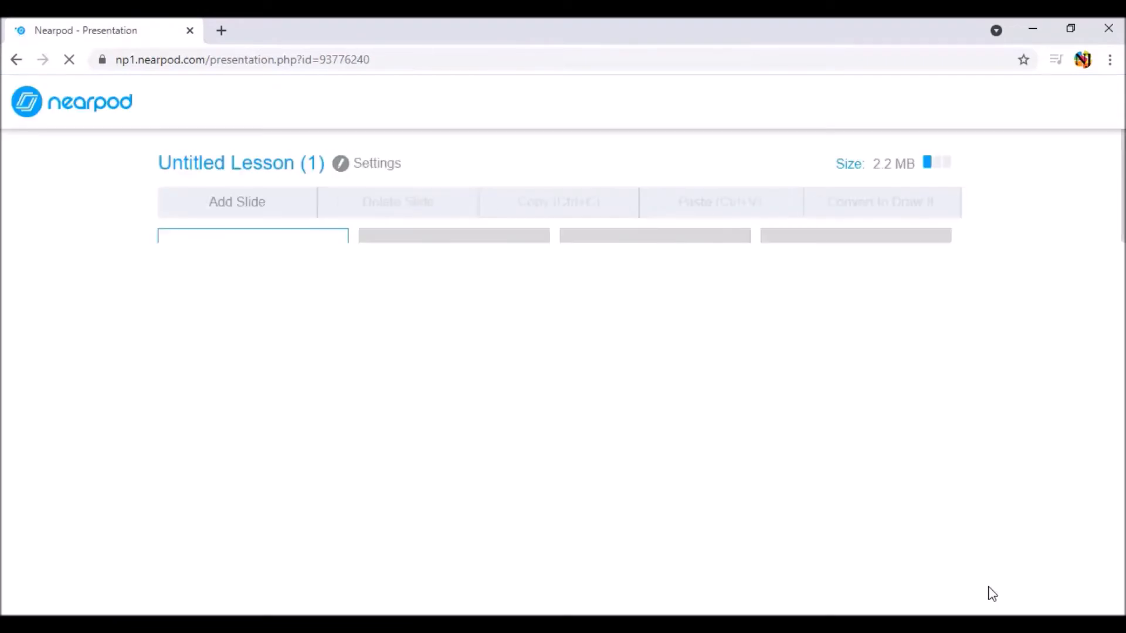
# - Start adding a Time To Climb activity after slide 17, the digital footprint slide
pyautogui.scroll(-3, 900, 540)
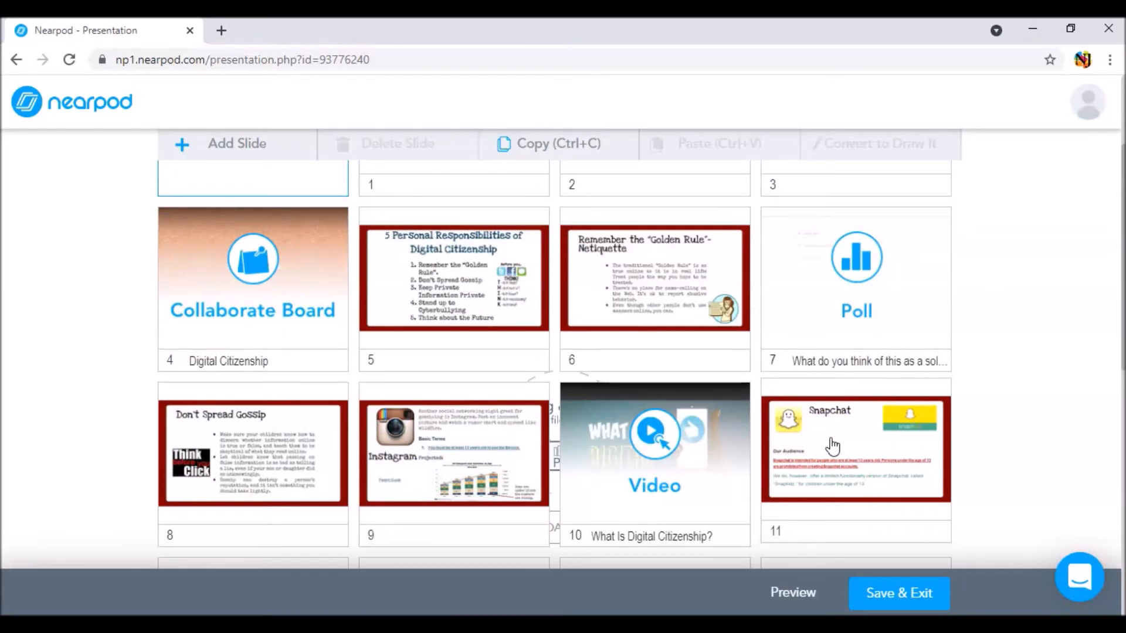
pyautogui.scroll(-8, 496, 311)
pyautogui.click(496, 310)
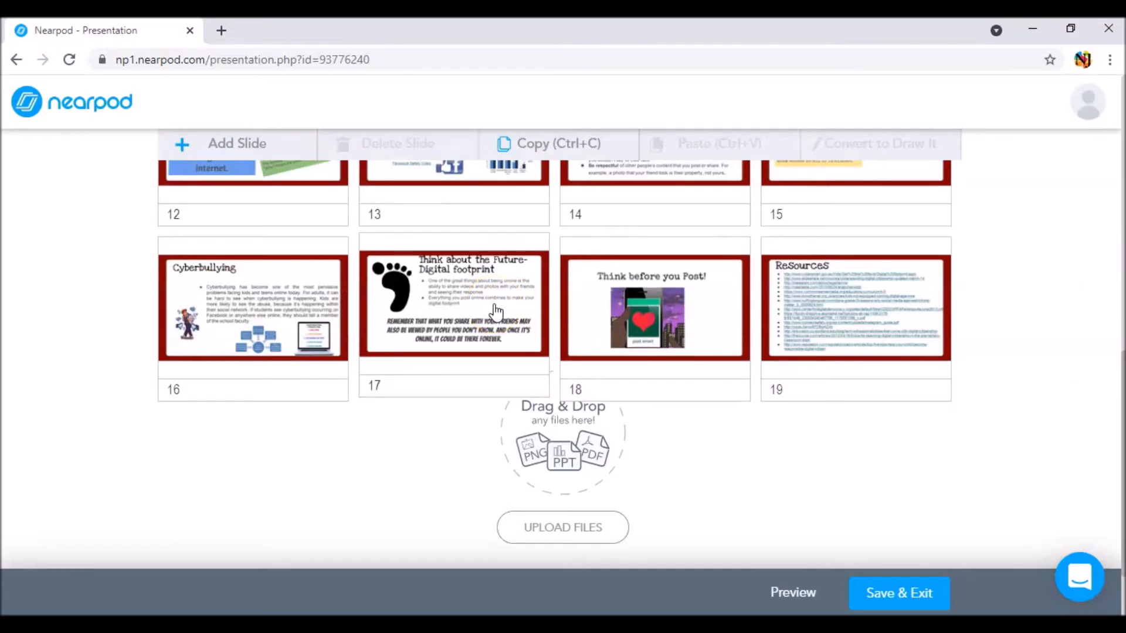
pyautogui.rightClick(497, 296)
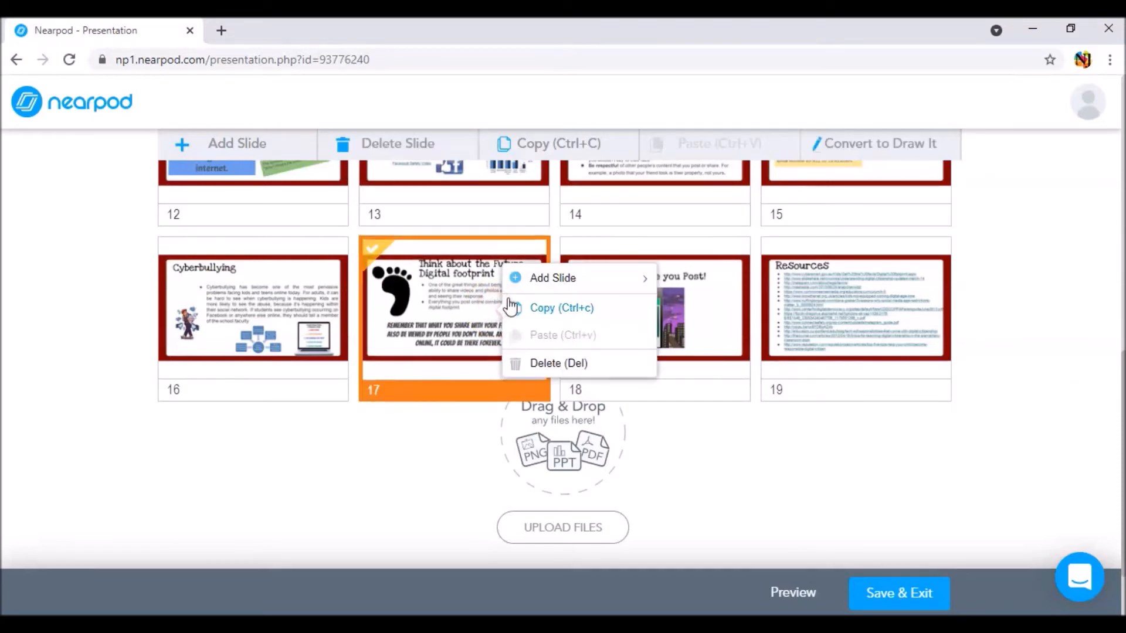
pyautogui.click(519, 283)
pyautogui.click(680, 307)
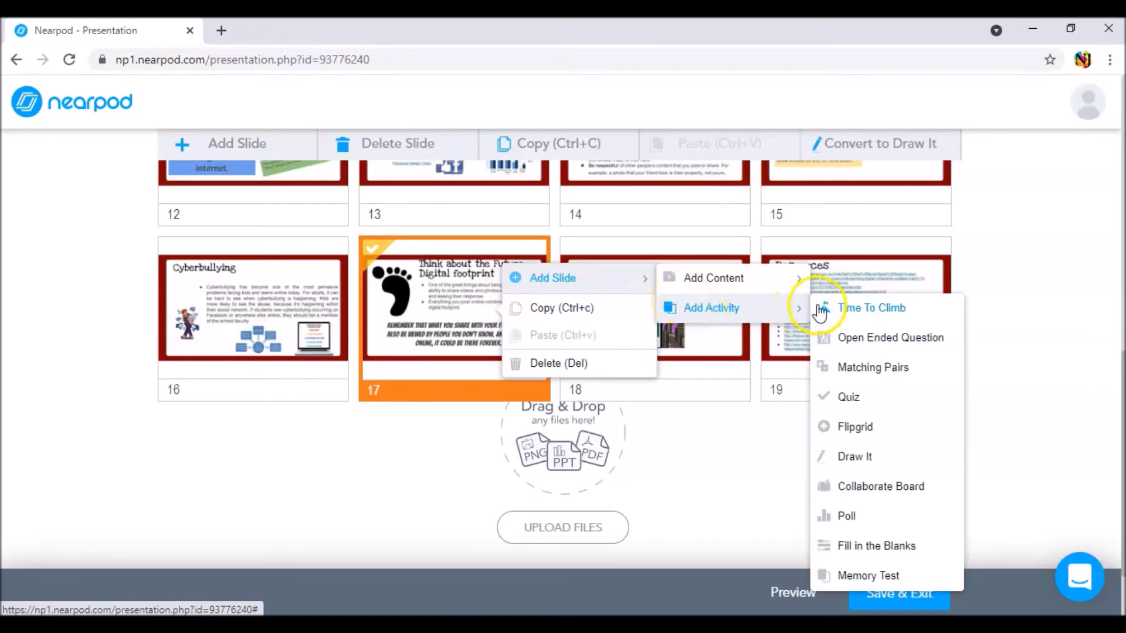
pyautogui.click(819, 311)
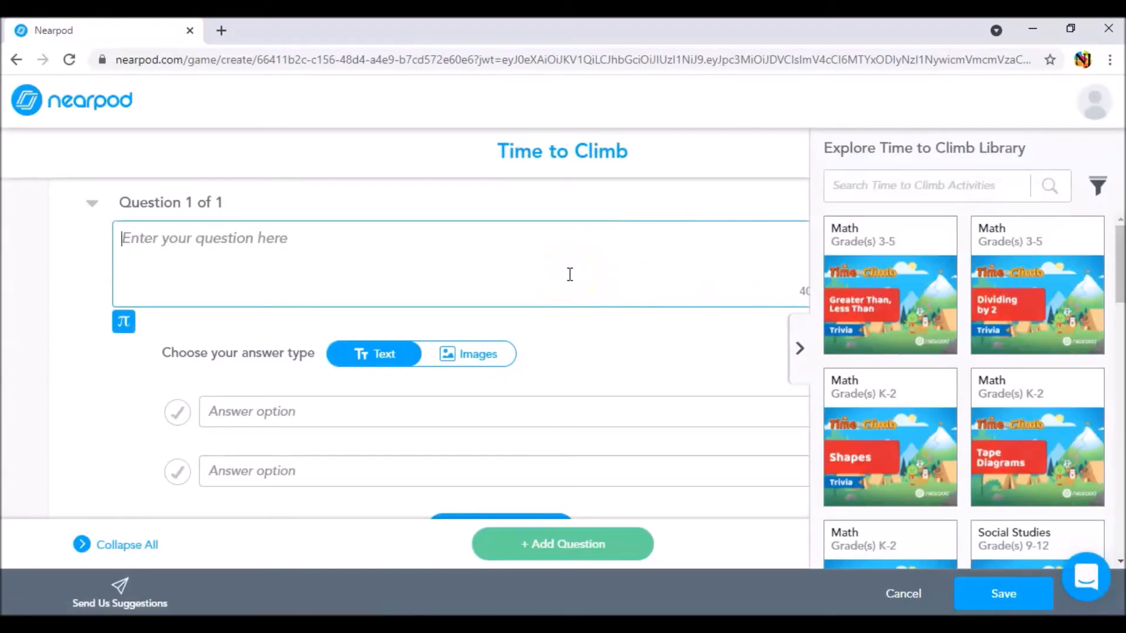
# - Enter "Which of the following is an example of good netiquette?" as the first Time to Climb question
pyautogui.click(357, 255)
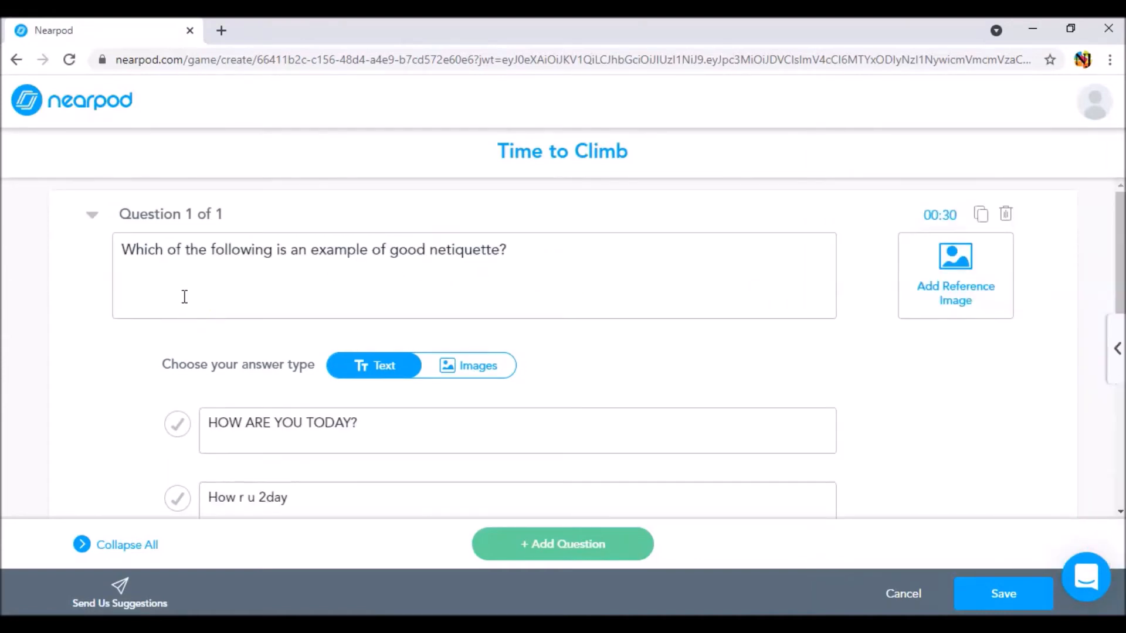
pyautogui.click(198, 290)
pyautogui.click(180, 233)
# - Enter the answers HOW ARE YOU TODAY?, How r u 2day, How are you today? and HoW aRe YoU tOdAy?, marking the third correct
pyautogui.scroll(-3, 188, 253)
pyautogui.click(260, 264)
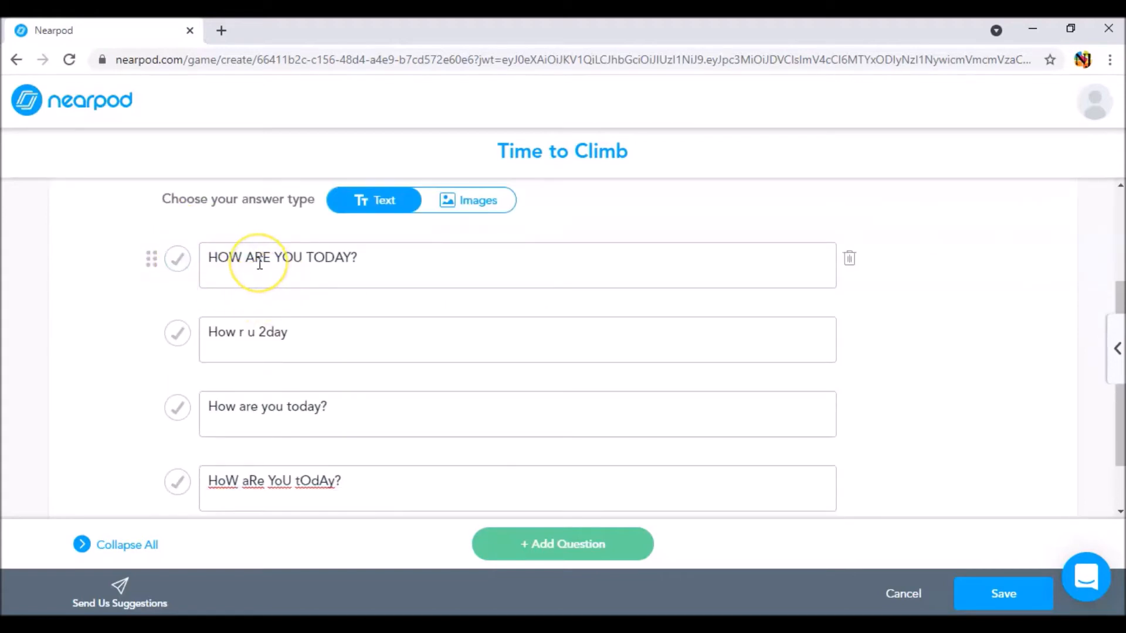
pyautogui.click(275, 322)
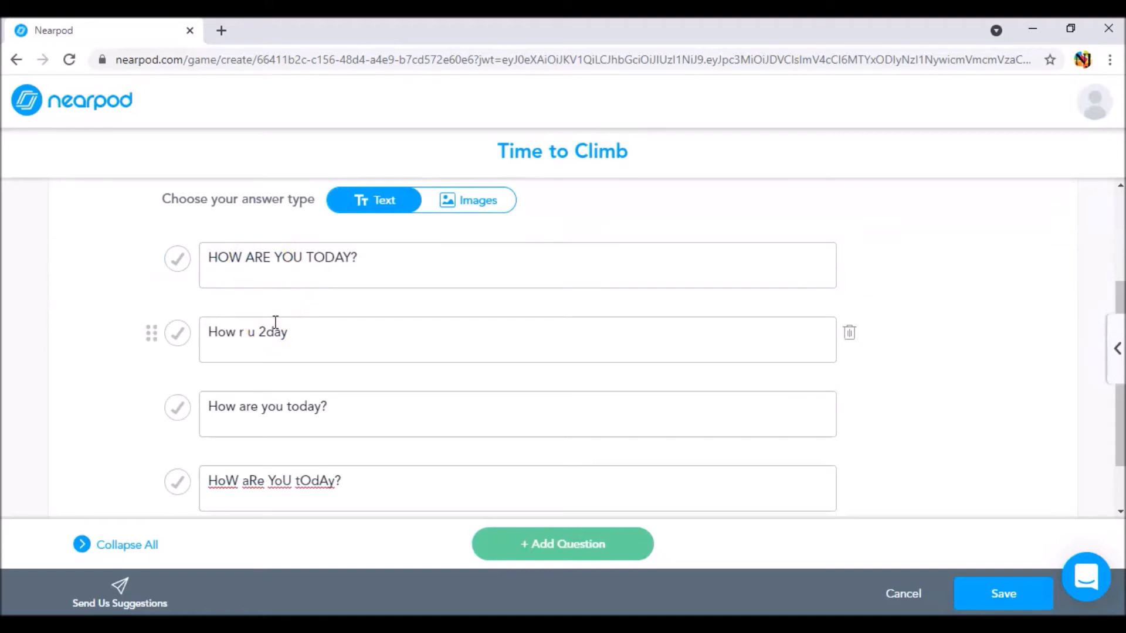
pyautogui.click(293, 379)
pyautogui.click(182, 410)
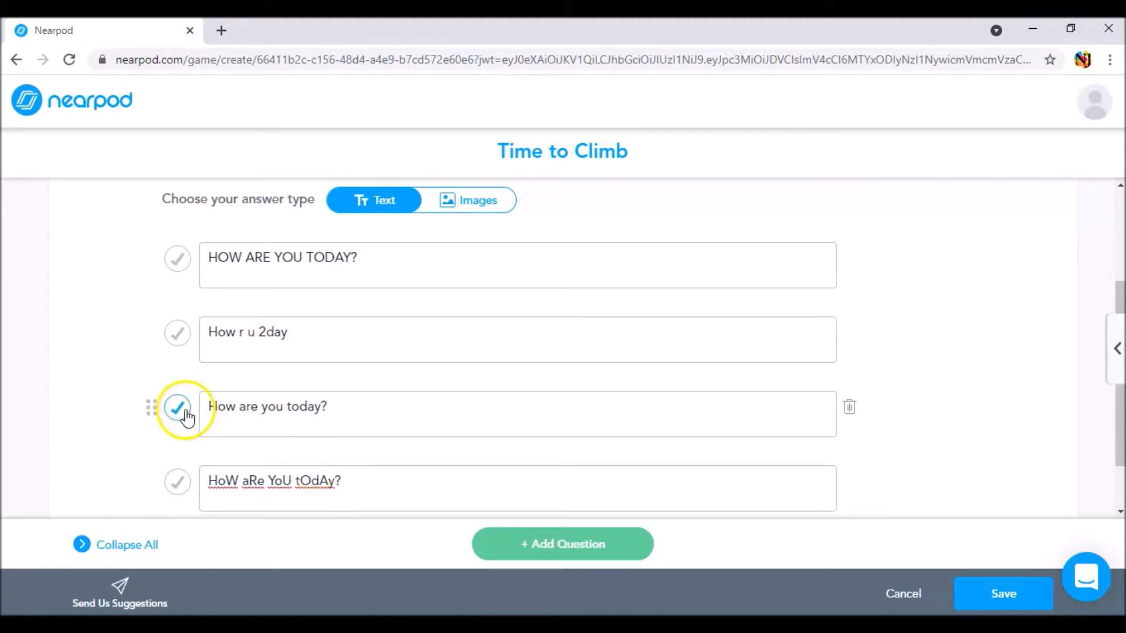
pyautogui.click(179, 413)
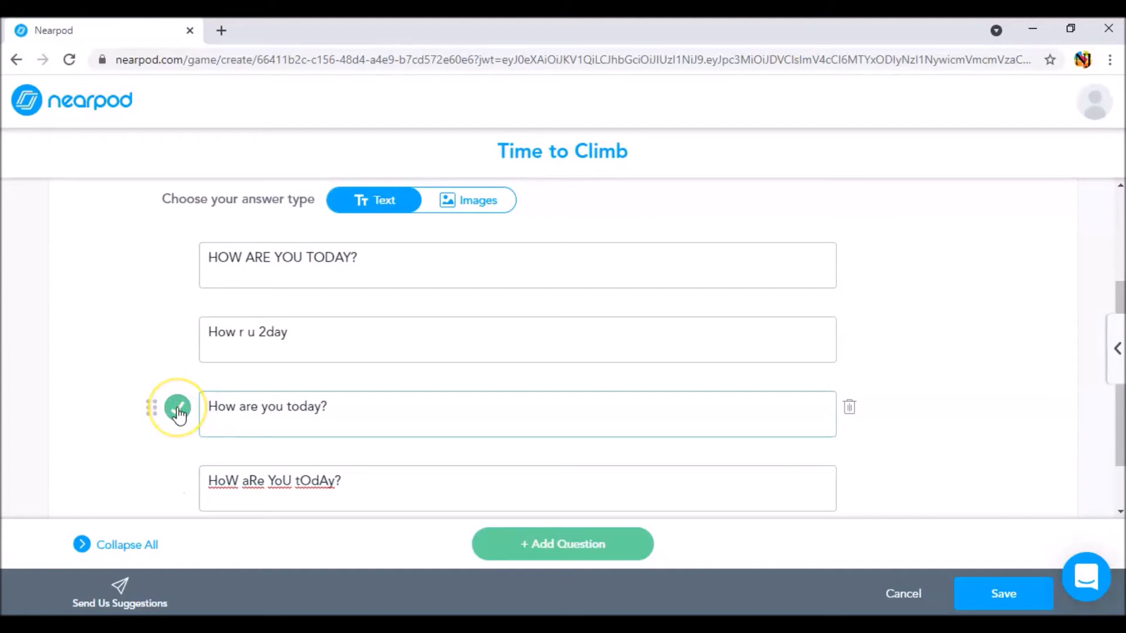
pyautogui.scroll(-1, 177, 414)
pyautogui.click(224, 409)
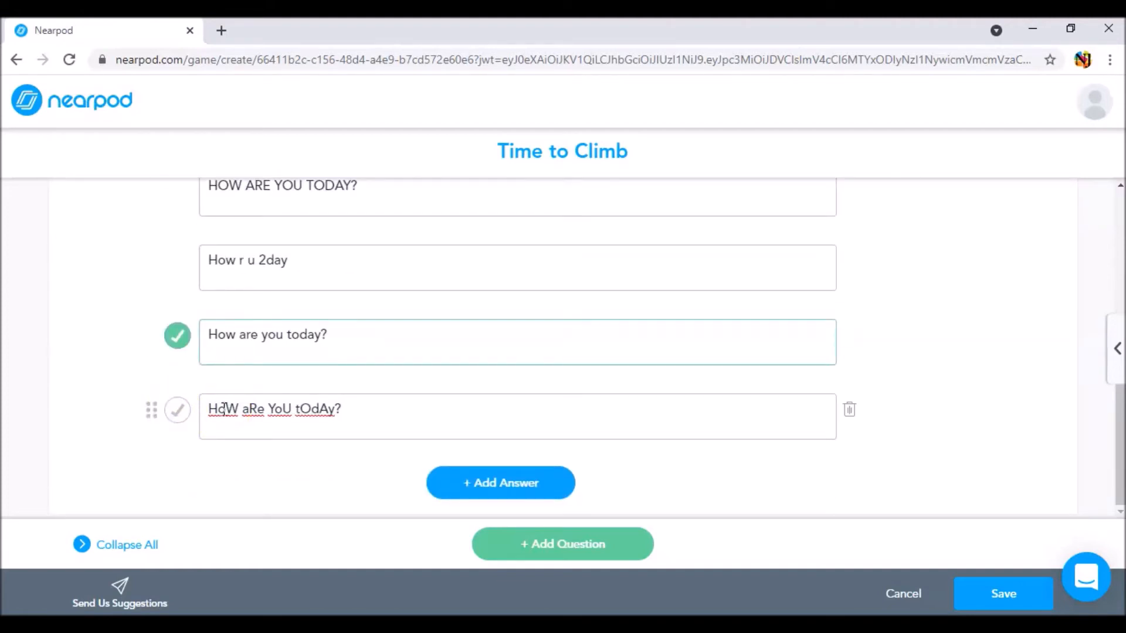
# - Try to add a fifth answer option to the netiquette question
pyautogui.click(461, 502)
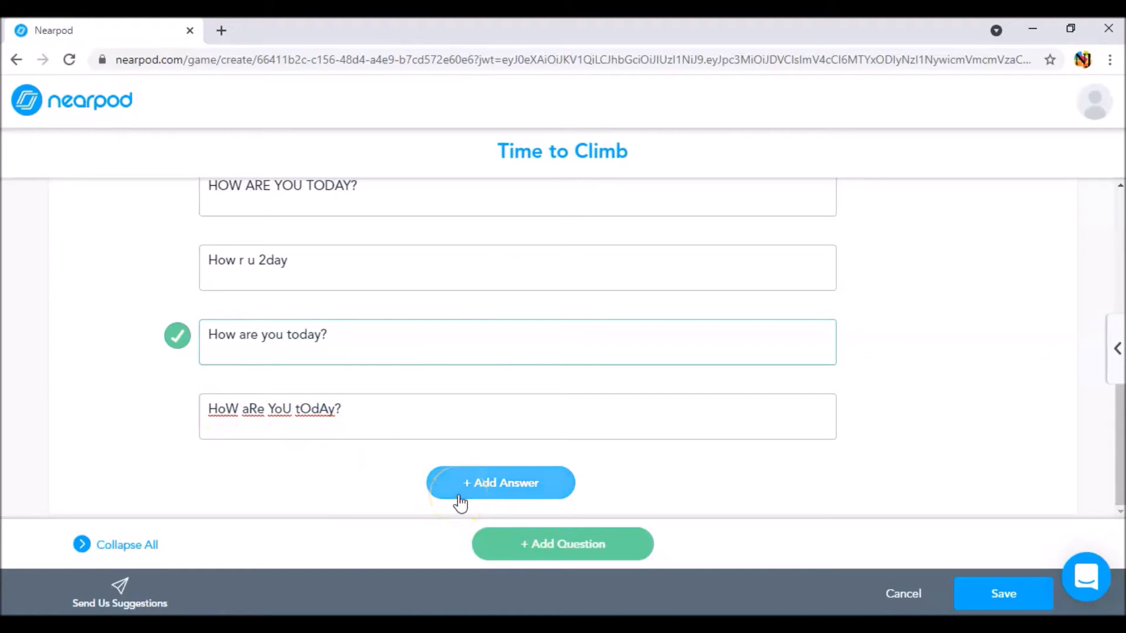
pyautogui.click(460, 497)
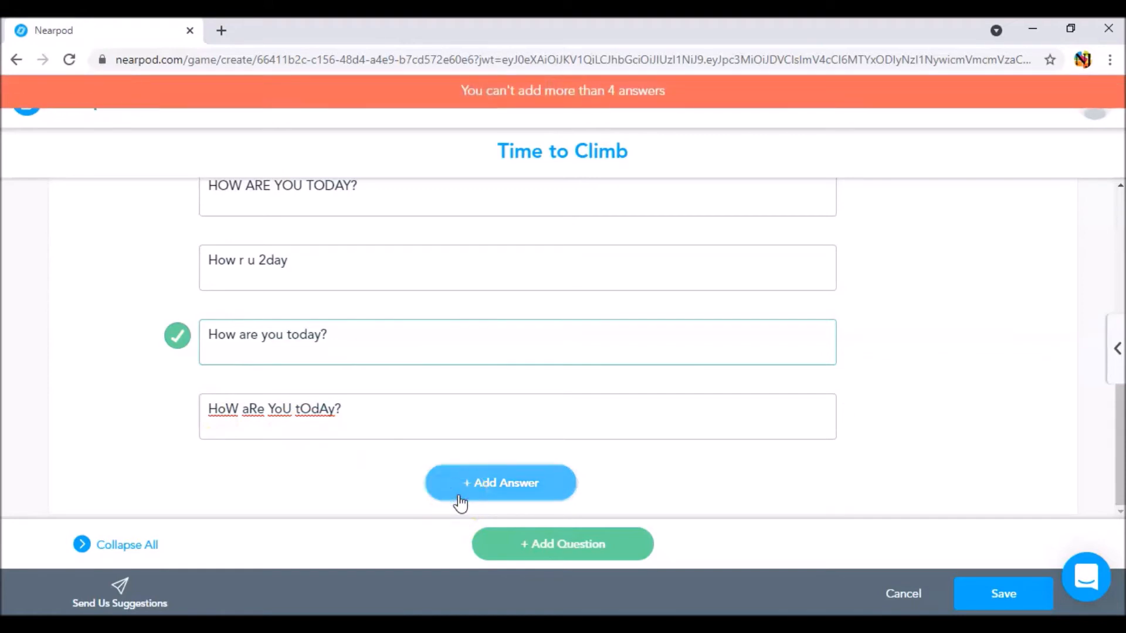
pyautogui.click(515, 498)
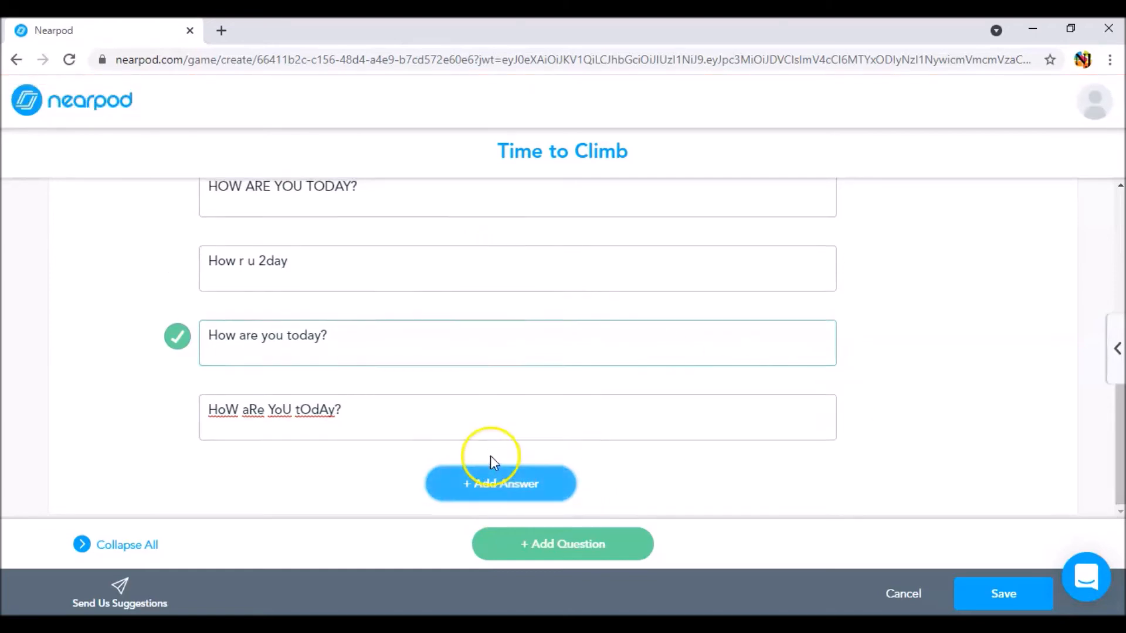
# - Review the netiquette question's answers, time limit and duplicate option
pyautogui.scroll(1, 491, 455)
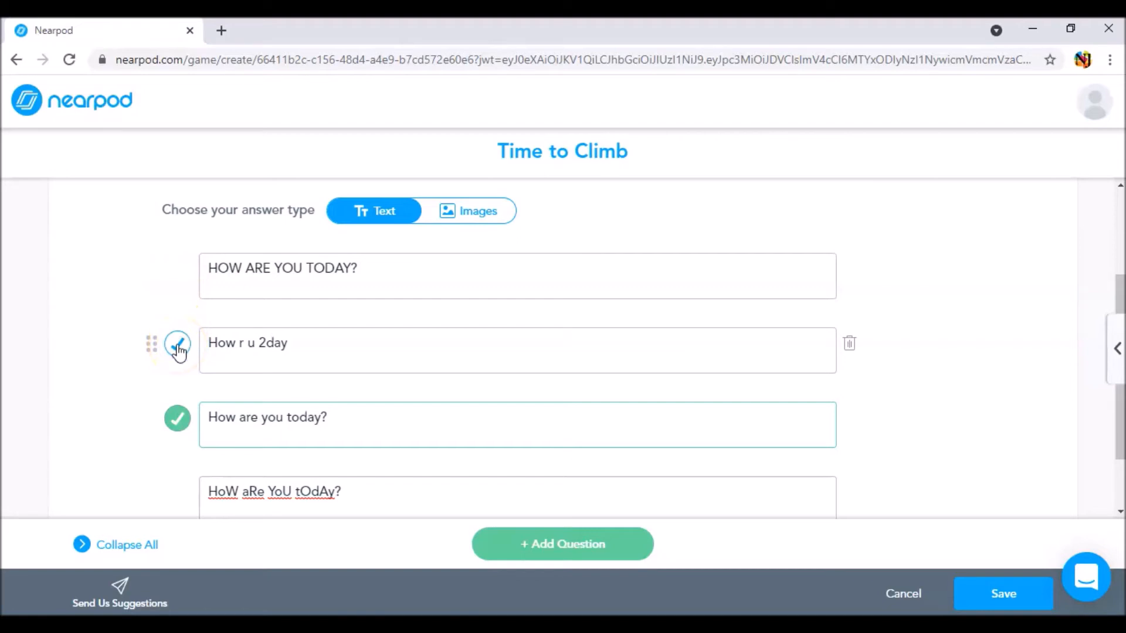
pyautogui.scroll(3, 223, 343)
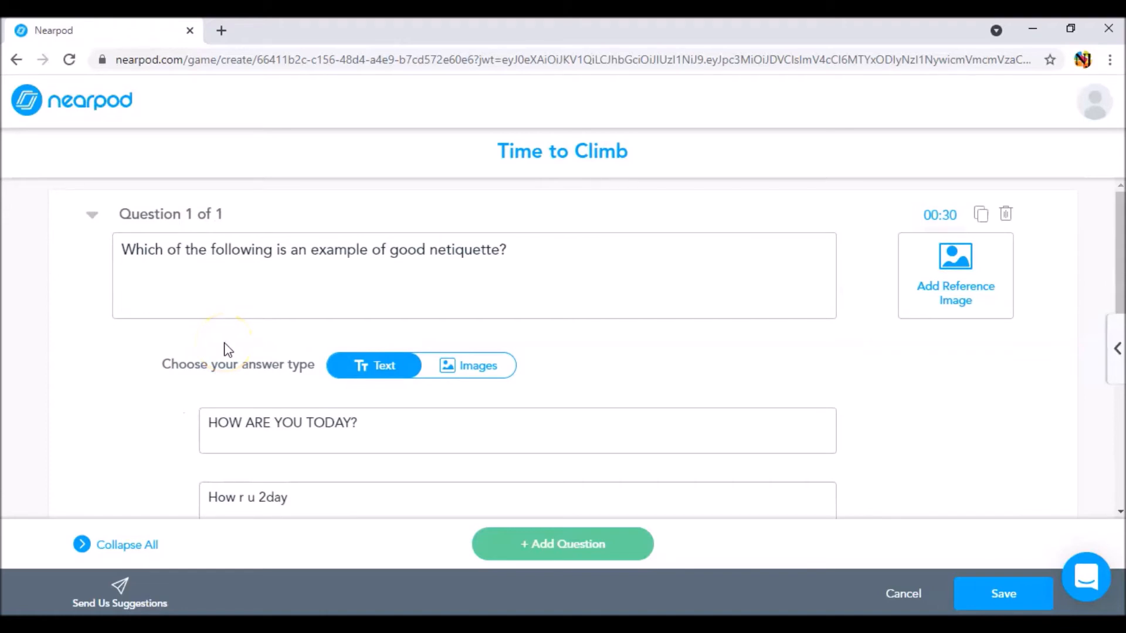
pyautogui.click(227, 398)
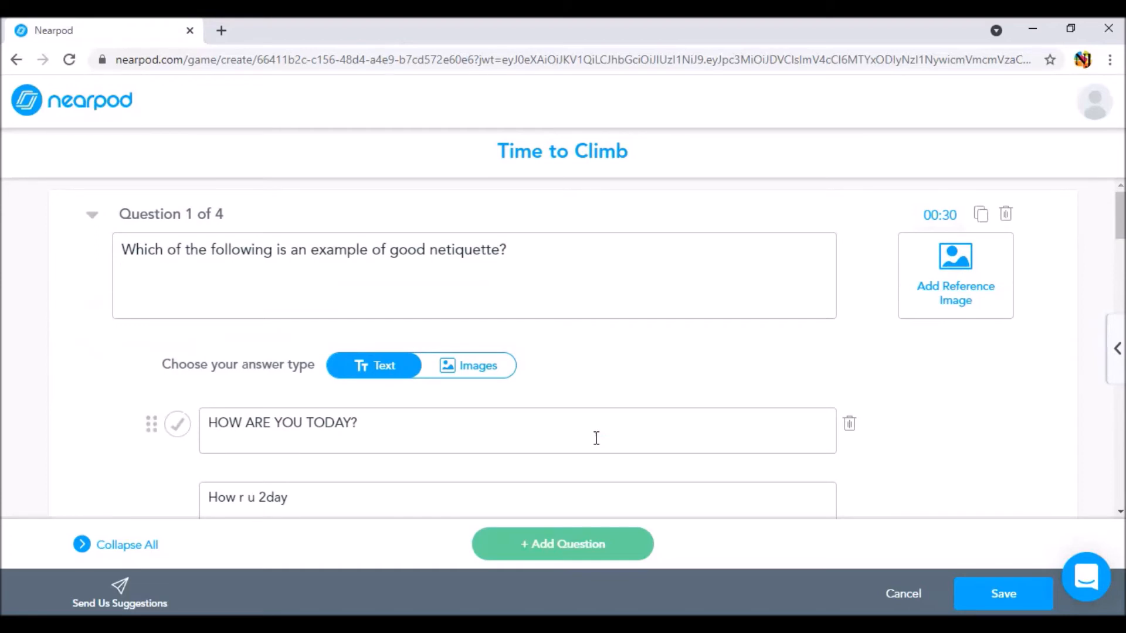
pyautogui.click(676, 422)
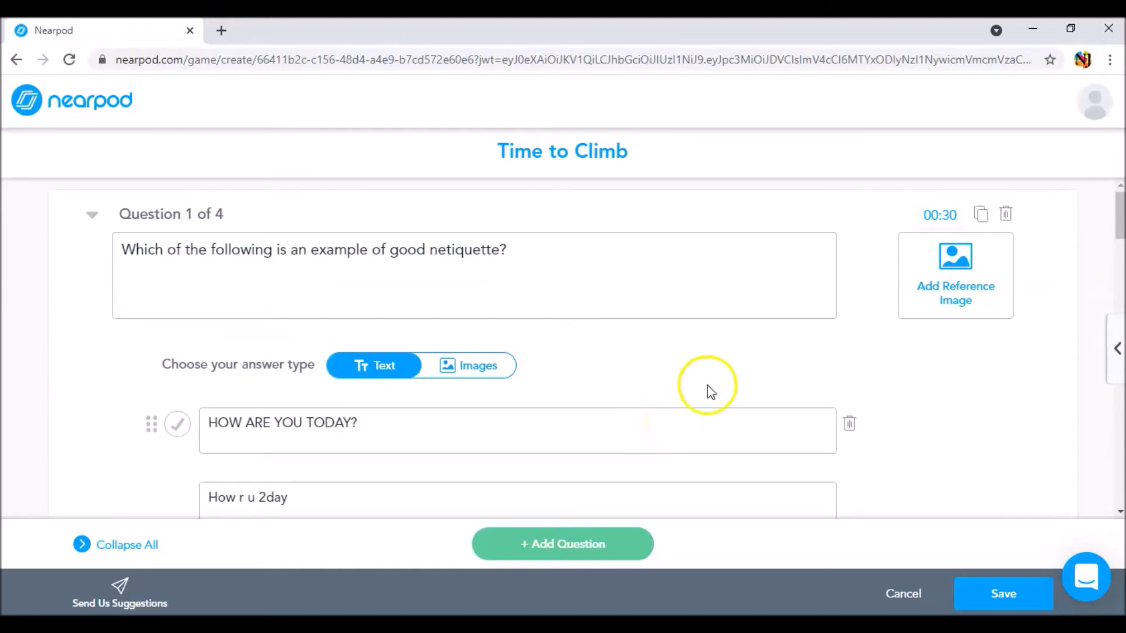
pyautogui.click(939, 222)
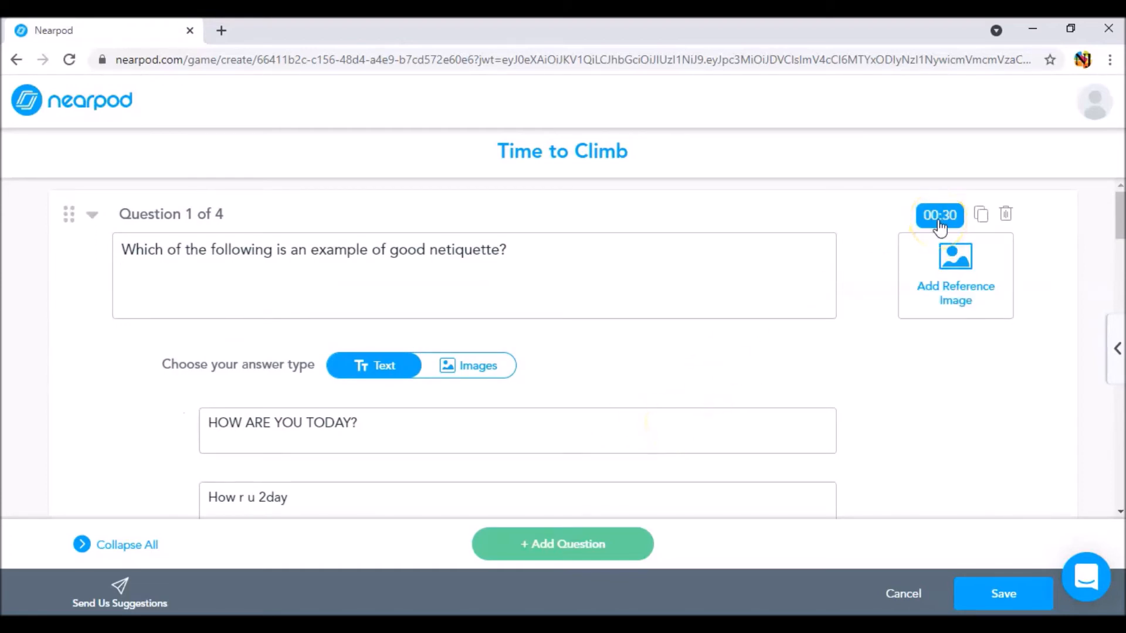
pyautogui.click(984, 220)
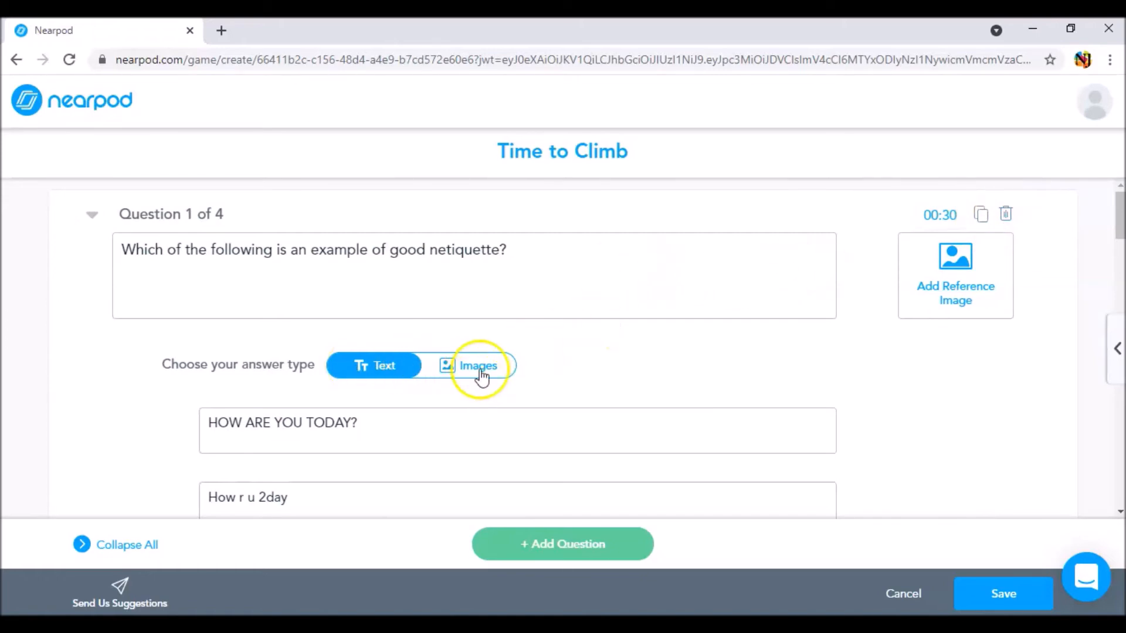
# - Check the remaining Time to Climb questions down to the last one and save the four-question activity to the lesson
pyautogui.scroll(-20, 452, 340)
pyautogui.scroll(-3, 452, 343)
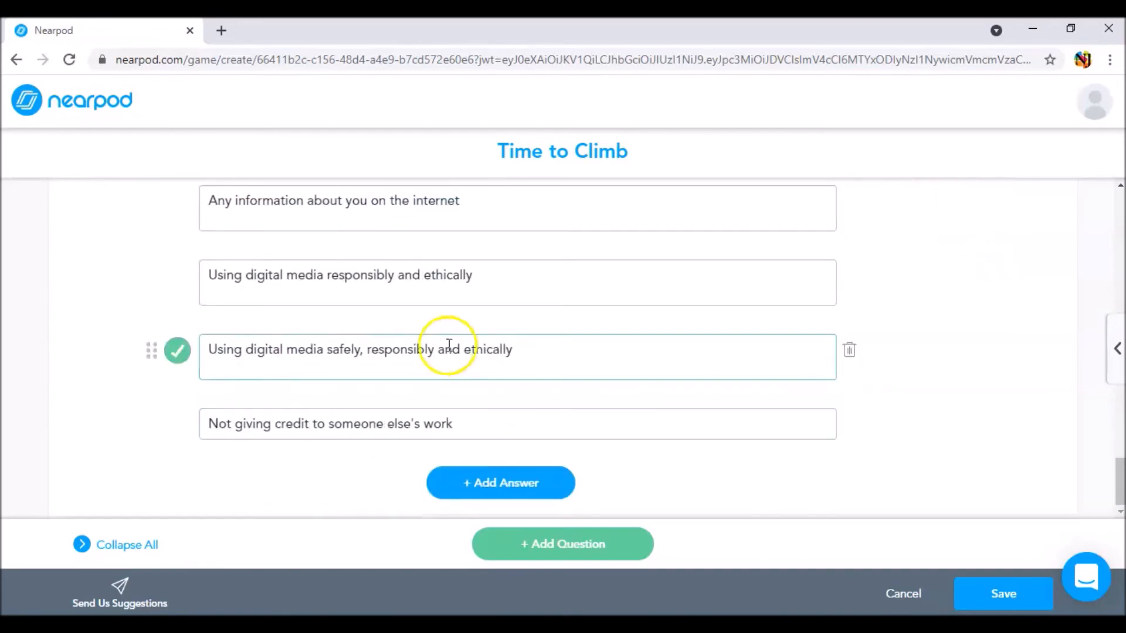
pyautogui.click(1014, 607)
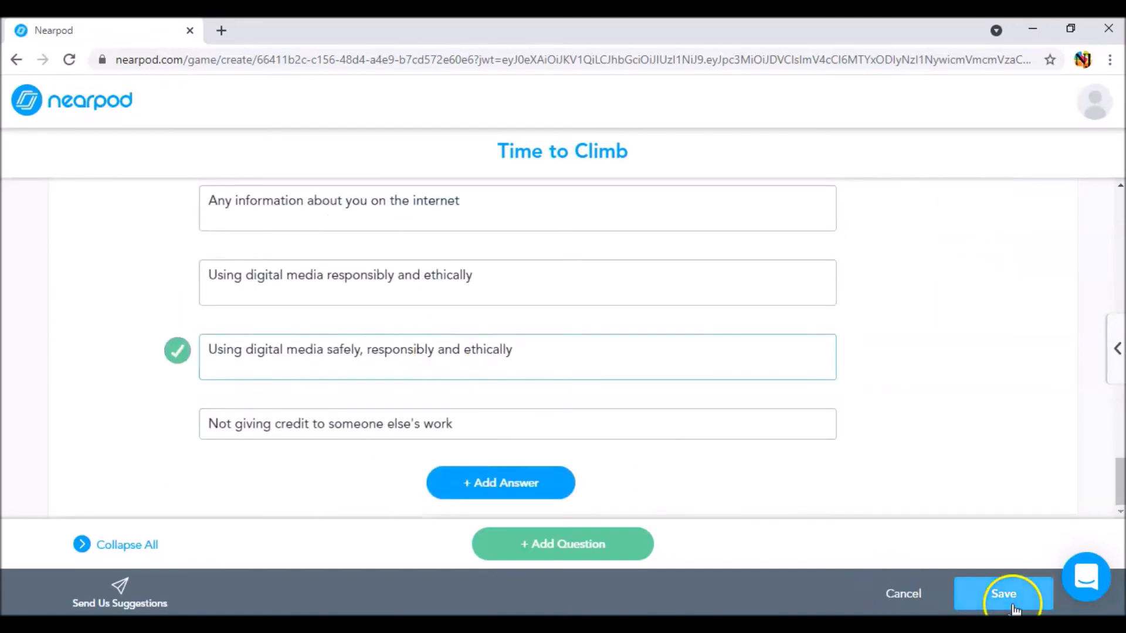
pyautogui.click(833, 475)
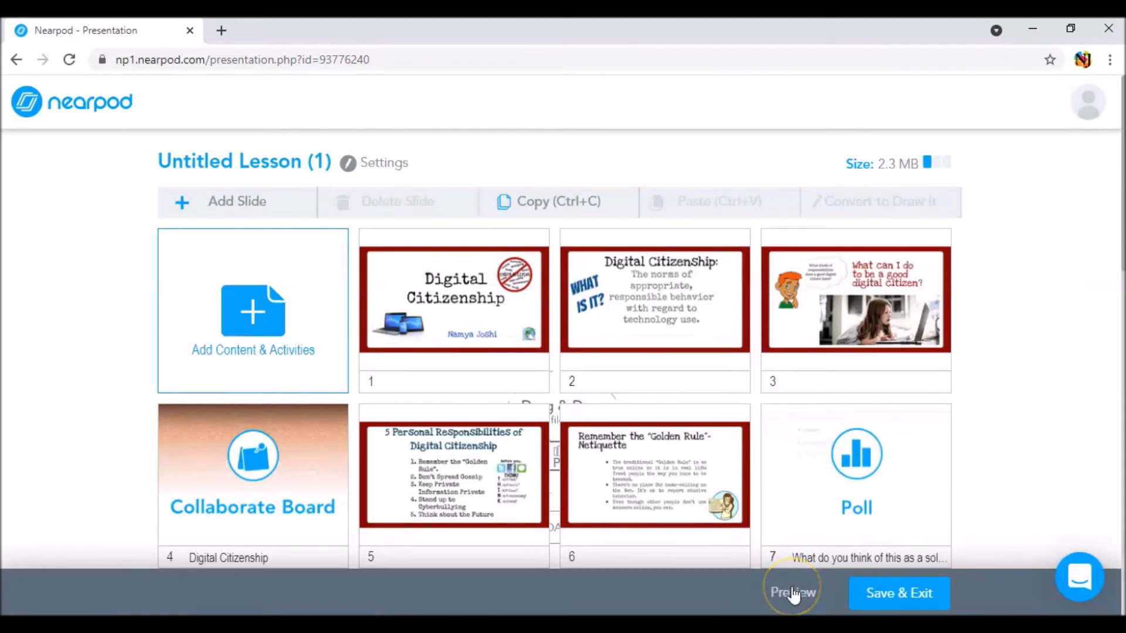
# - Open the lesson's details and name the lesson DigCit
pyautogui.tripleClick(223, 161)
pyautogui.click(377, 165)
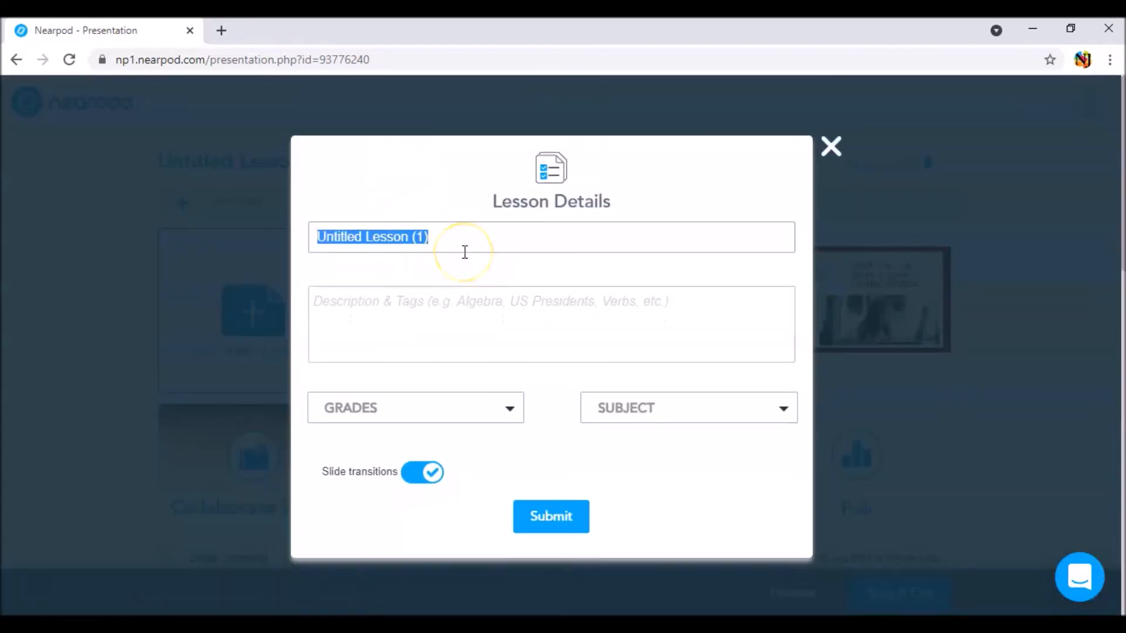
pyautogui.write('DigCit')
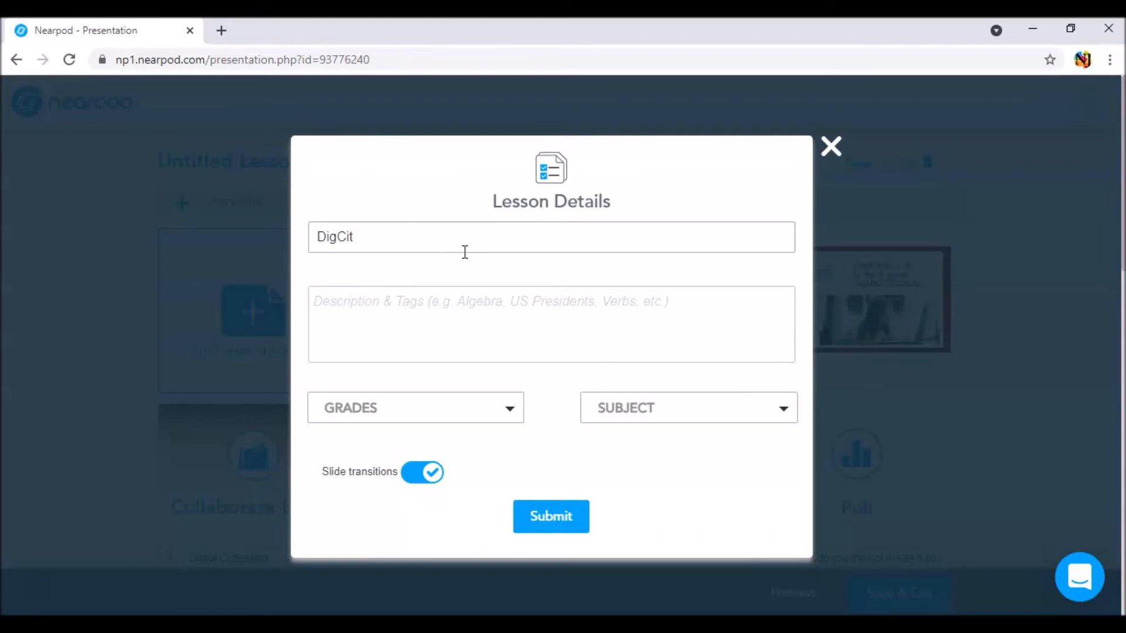
# - Enter "It is all about Digital Citizenship" as the lesson description
pyautogui.click(438, 305)
pyautogui.write('It')
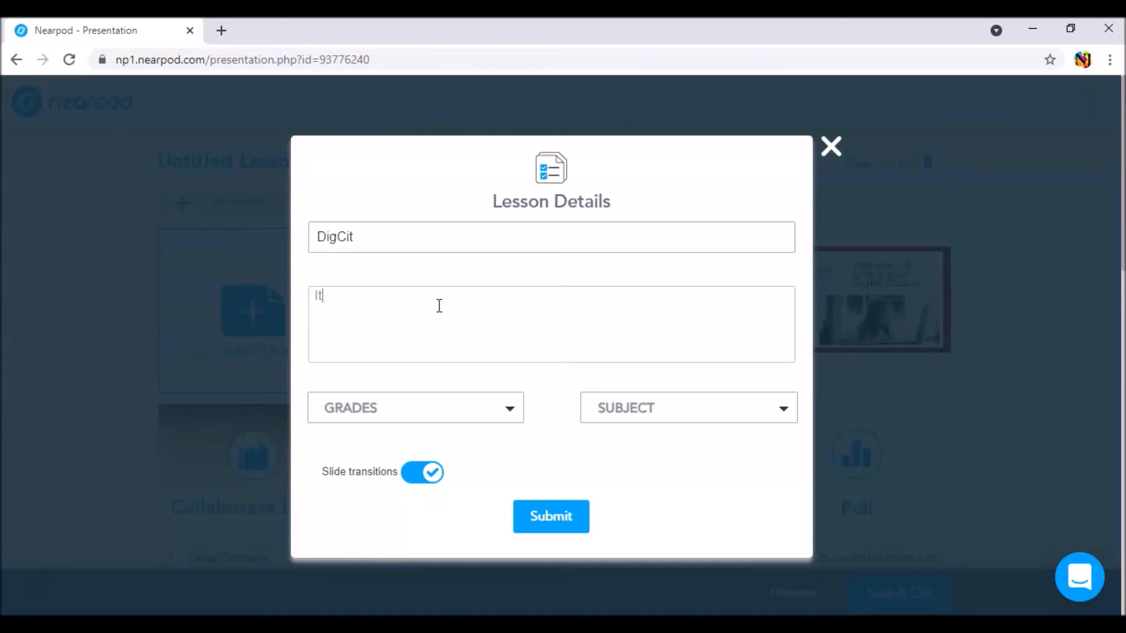
pyautogui.write(' is all abou')
pyautogui.write('t ')
pyautogui.write('digitu')
pyautogui.press('BackSpace')
pyautogui.press('BackSpace')
pyautogui.press('BackSpace')
pyautogui.press('BackSpace')
pyautogui.press('BackSpace')
pyautogui.write('Digital')
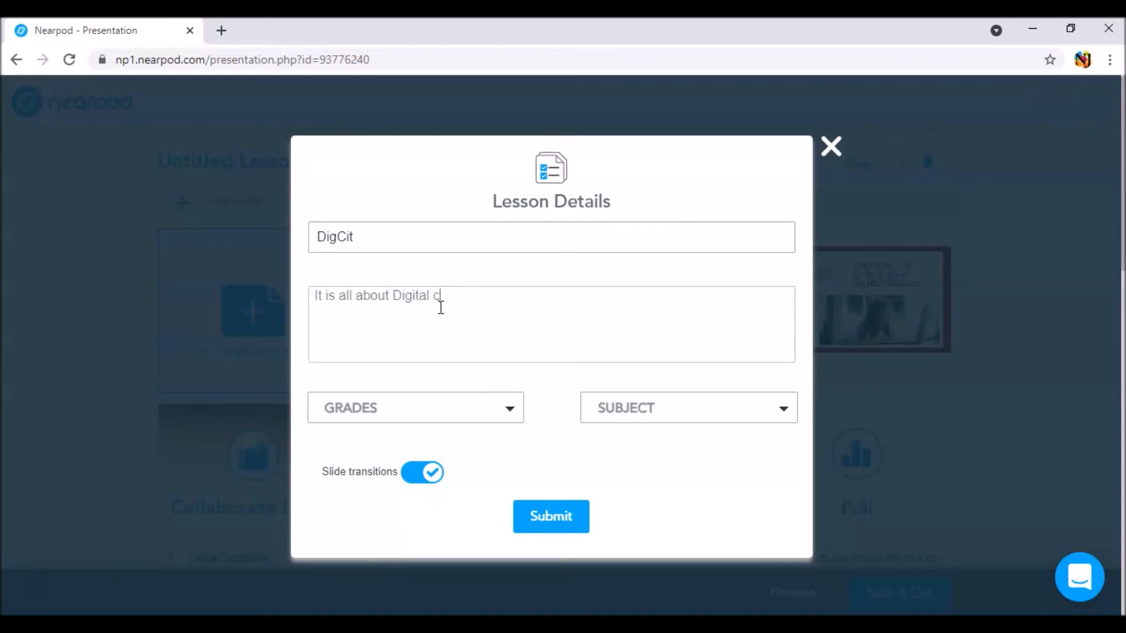
pyautogui.write(' Citizenship')
# - Assign the lesson to the 6th, 7th, 8th, 9th and 10th grades
pyautogui.click(405, 416)
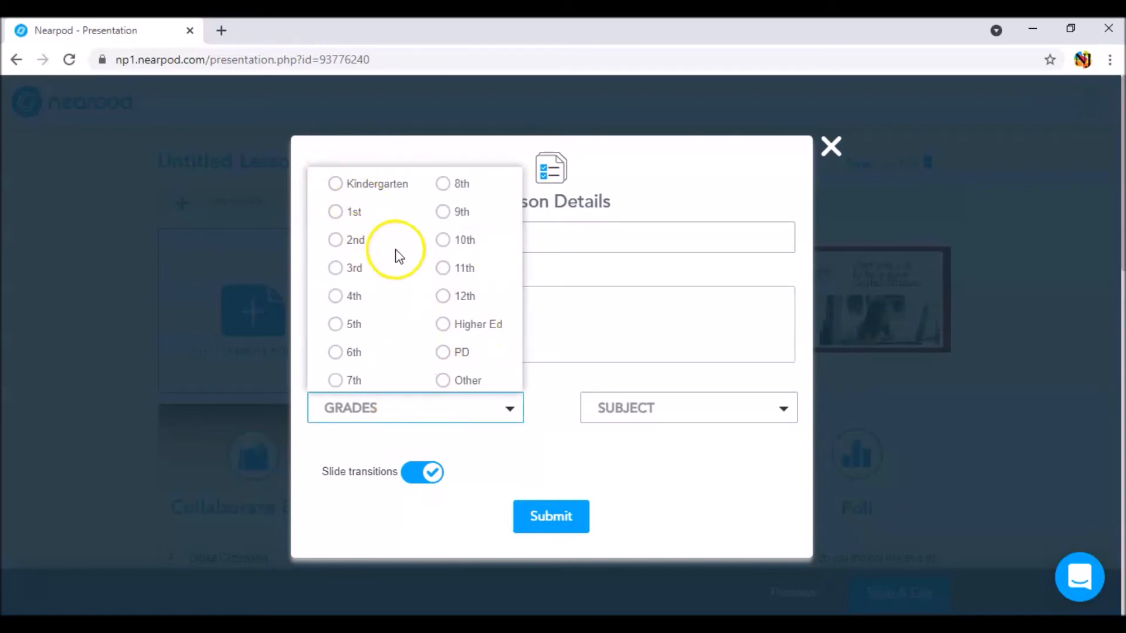
pyautogui.click(341, 353)
pyautogui.click(337, 381)
pyautogui.click(444, 184)
pyautogui.click(444, 212)
pyautogui.click(449, 241)
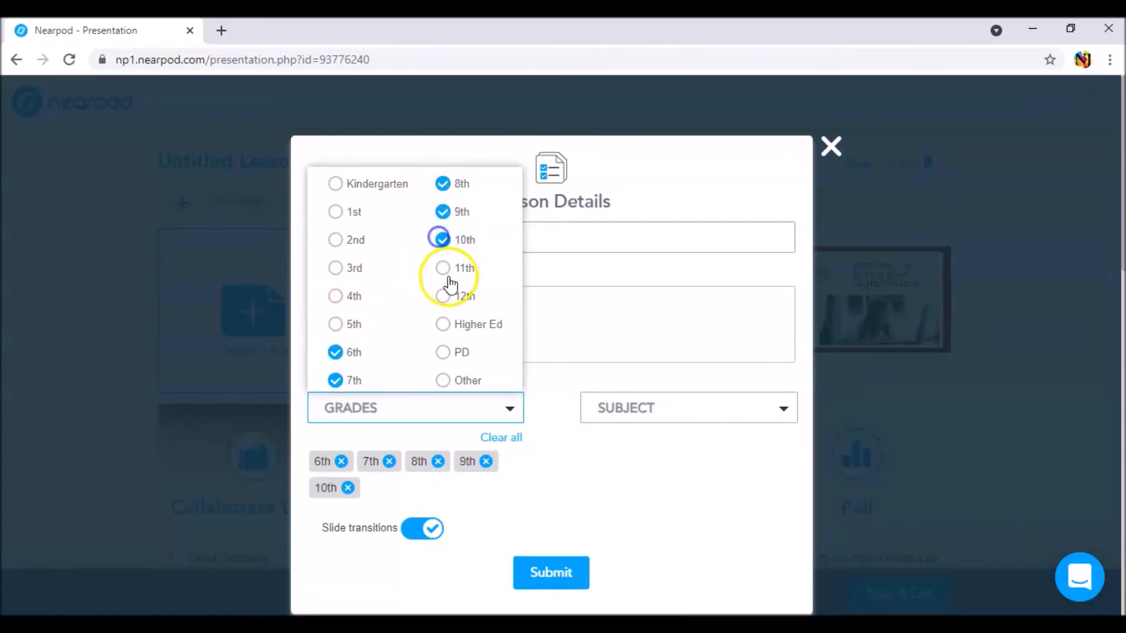
pyautogui.click(528, 478)
# - Set the lesson's subject to Life Skills and submit the lesson details
pyautogui.click(657, 407)
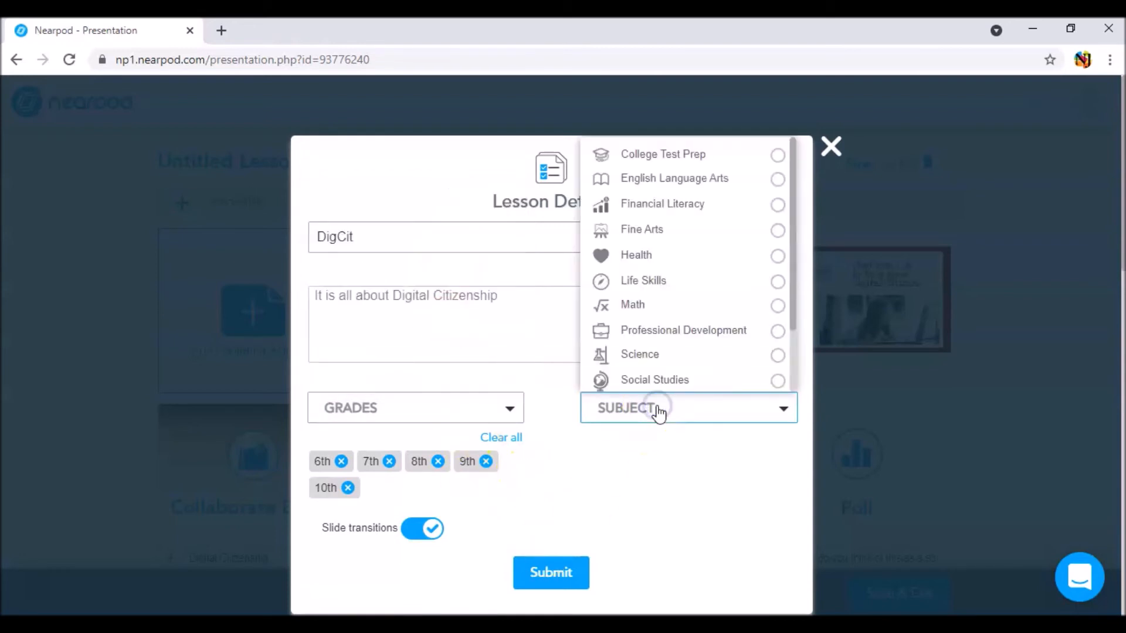
pyautogui.scroll(-2, 719, 337)
pyautogui.scroll(2, 727, 327)
pyautogui.scroll(-2, 726, 326)
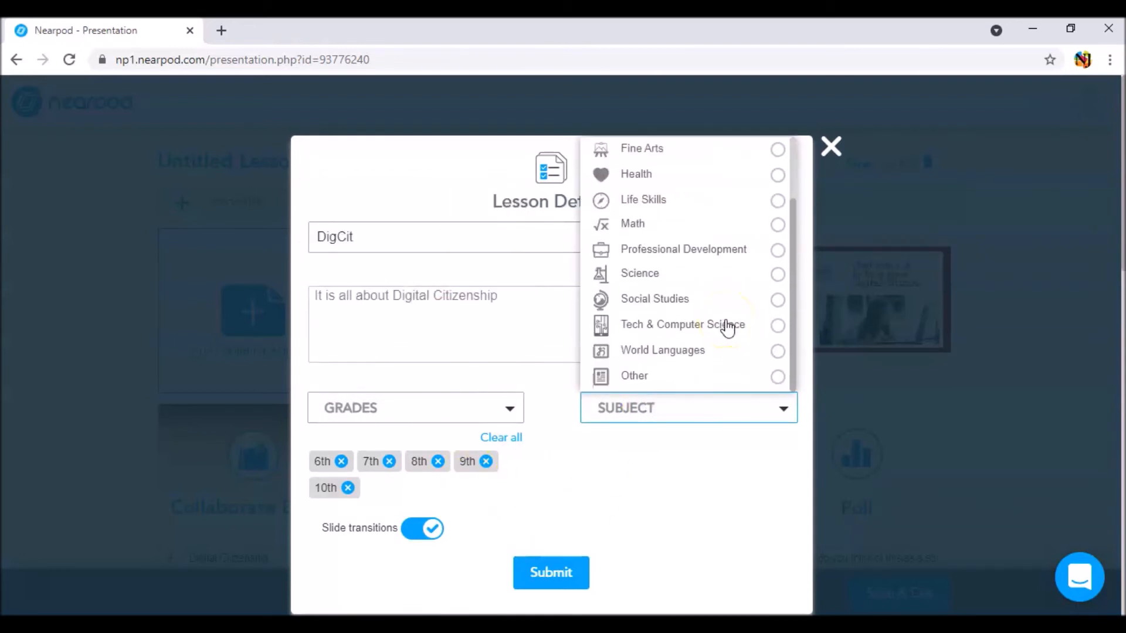
pyautogui.scroll(2, 701, 369)
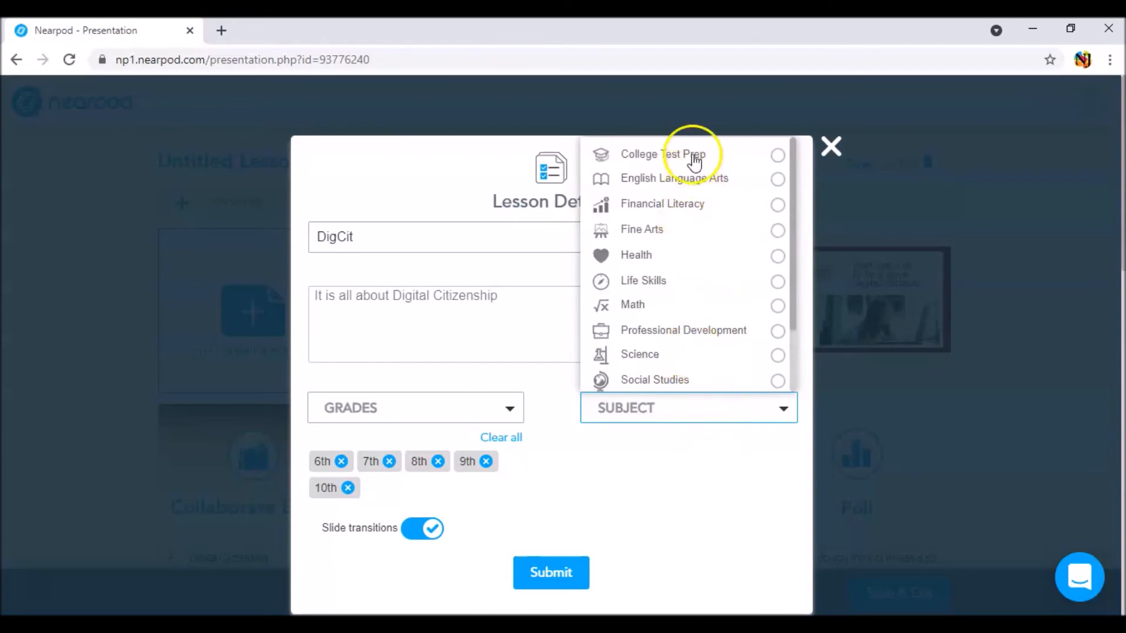
pyautogui.click(652, 284)
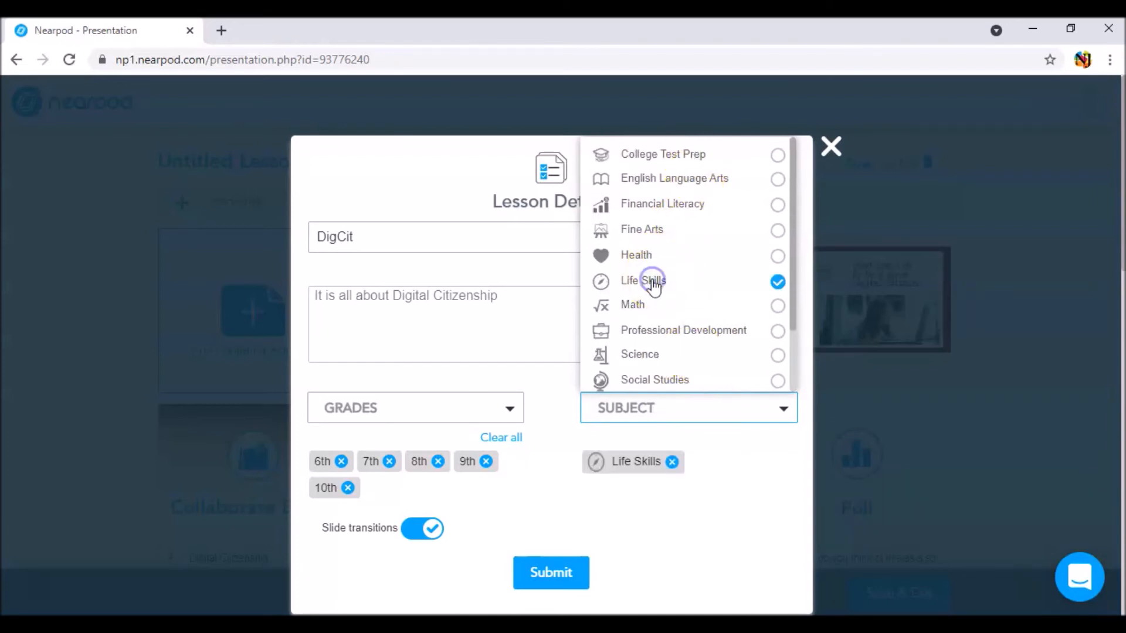
pyautogui.click(549, 581)
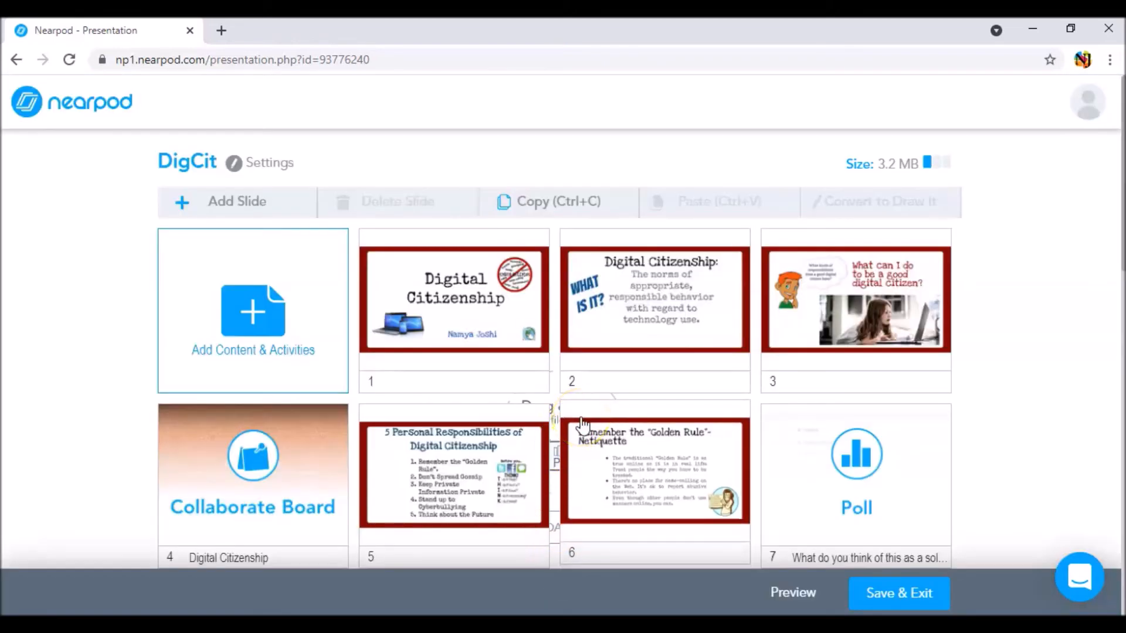
# - Return to the My Lessons library and save the changes to the DigCit lesson
pyautogui.click(15, 64)
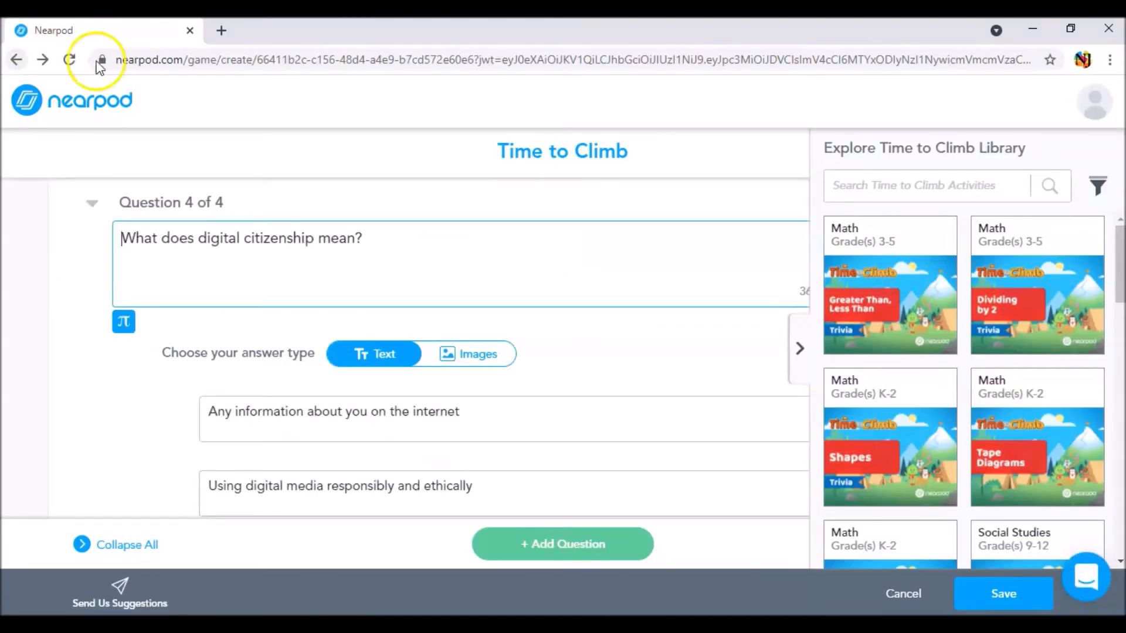
pyautogui.click(15, 63)
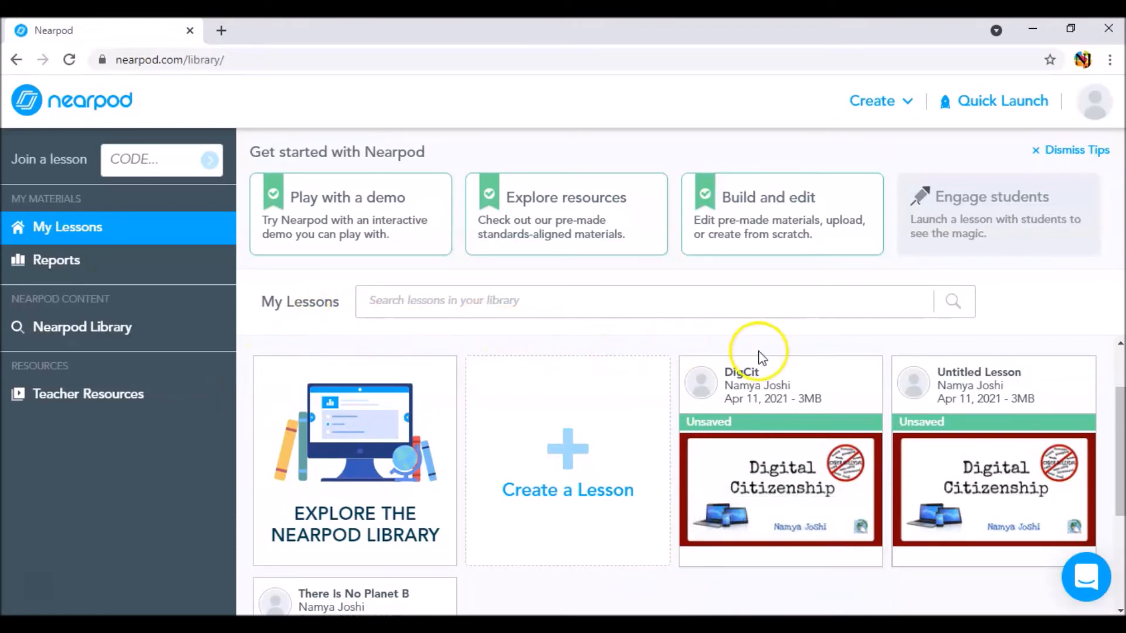
pyautogui.moveTo(747, 403)
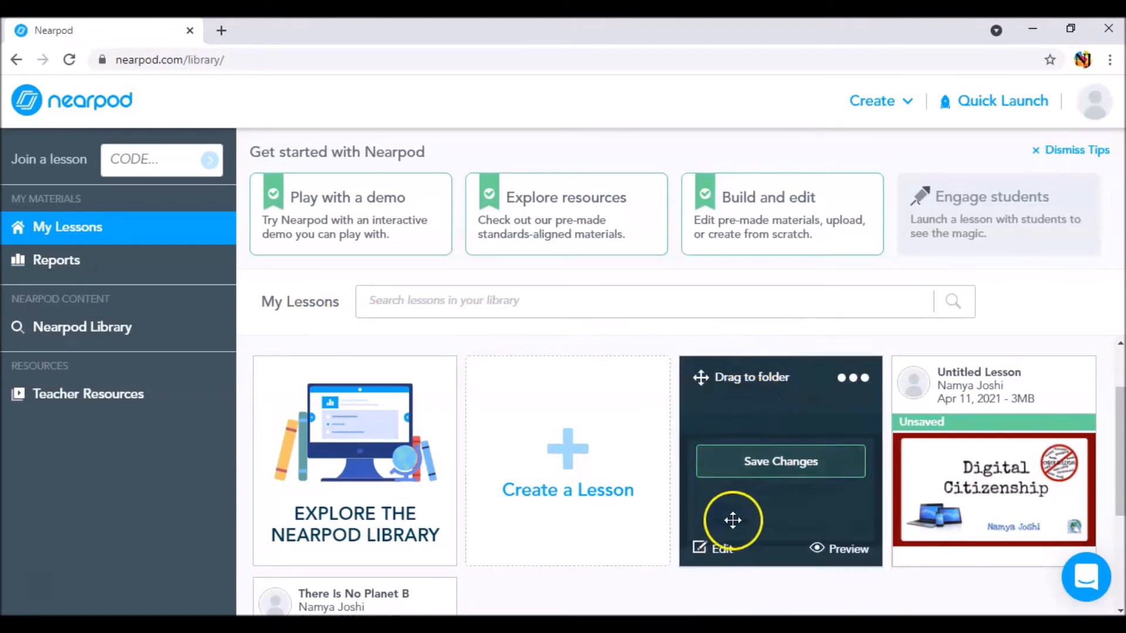
pyautogui.click(756, 467)
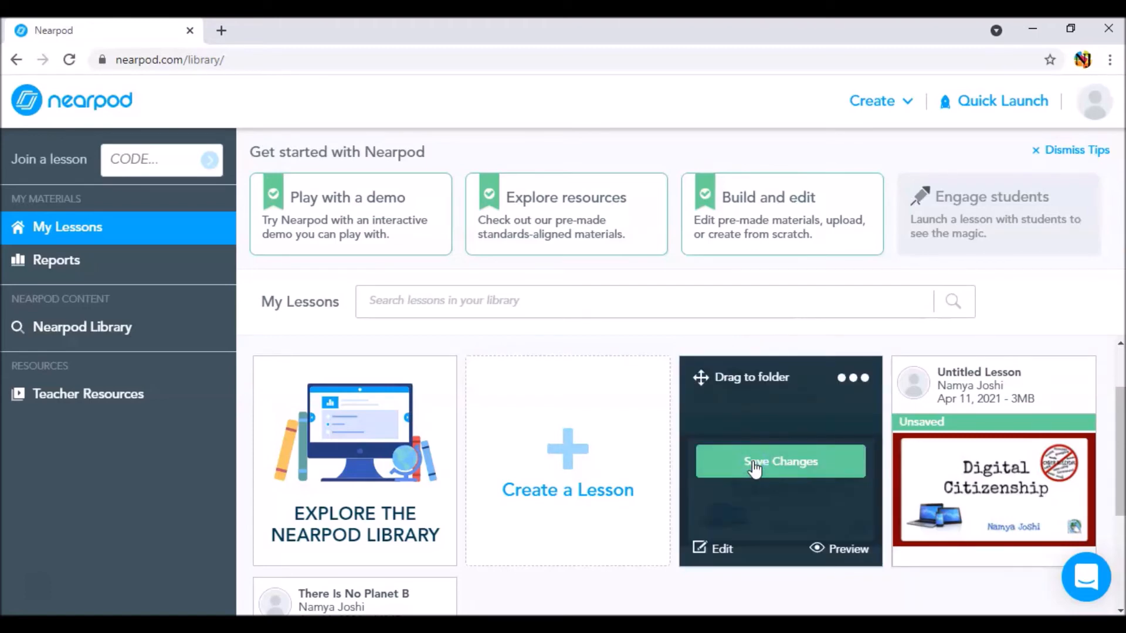
pyautogui.click(756, 466)
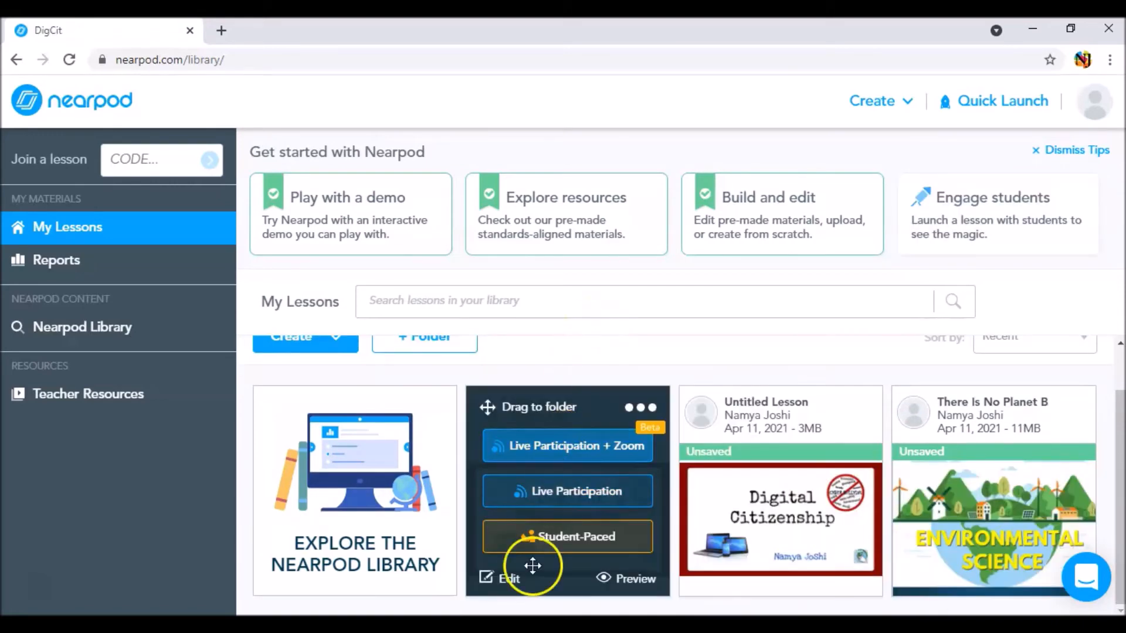
# - Launch DigCit as a Student-Paced session and require student responses to prevent skipping
pyautogui.moveTo(577, 555)
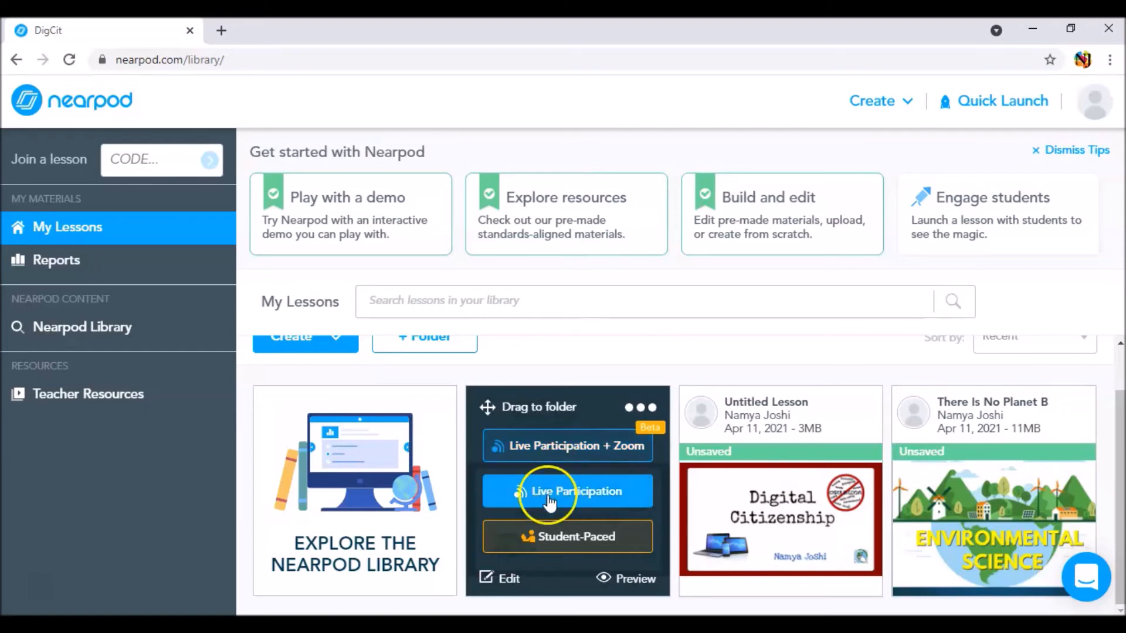
pyautogui.click(546, 535)
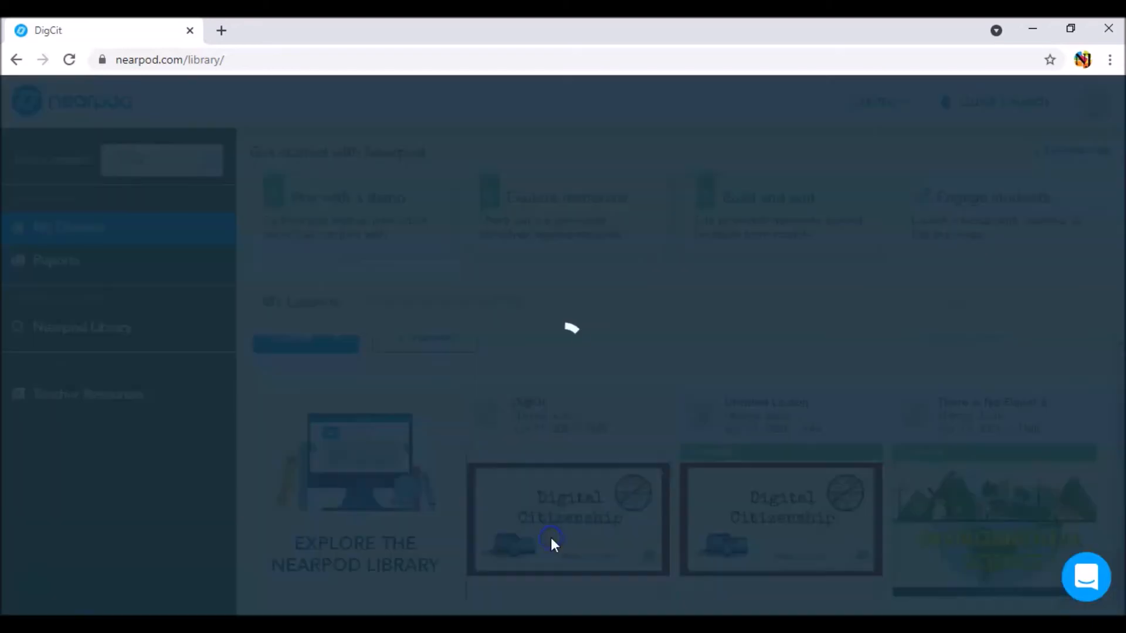
pyautogui.click(536, 249)
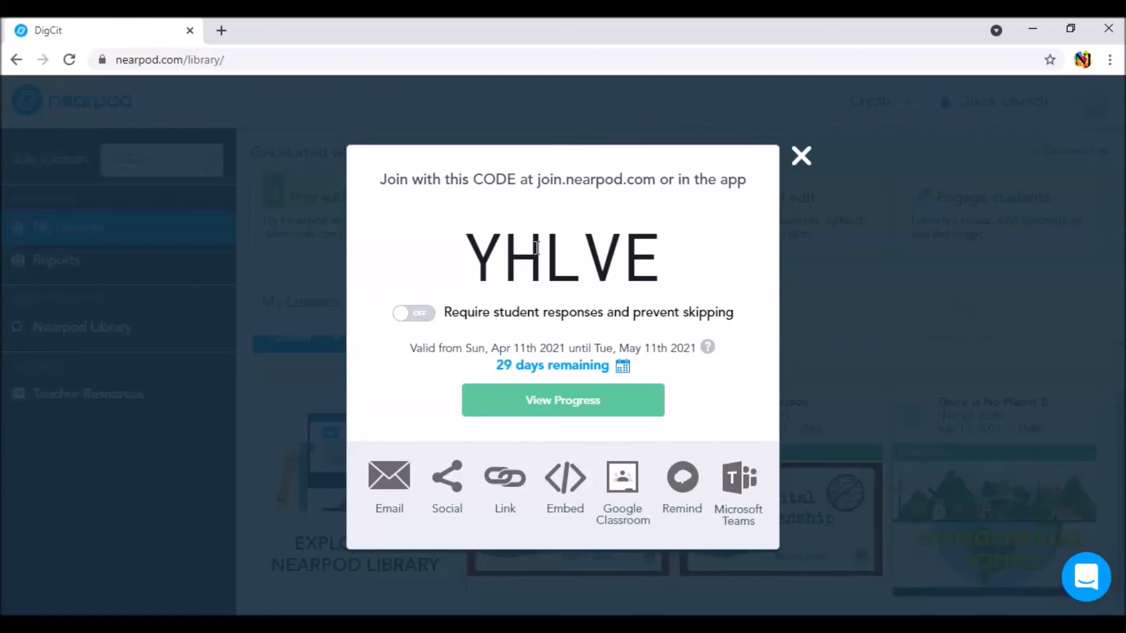
pyautogui.click(404, 314)
# - Copy the session's join code and submit it in the student join field on nearpod.com in the other browser
pyautogui.doubleClick(552, 249)
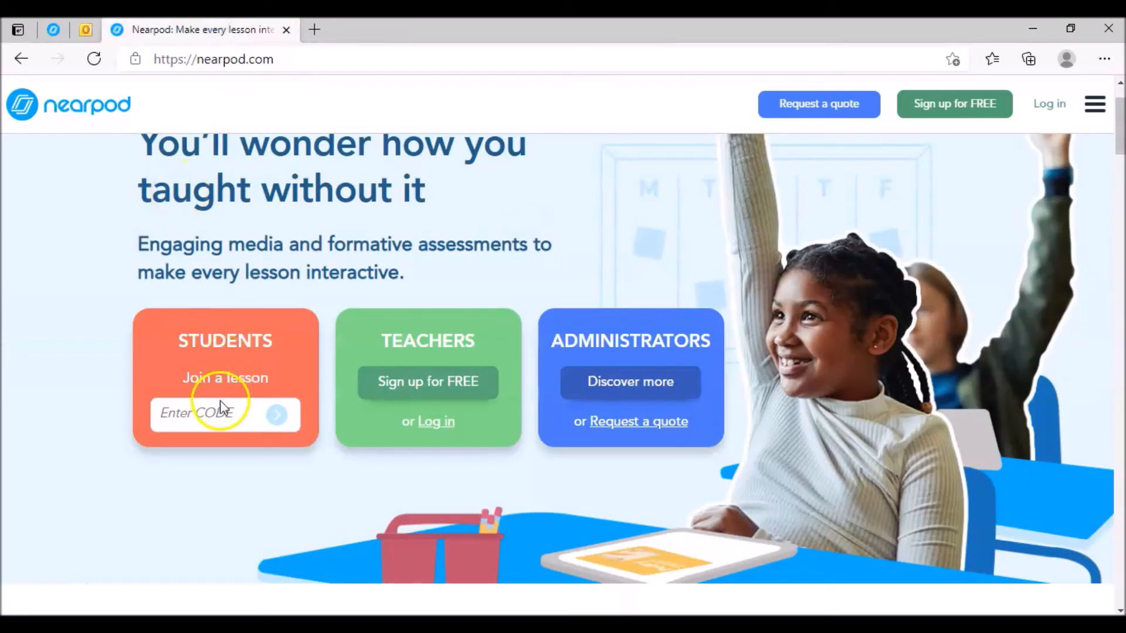
pyautogui.click(217, 410)
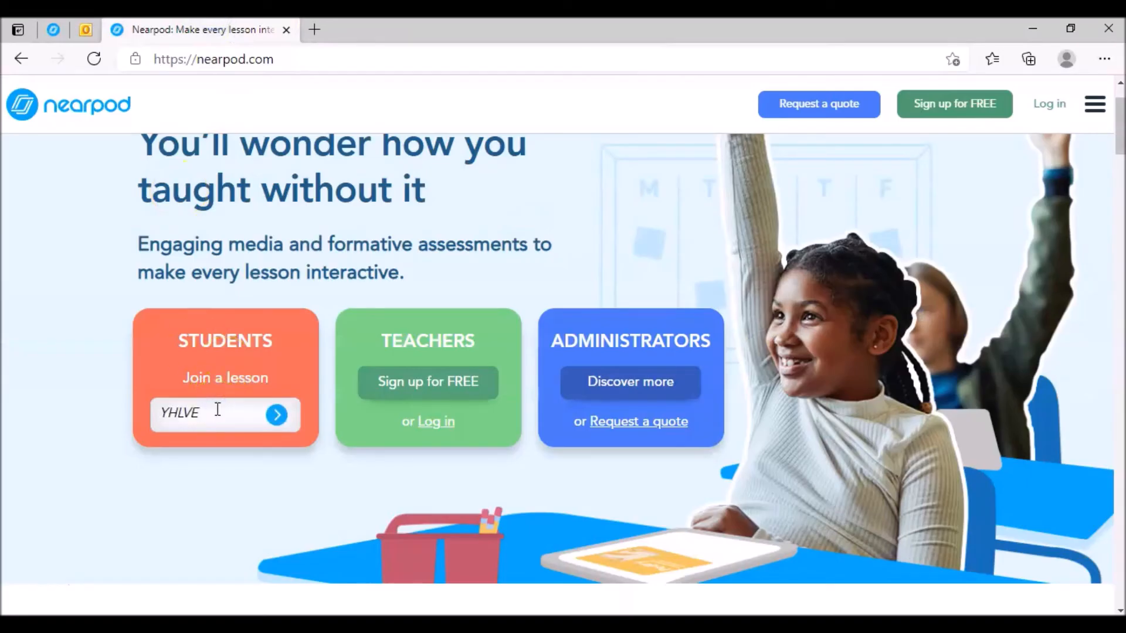
pyautogui.press('Return')
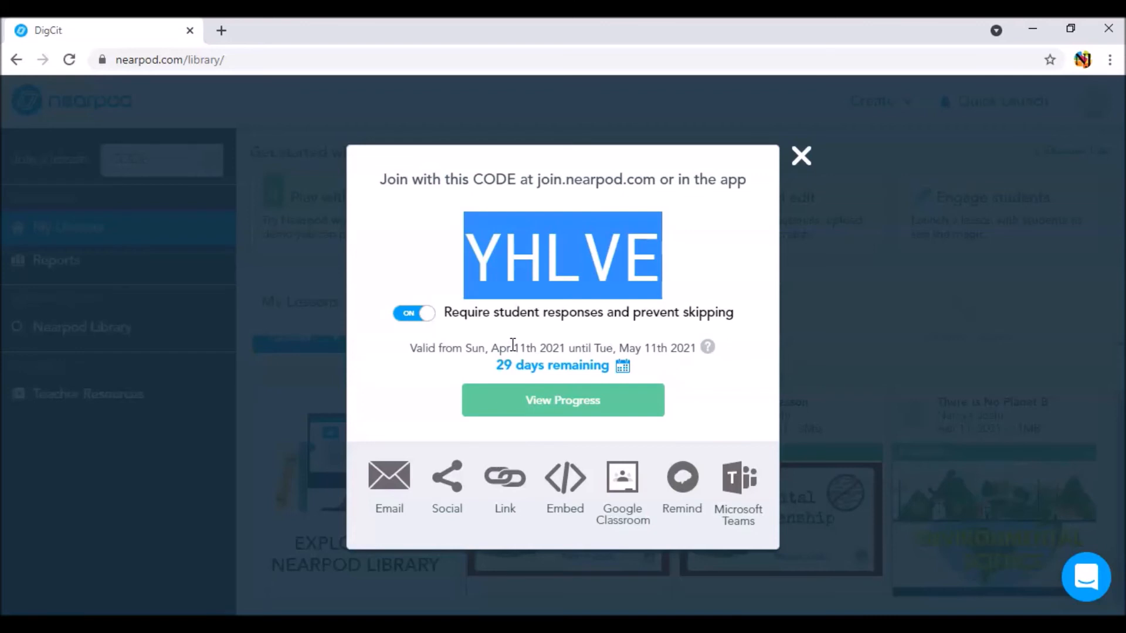
# - Check the session's progress view with its student list and slide strip, and leave the session
pyautogui.click(534, 405)
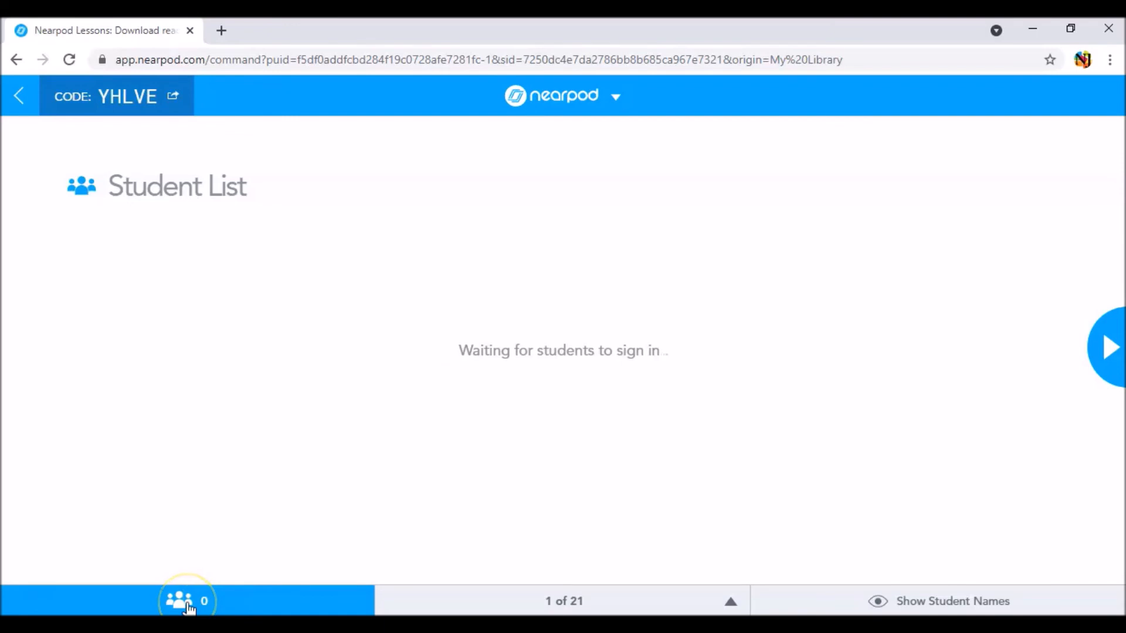
pyautogui.click(557, 604)
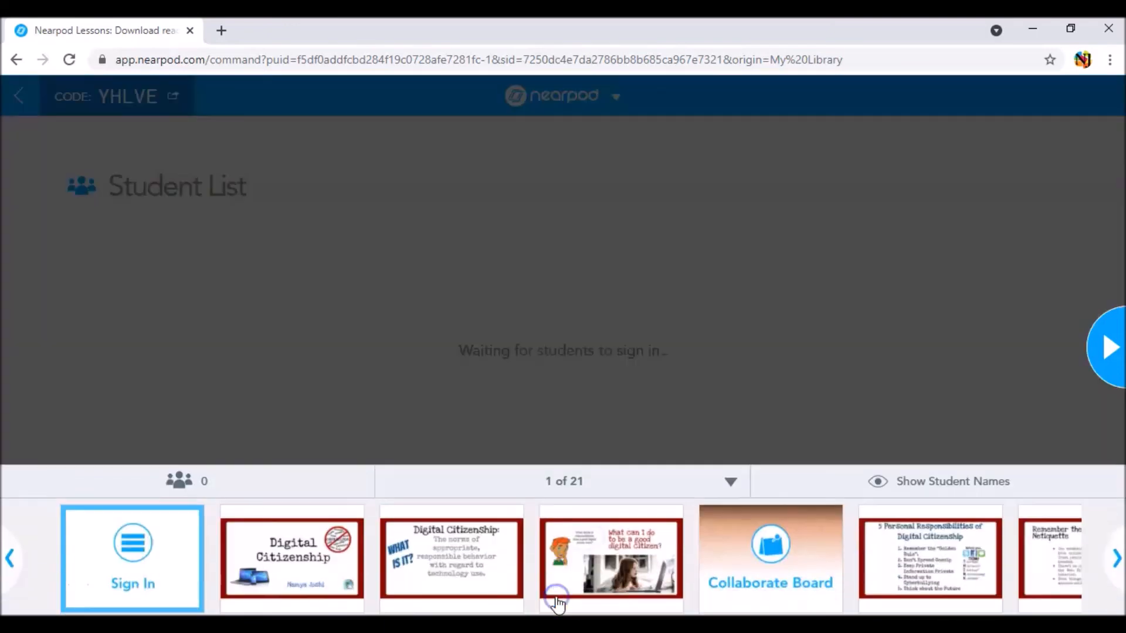
pyautogui.click(695, 417)
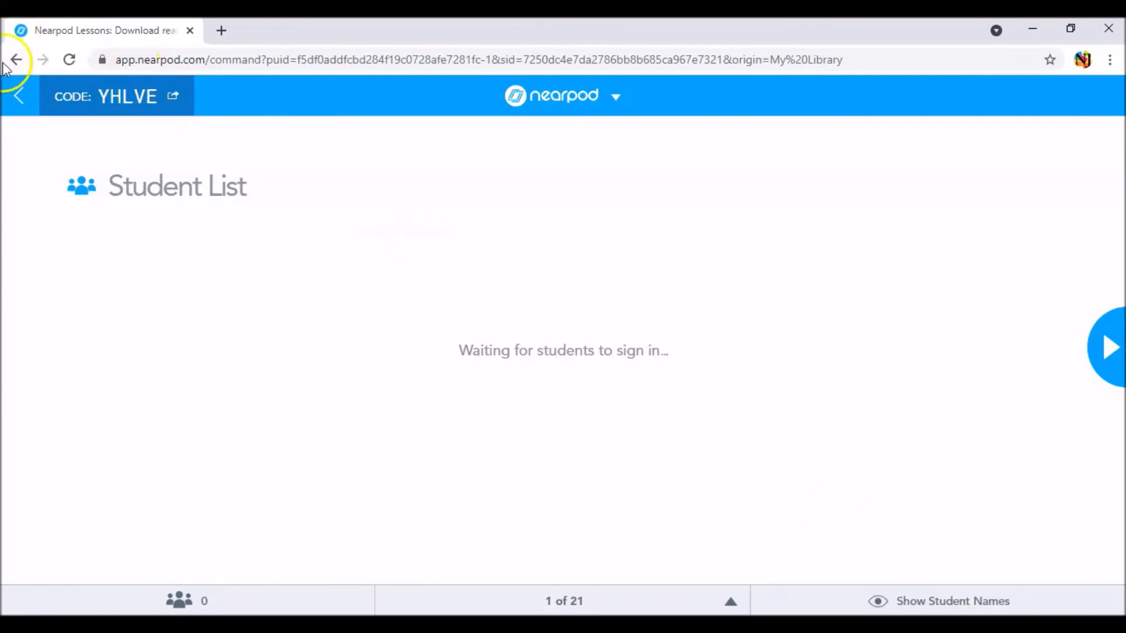
pyautogui.click(17, 98)
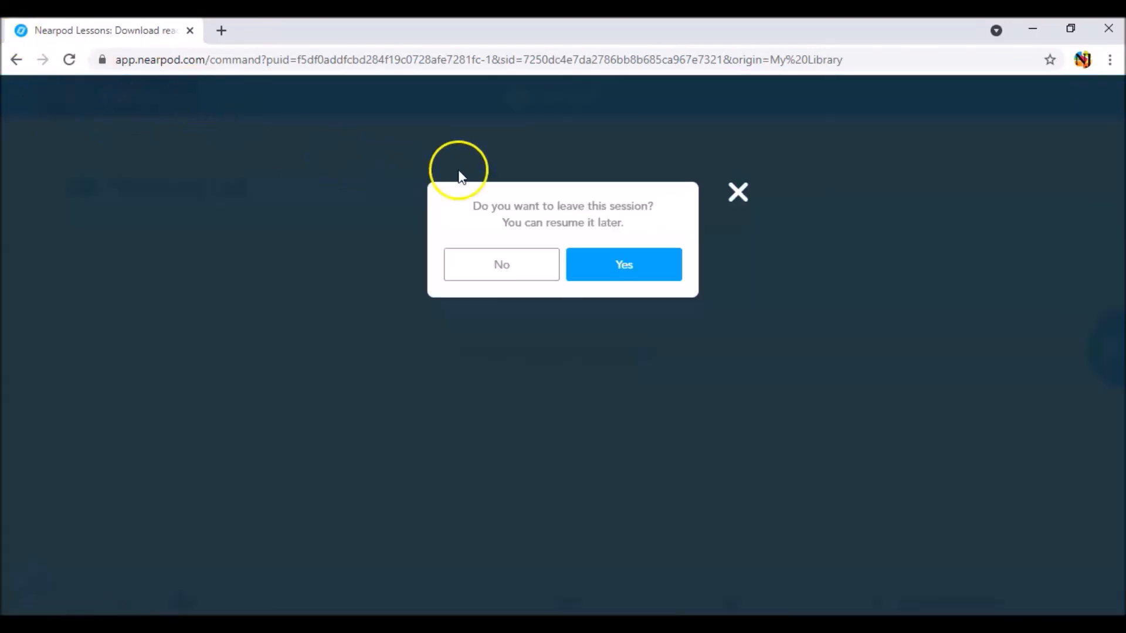
pyautogui.click(592, 258)
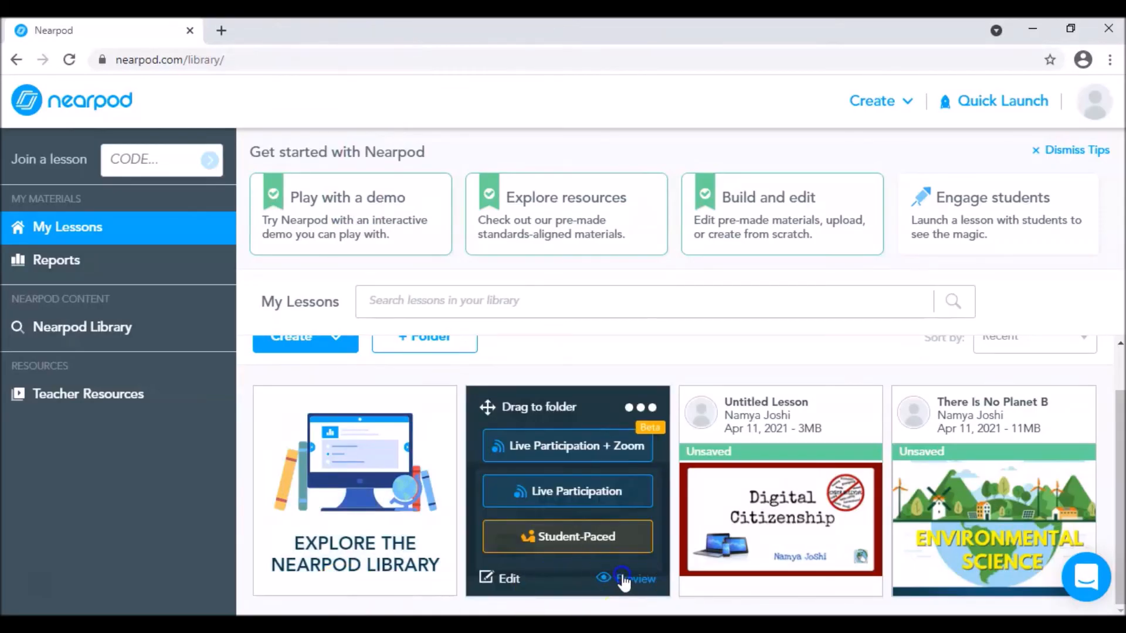
# - Preview the DigCit lesson and page through the slides and Collaborate Board to the Poll
pyautogui.click(625, 581)
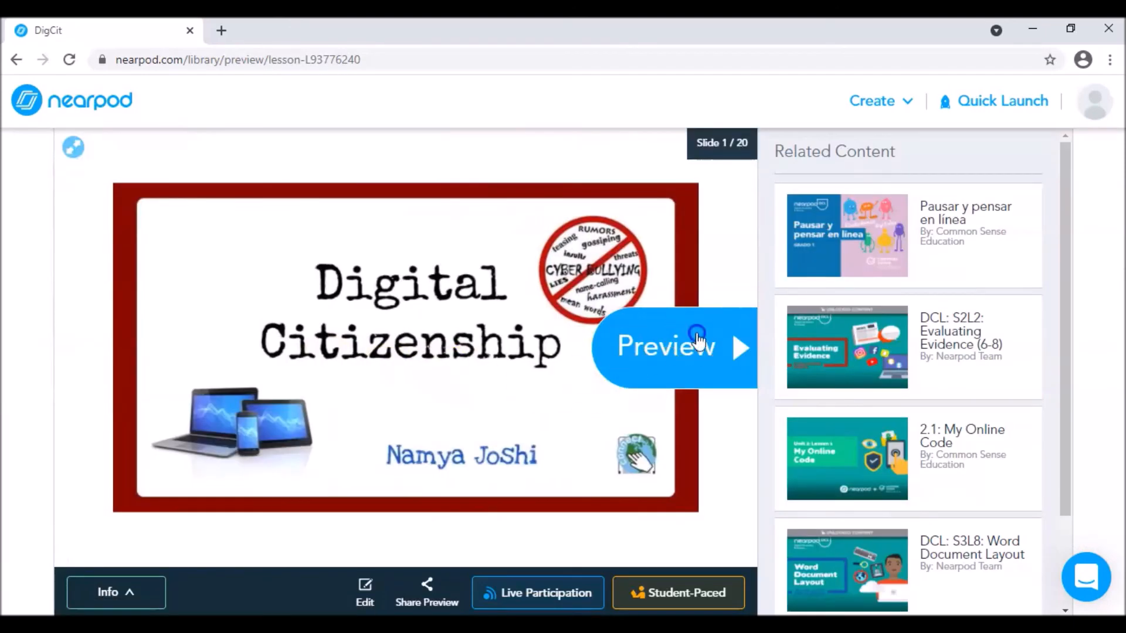
pyautogui.click(733, 348)
pyautogui.click(735, 349)
pyautogui.click(735, 349)
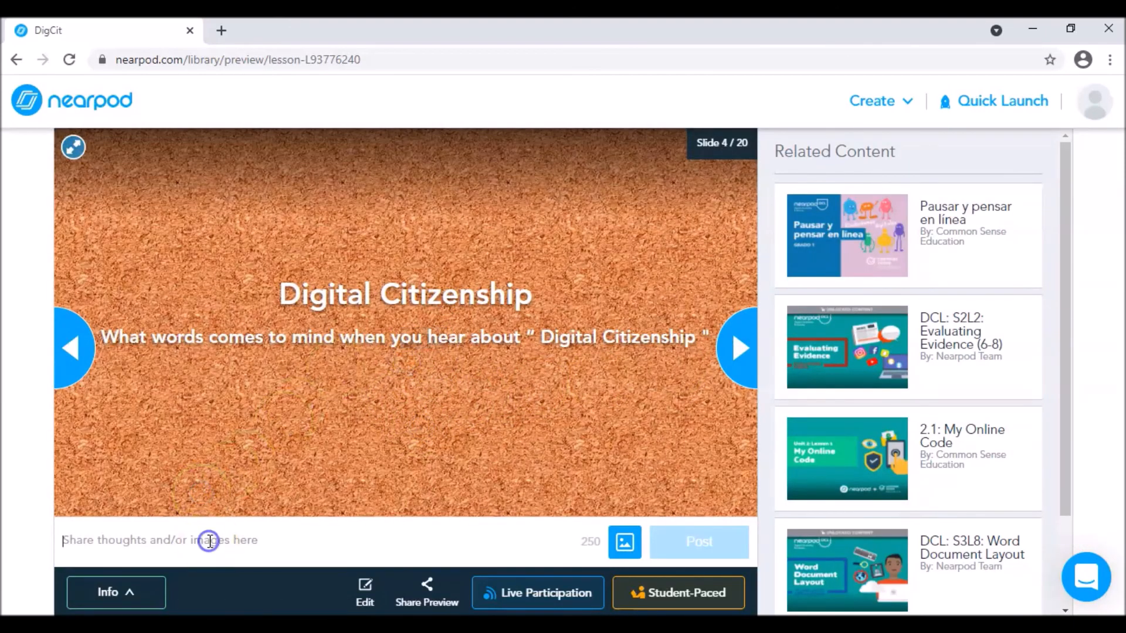
pyautogui.click(742, 346)
pyautogui.click(744, 346)
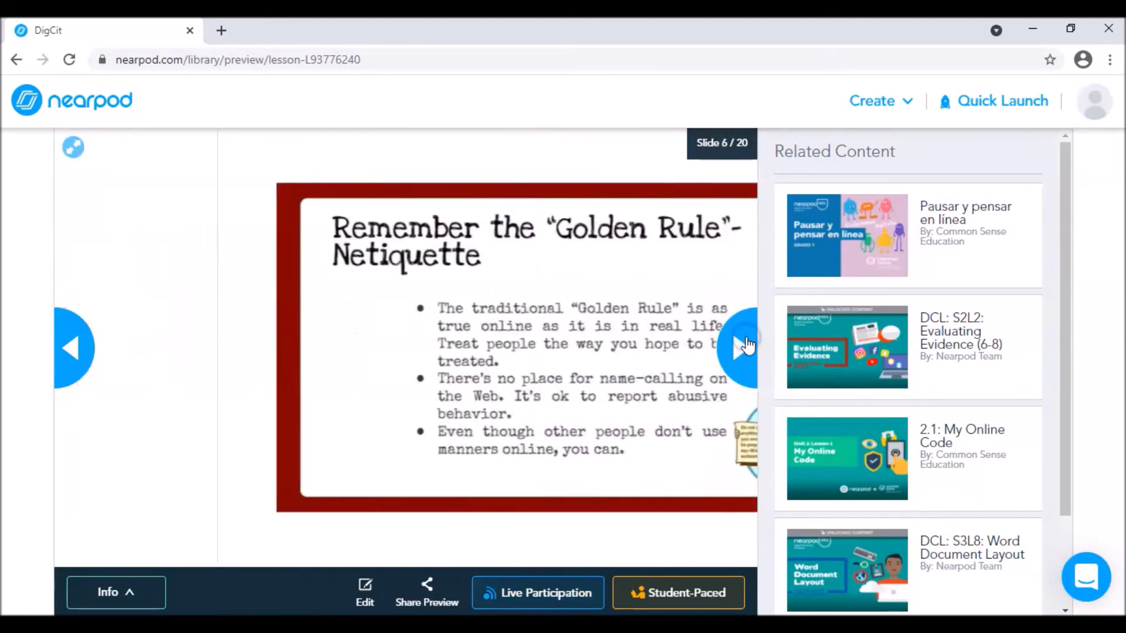
pyautogui.click(743, 346)
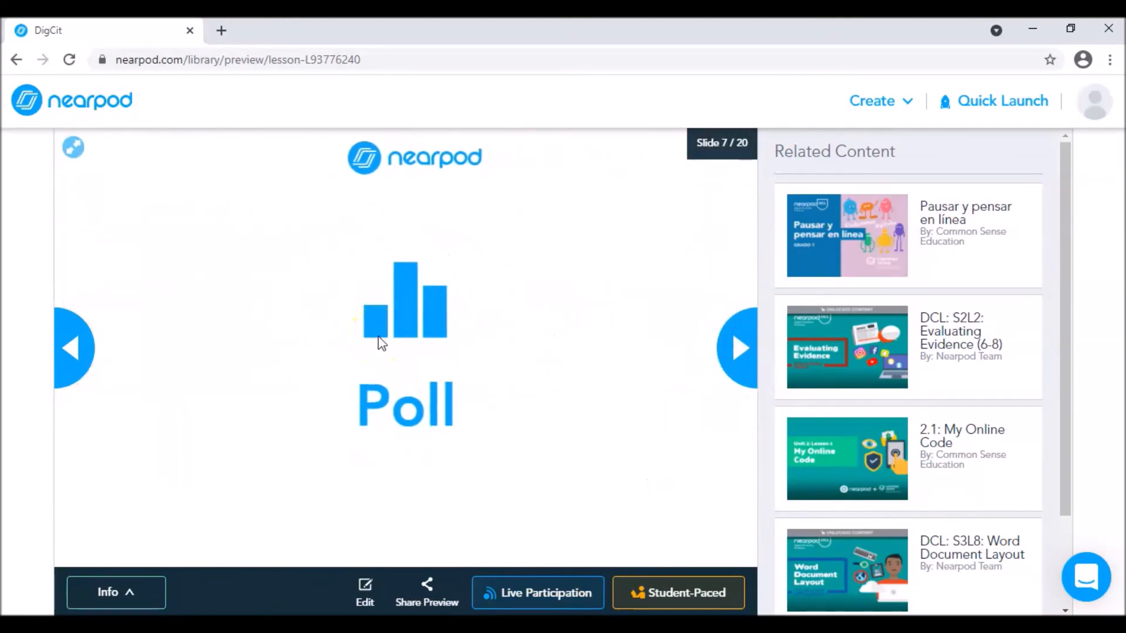
# - Continue the preview to the interactive video on slide 10 and play it through its open-ended question
pyautogui.click(245, 289)
pyautogui.click(736, 346)
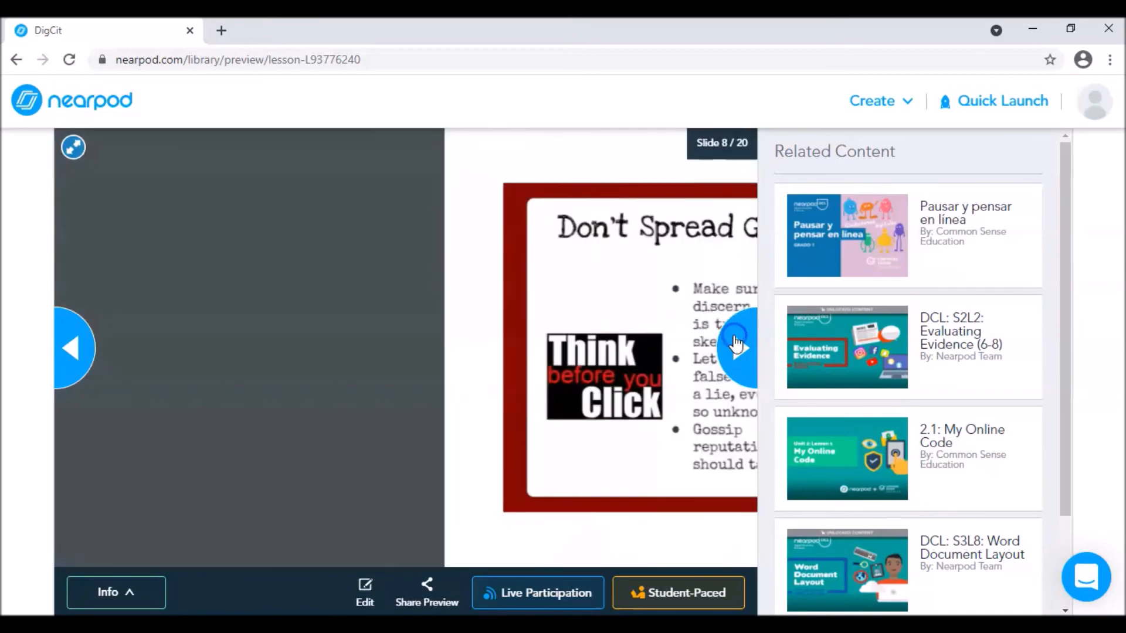
pyautogui.click(736, 346)
pyautogui.click(736, 346)
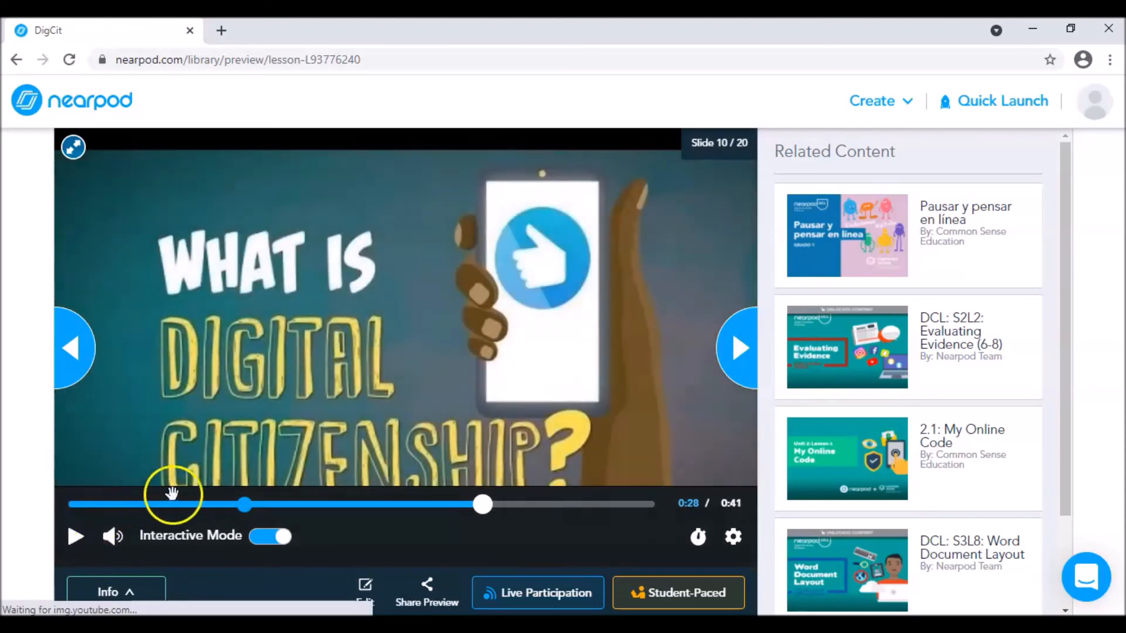
pyautogui.click(74, 536)
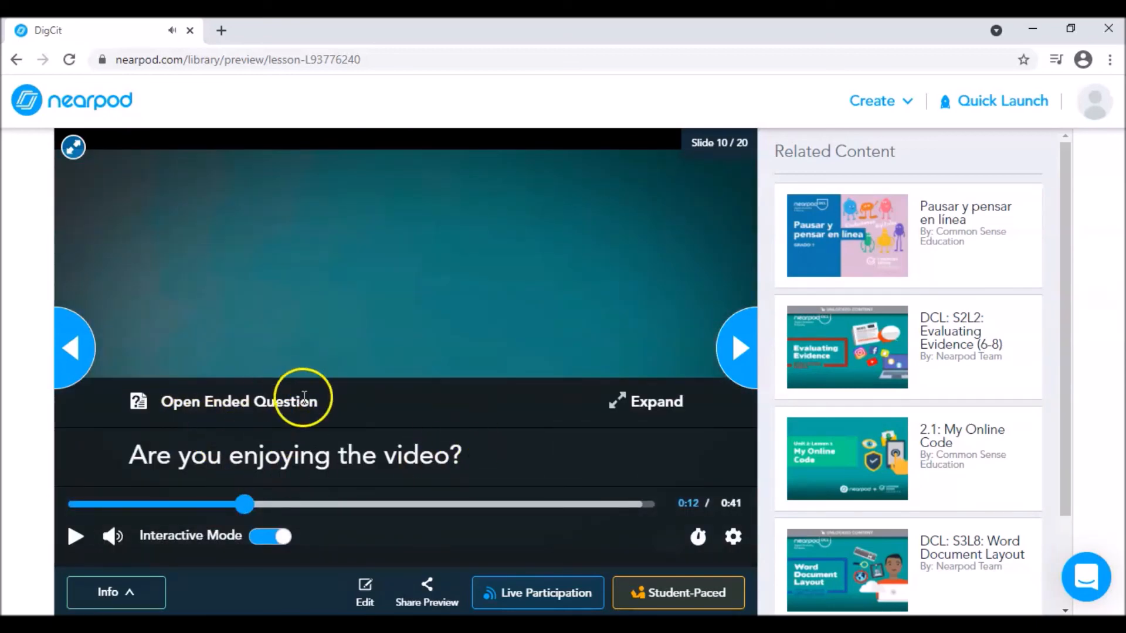
pyautogui.click(295, 461)
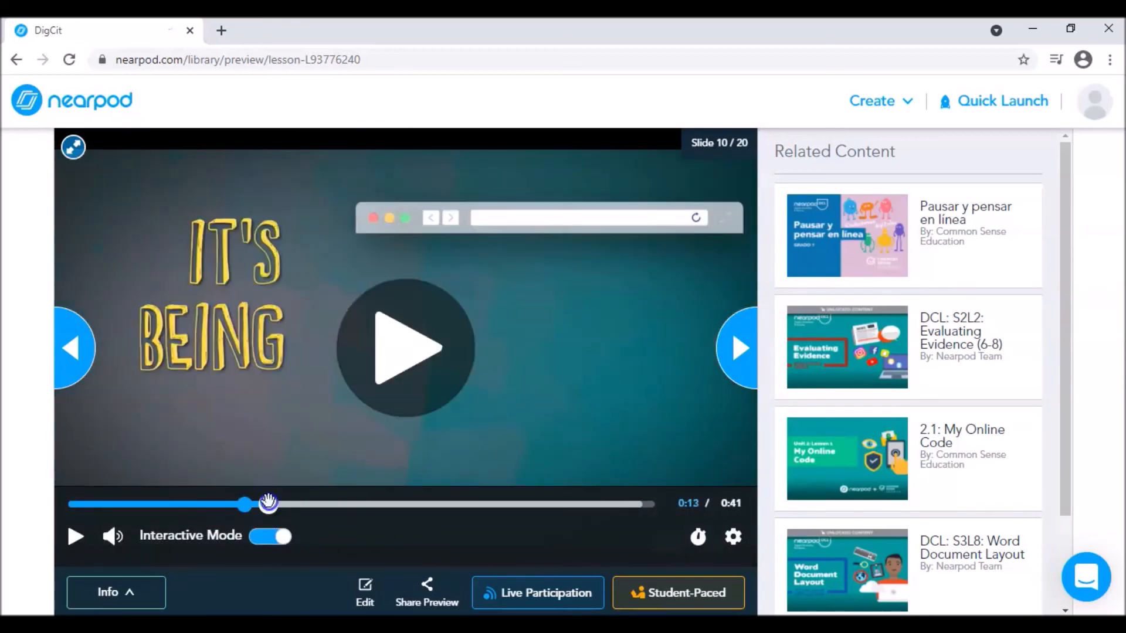
# - Resume the interactive video on slide 10 after its question and skip ahead to its end
pyautogui.click(75, 539)
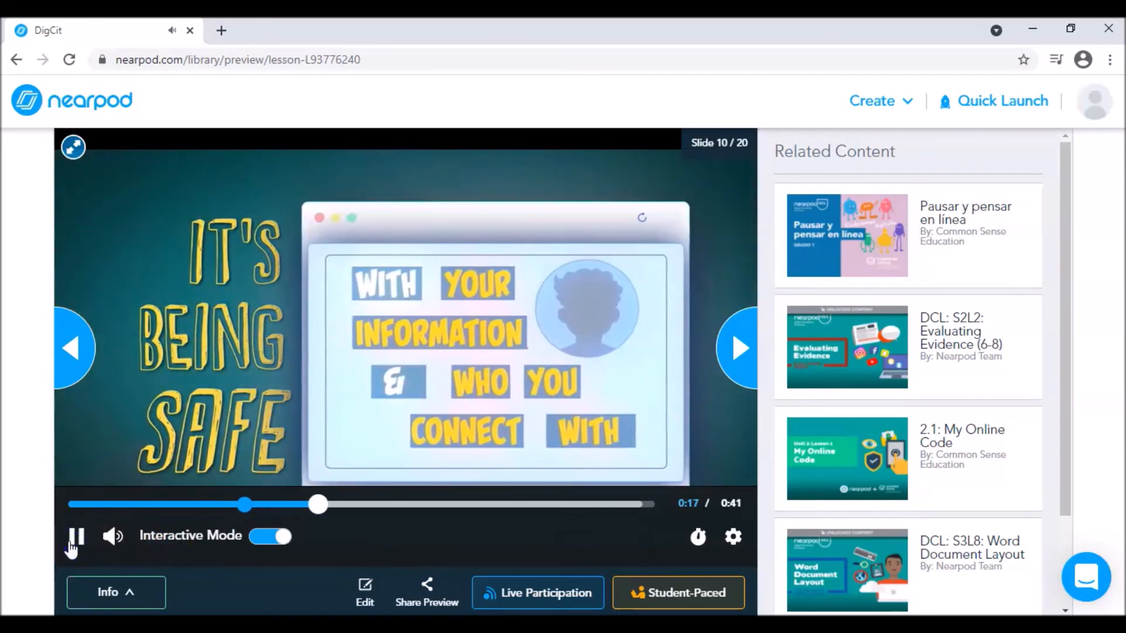
pyautogui.click(373, 505)
pyautogui.click(649, 503)
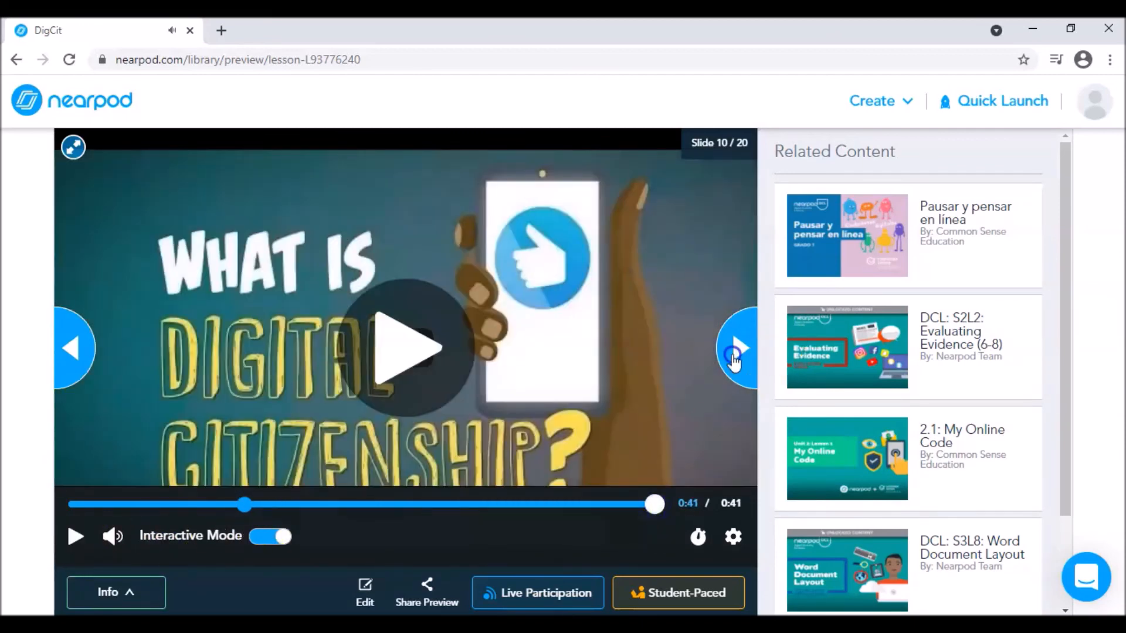
# - Page forward through the lesson preview from slide 10 to the slides past slide 15
pyautogui.click(735, 352)
pyautogui.click(733, 359)
pyautogui.click(736, 359)
pyautogui.click(736, 359)
pyautogui.click(737, 359)
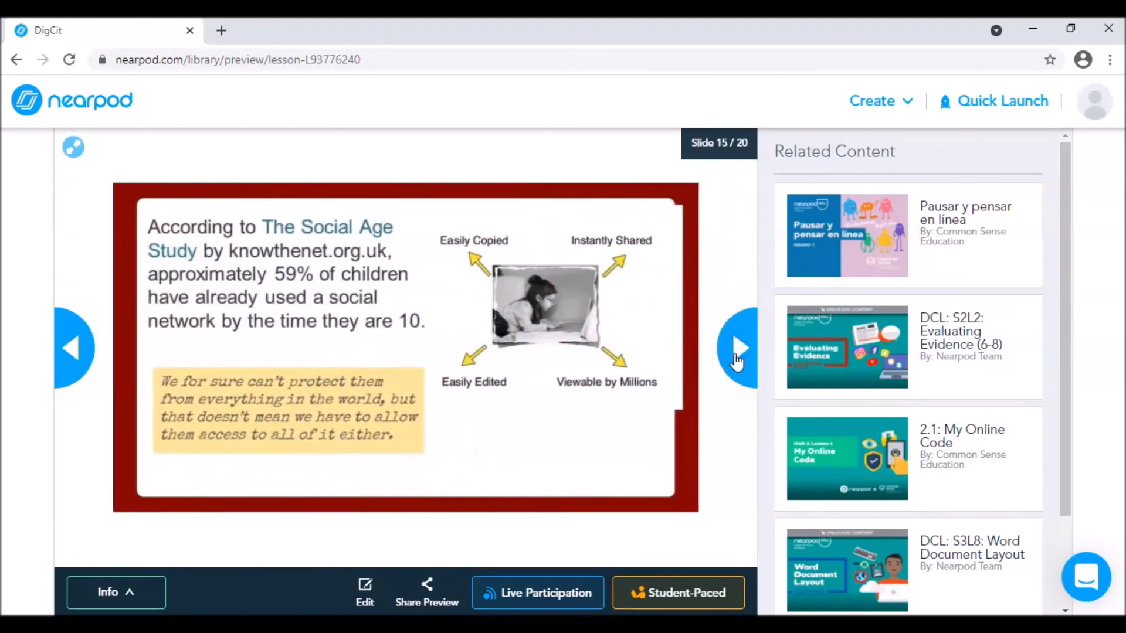
pyautogui.click(737, 359)
pyautogui.click(737, 360)
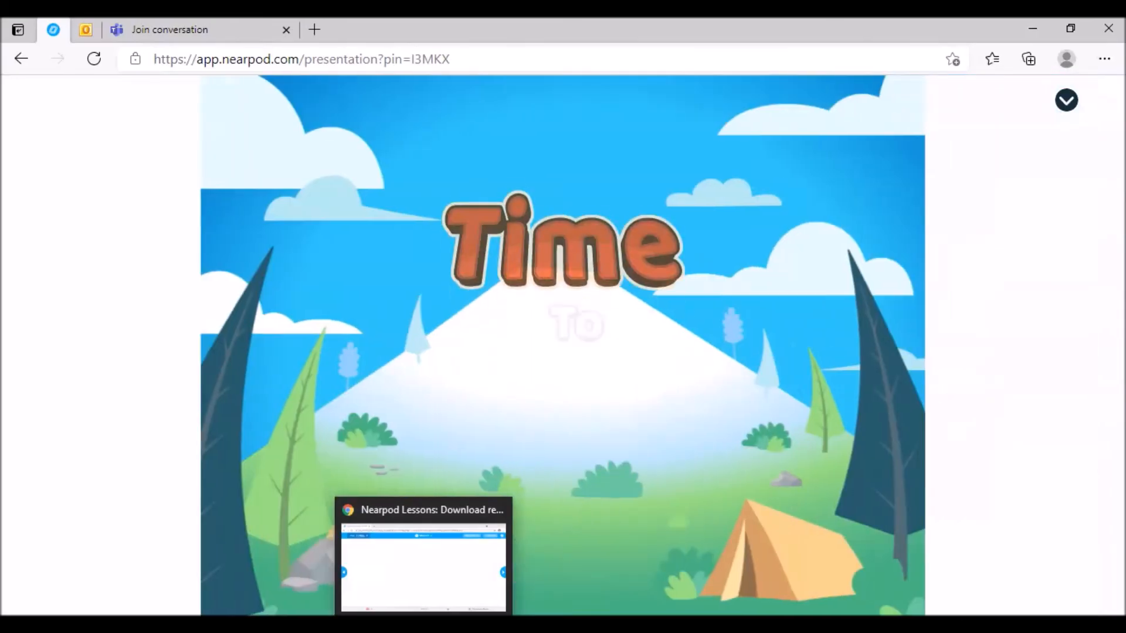
# - Switch to the teacher's live session in Chrome and set up the Time to Climb game with the Space theme
pyautogui.click(423, 563)
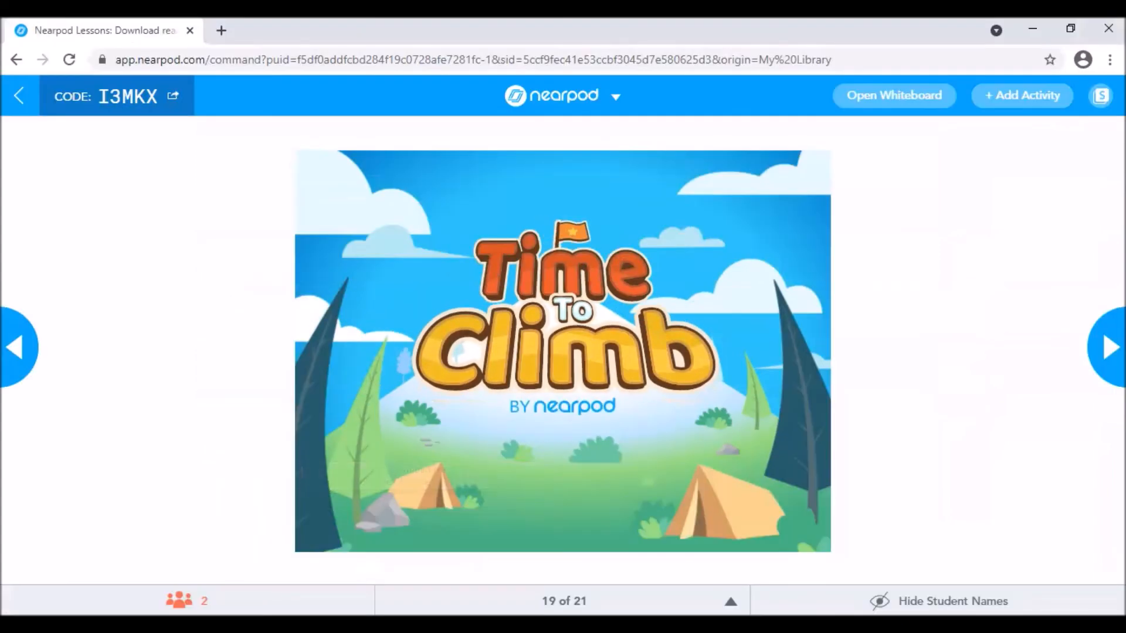
pyautogui.click(541, 536)
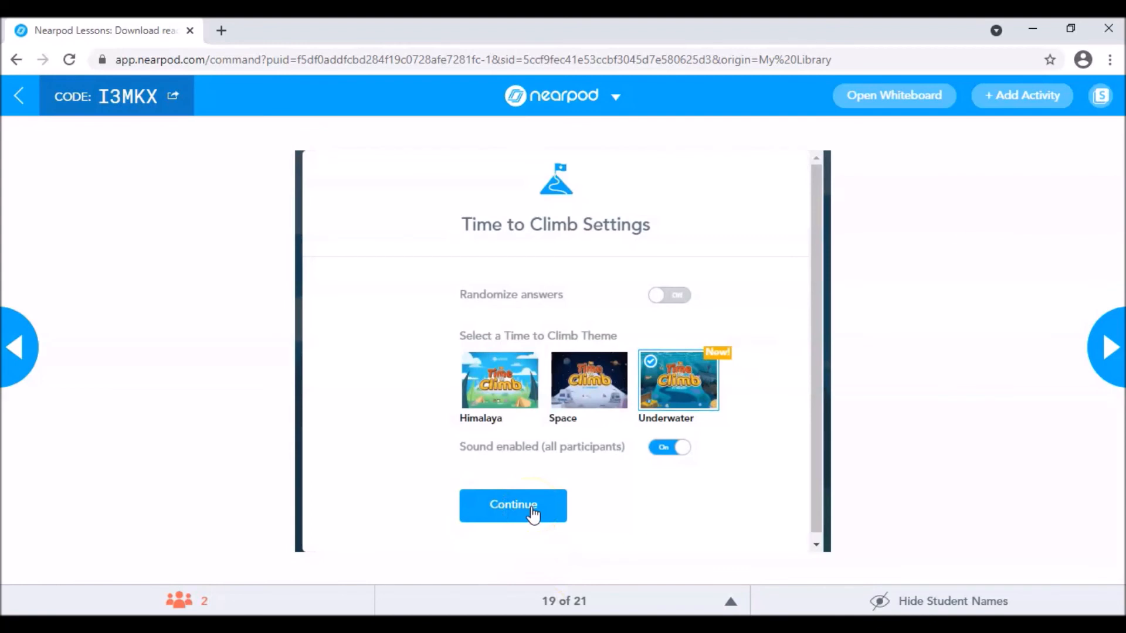
pyautogui.click(570, 411)
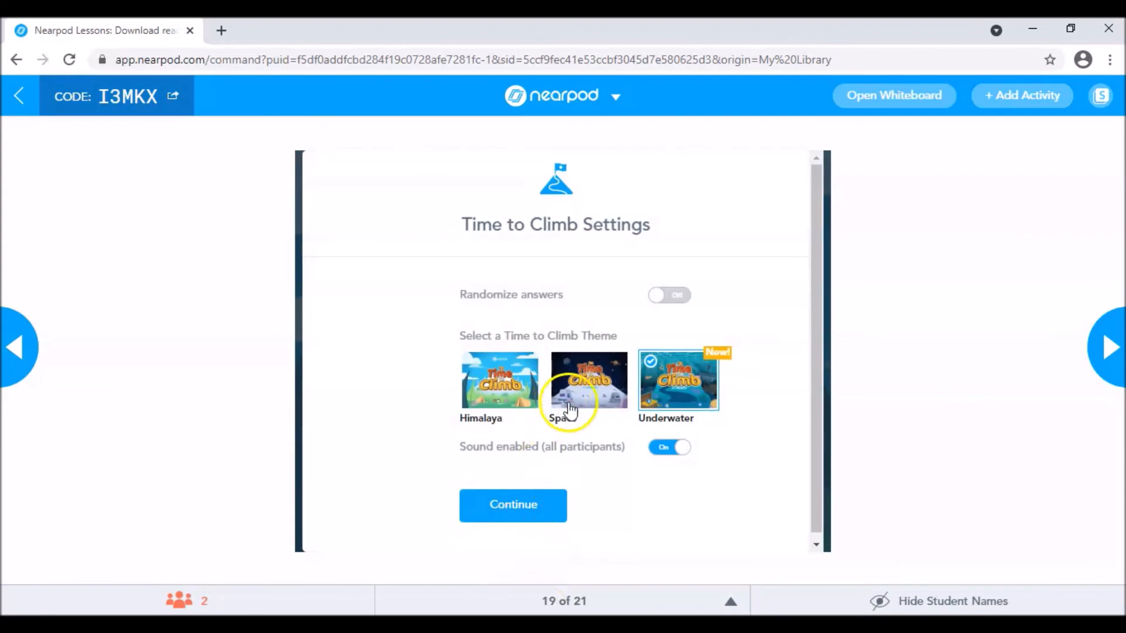
pyautogui.click(589, 392)
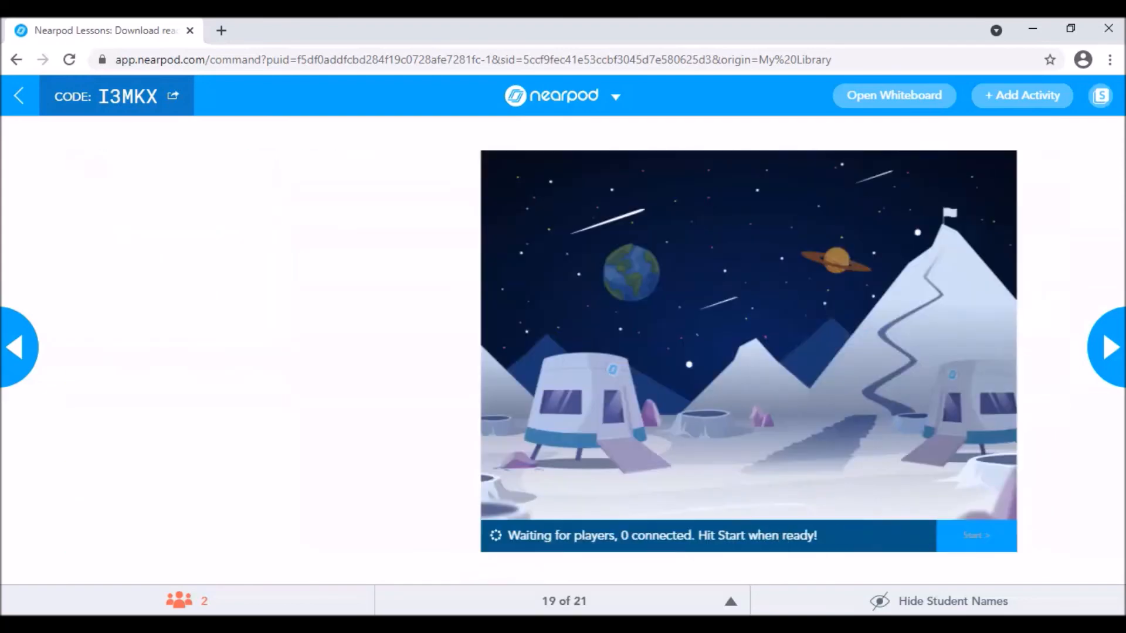
# - Switch to the student's session in the other browser and join the Time to Climb game with the penguin character
pyautogui.moveTo(424, 625)
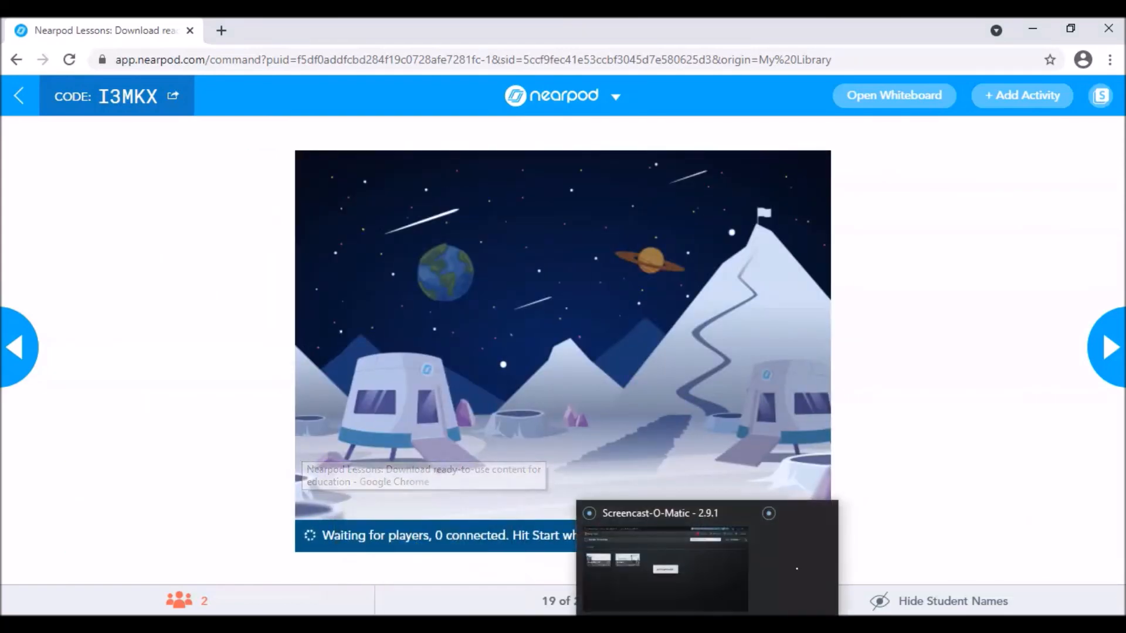
pyautogui.click(784, 625)
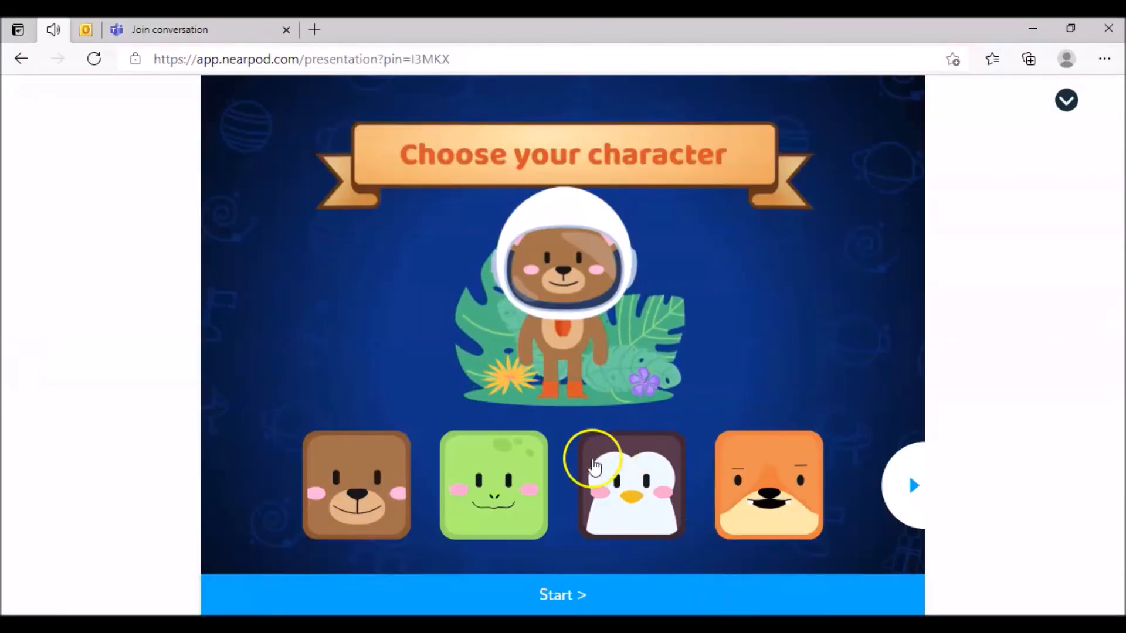
pyautogui.click(742, 476)
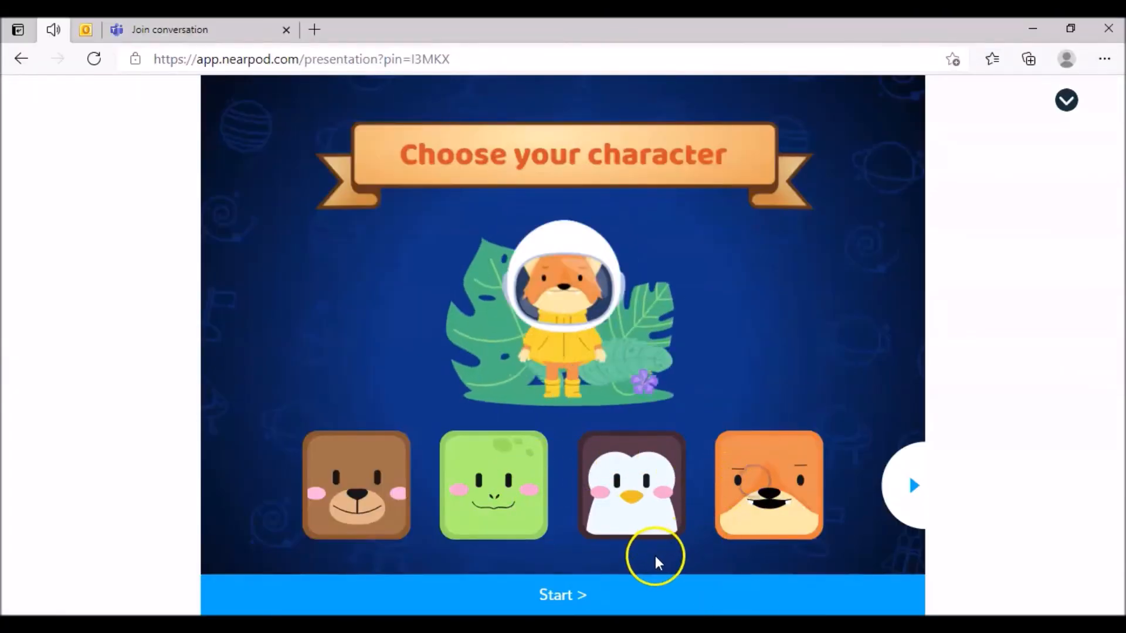
pyautogui.click(634, 507)
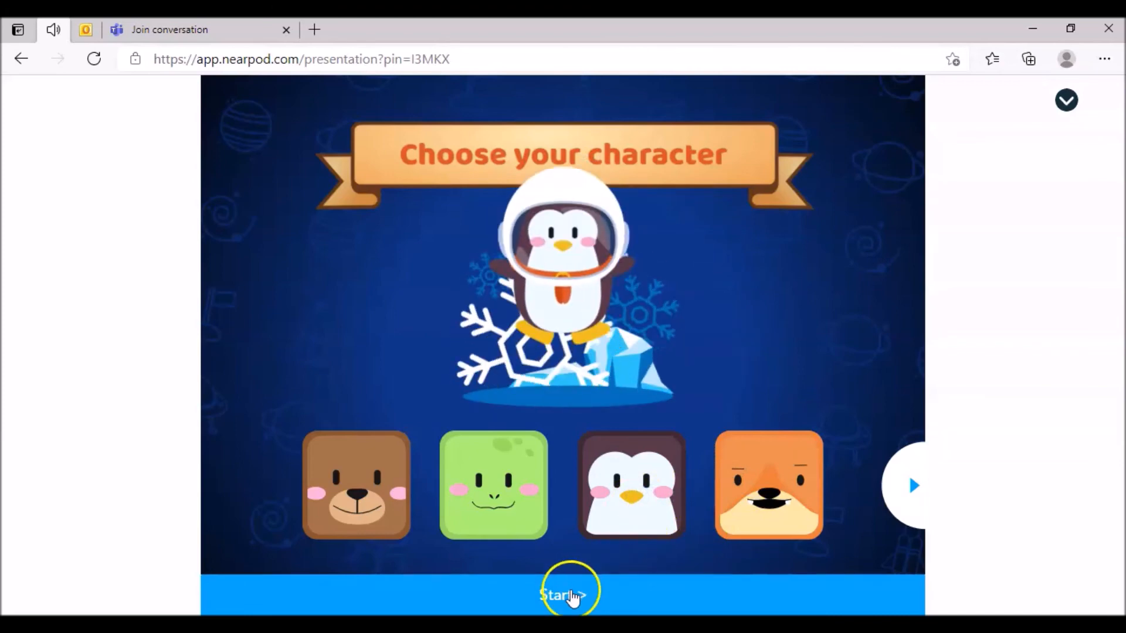
pyautogui.click(571, 592)
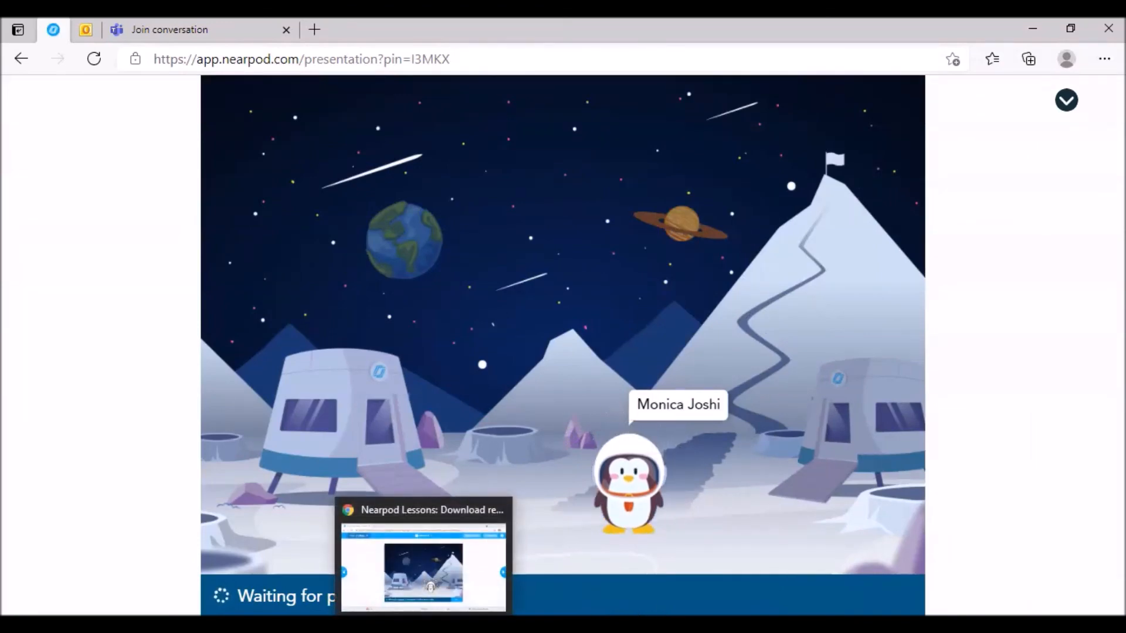
# - Return to the teacher's session in Chrome and start the Time to Climb game for the connected player
pyautogui.click(425, 625)
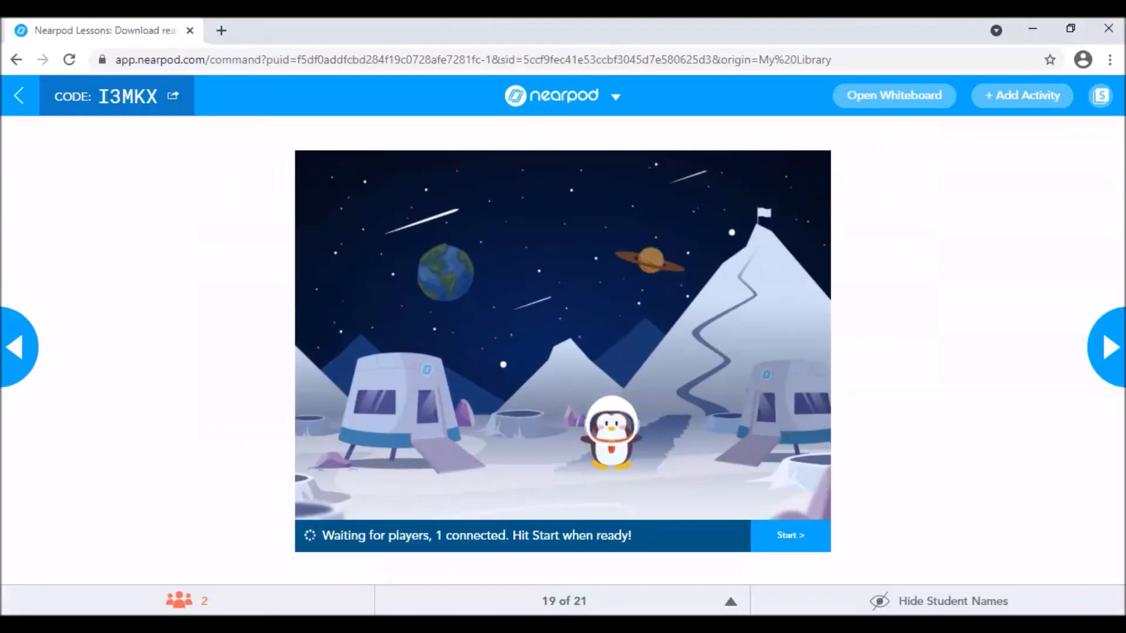
pyautogui.click(768, 537)
pyautogui.click(748, 533)
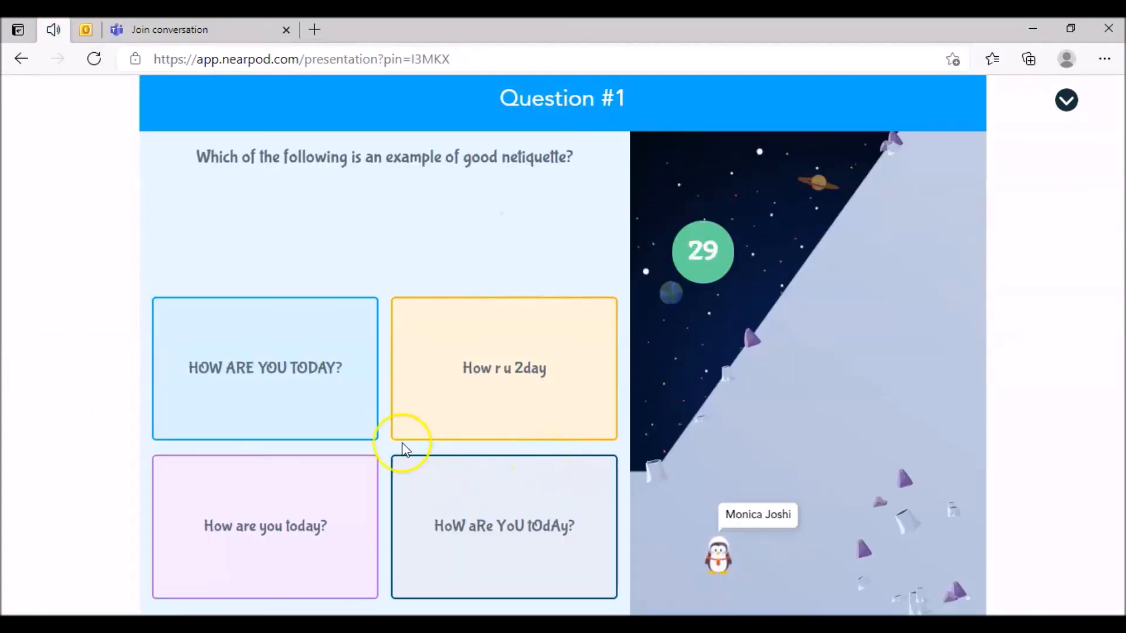
# - Answer questions 1–4 with 'How are you today?', 'Your favorite sport', 'It is safe to meet someone you met online' and 'Using digital media safely, responsibly and ethically'
pyautogui.click(297, 532)
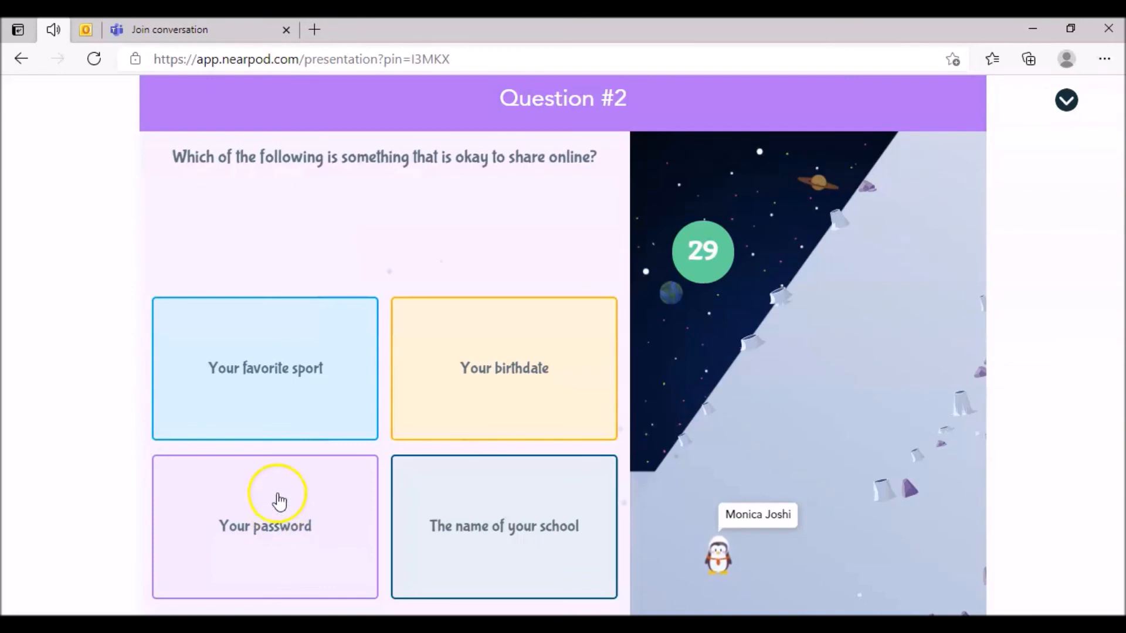
pyautogui.click(256, 394)
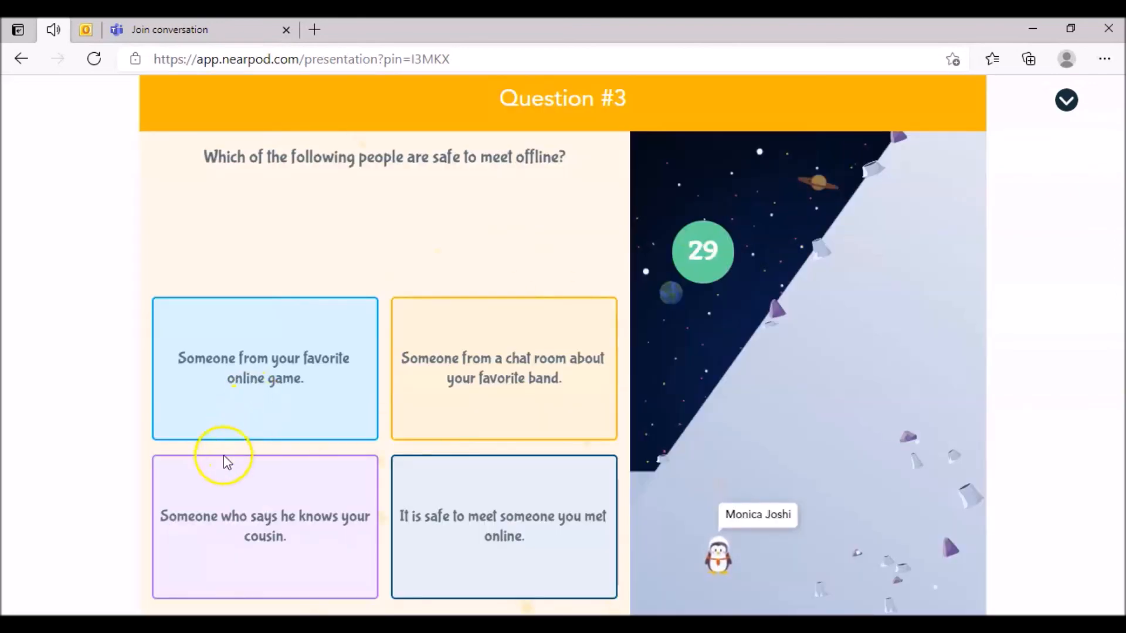
pyautogui.click(467, 544)
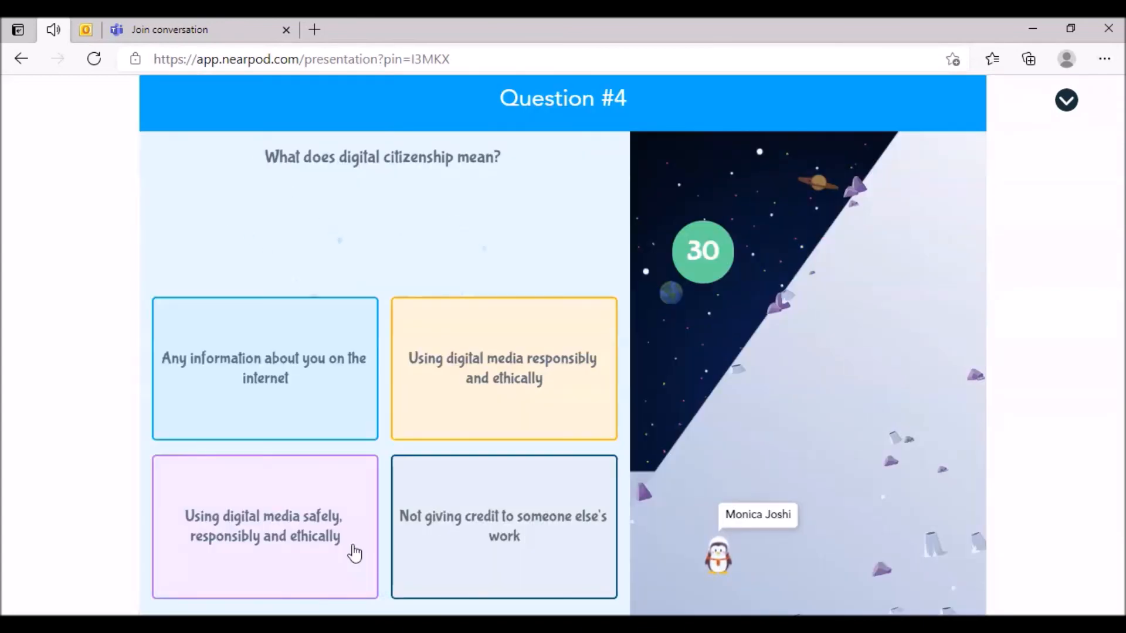
pyautogui.click(302, 534)
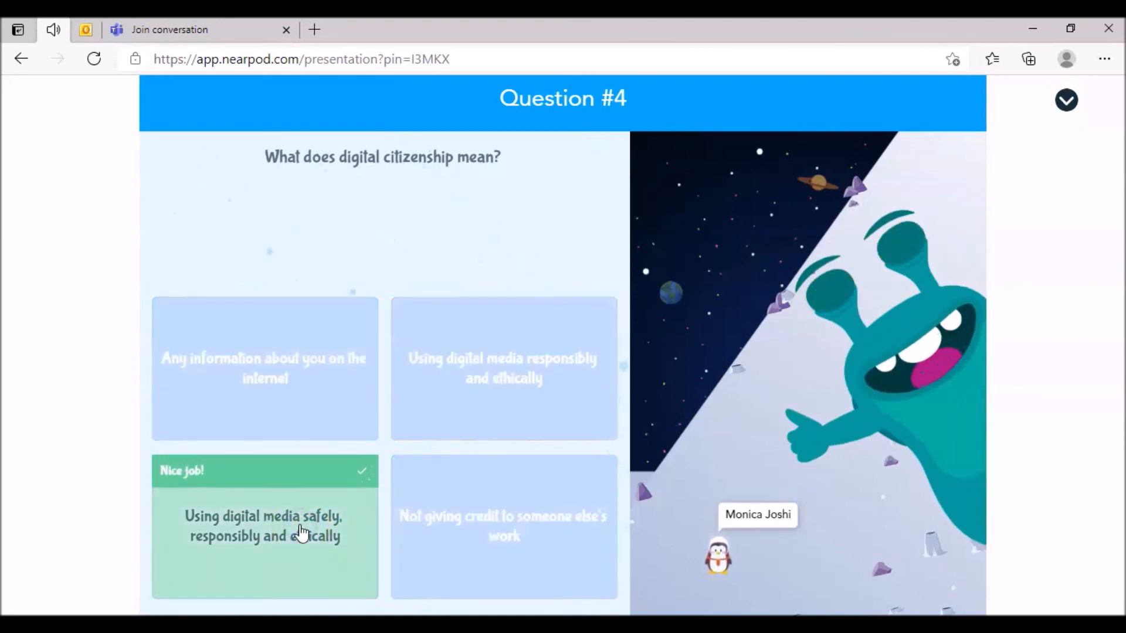